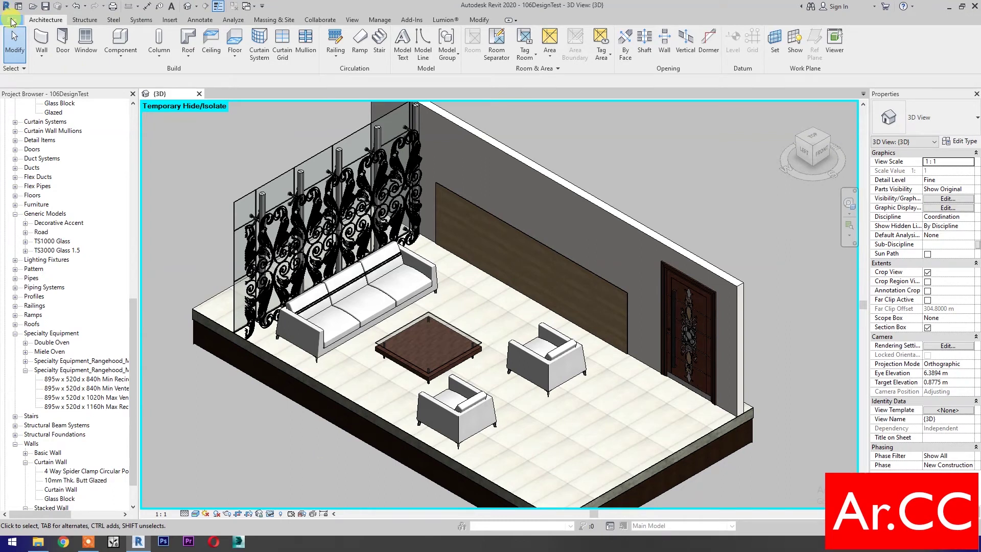
Create a new family from the Metric Generic Model line based template
{"action": "left_click", "coordinate": [12, 21]}
{"action": "mouse_move", "coordinate": [32, 58]}
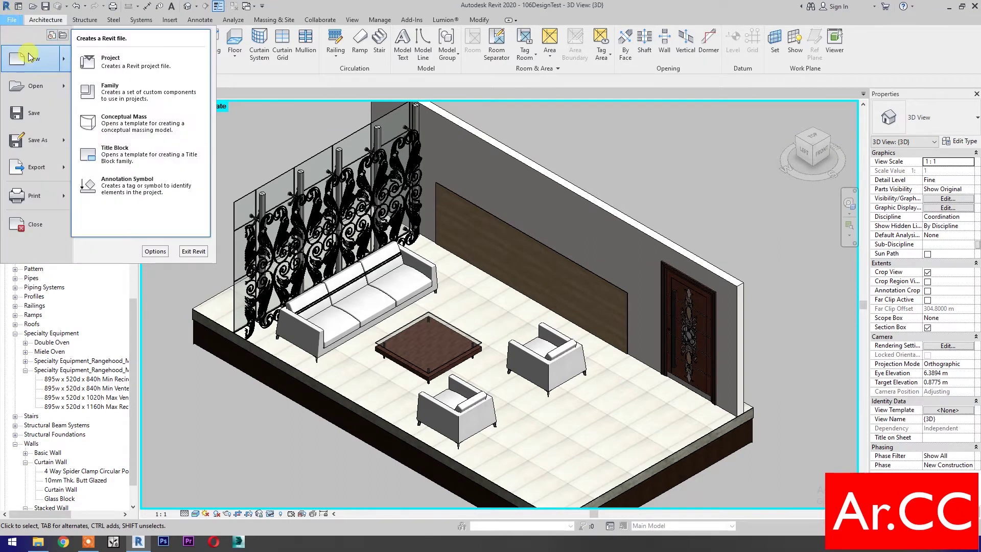
{"action": "left_click", "coordinate": [109, 98]}
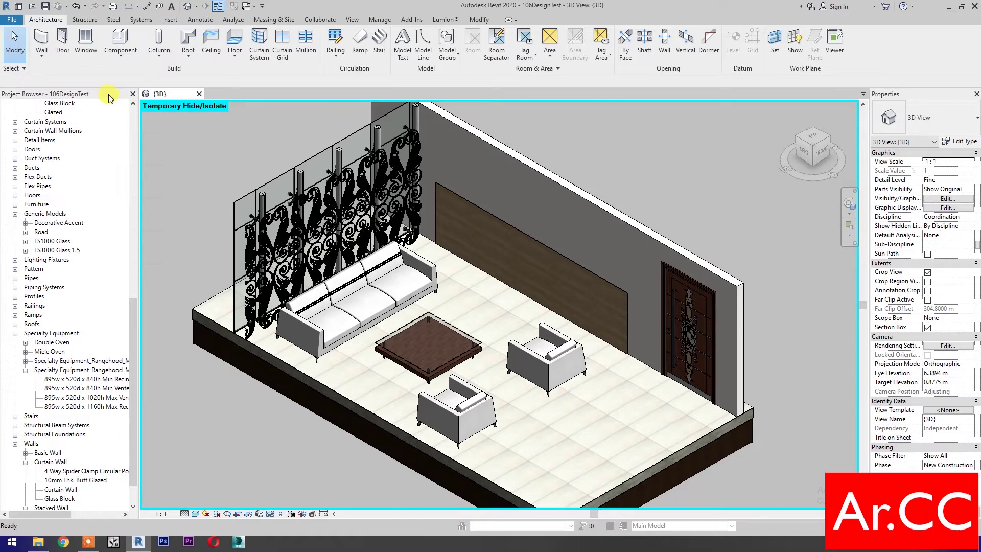
{"action": "scroll", "coordinate": [526, 316], "scroll_direction": "down", "scroll_amount": 3}
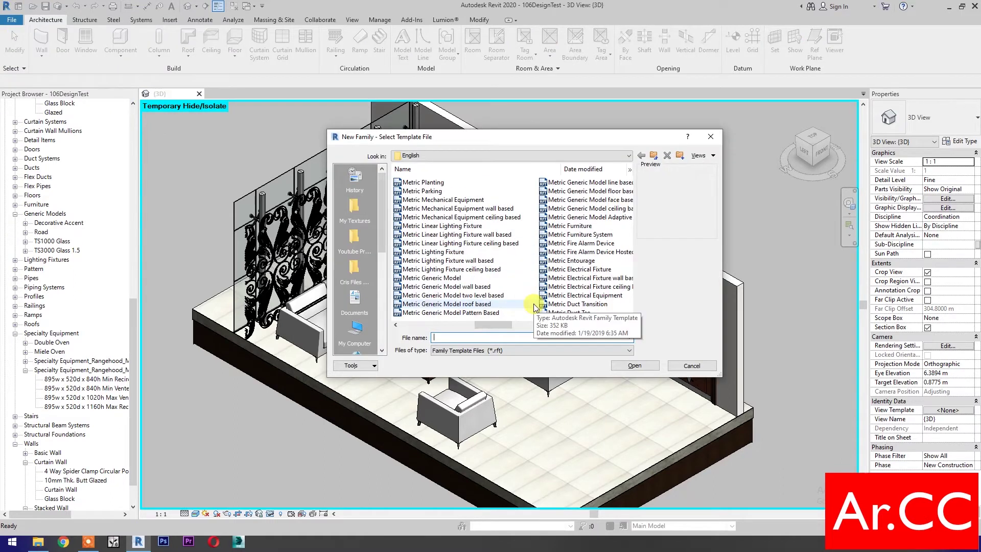
{"action": "scroll", "coordinate": [535, 307], "scroll_direction": "down", "scroll_amount": 1}
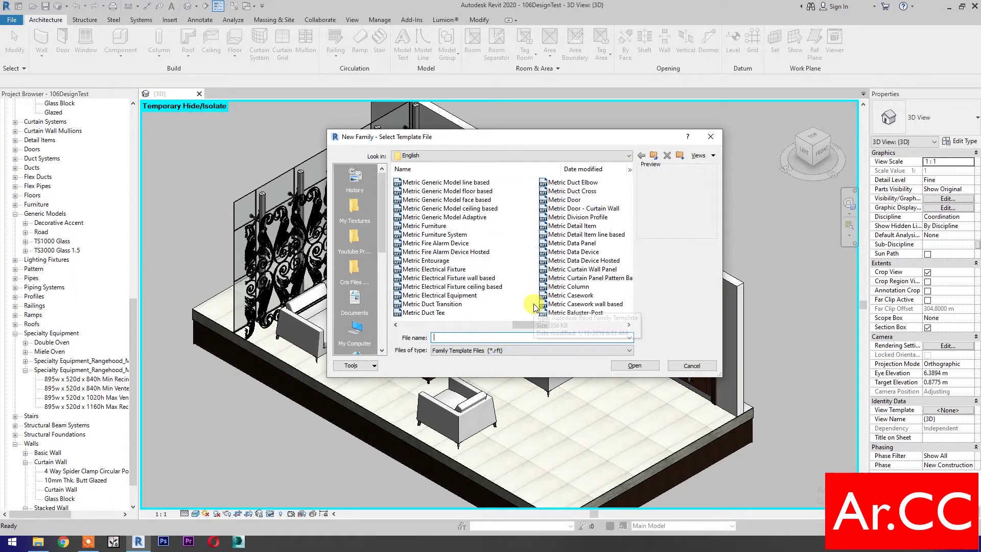
{"action": "left_click", "coordinate": [465, 183]}
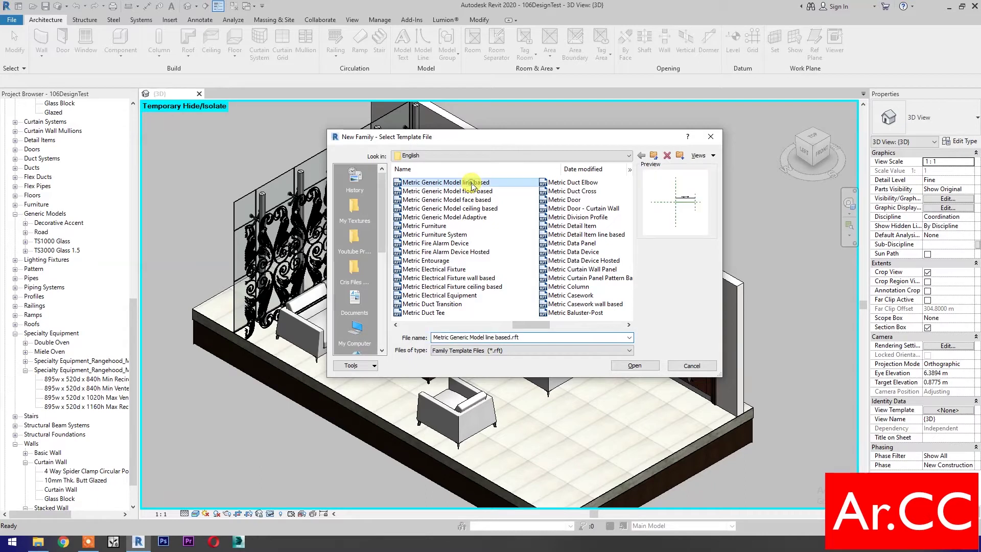
{"action": "left_click", "coordinate": [635, 366]}
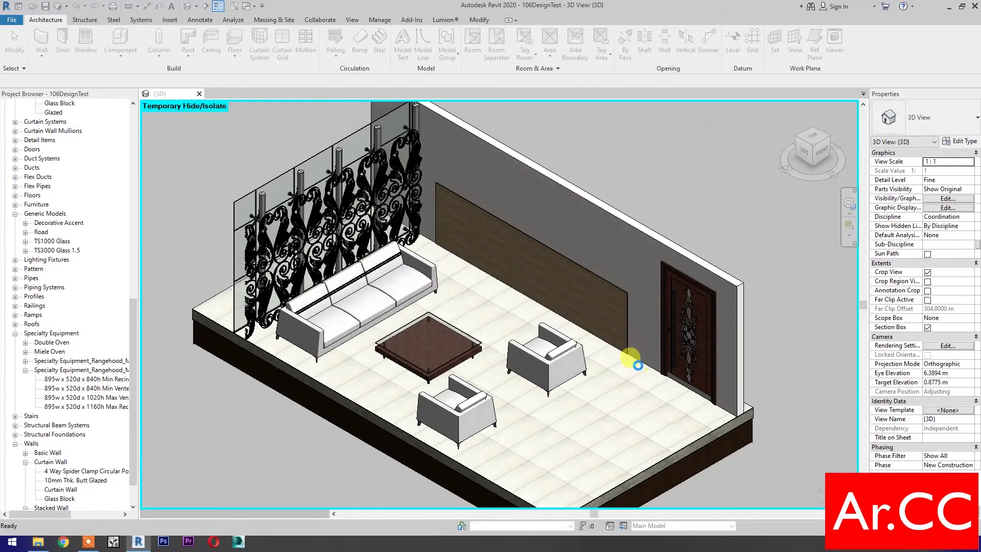
Set the Ref. Level view scale to 1:10
{"action": "scroll", "coordinate": [609, 314], "scroll_direction": "up", "scroll_amount": 3}
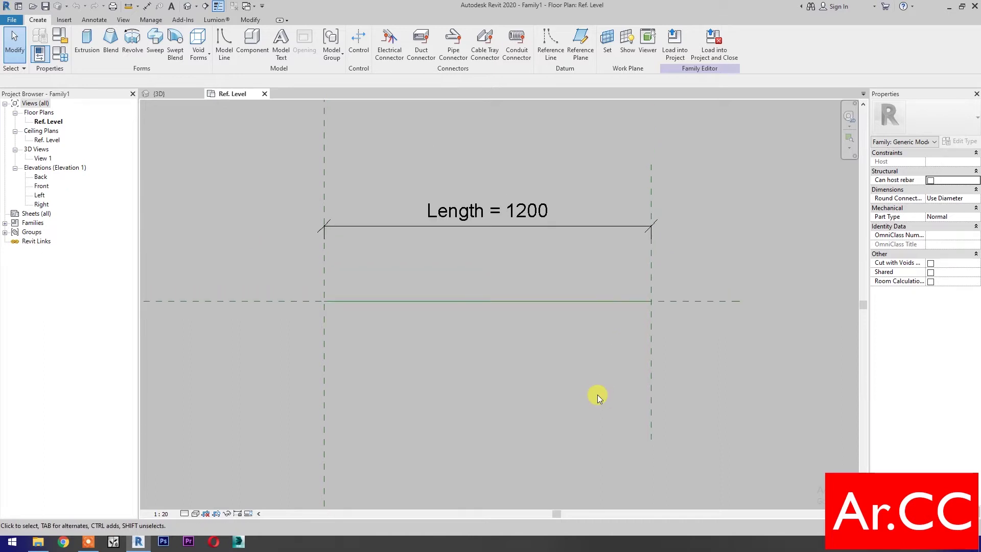
{"action": "left_click", "coordinate": [160, 513]}
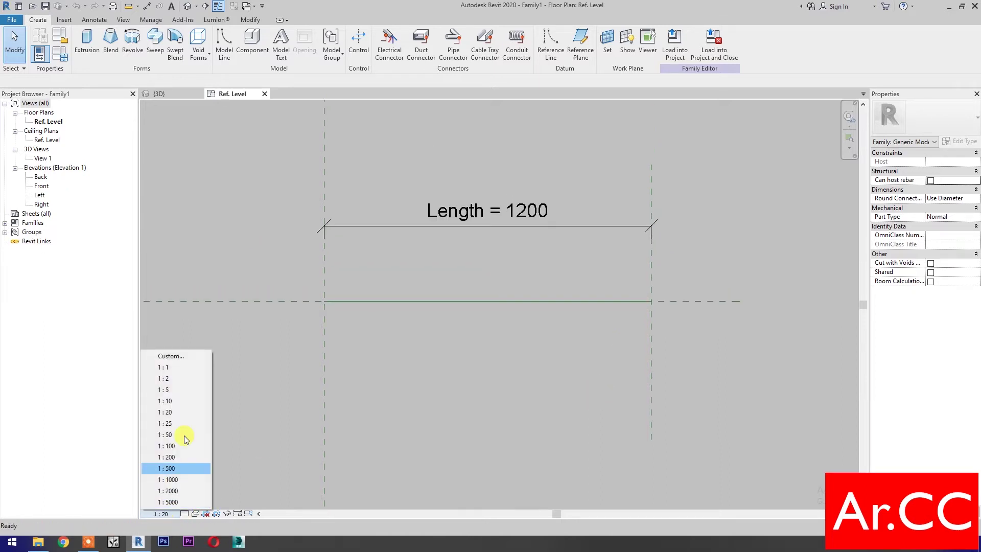
{"action": "left_click", "coordinate": [179, 402]}
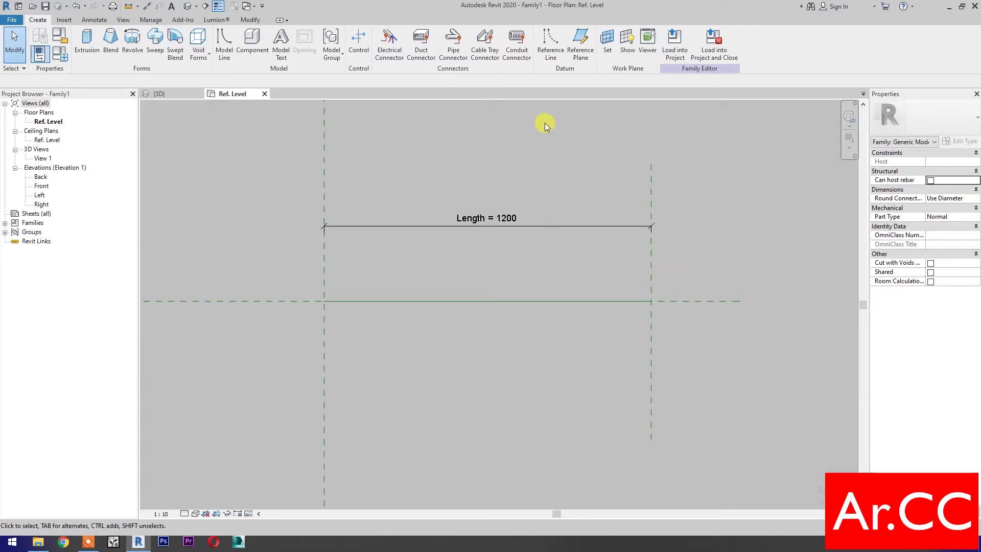
Draw two vertical reference planes across the reference line, about 268 mm inside its left end and about 248 mm inside its right end
{"action": "left_click", "coordinate": [581, 44]}
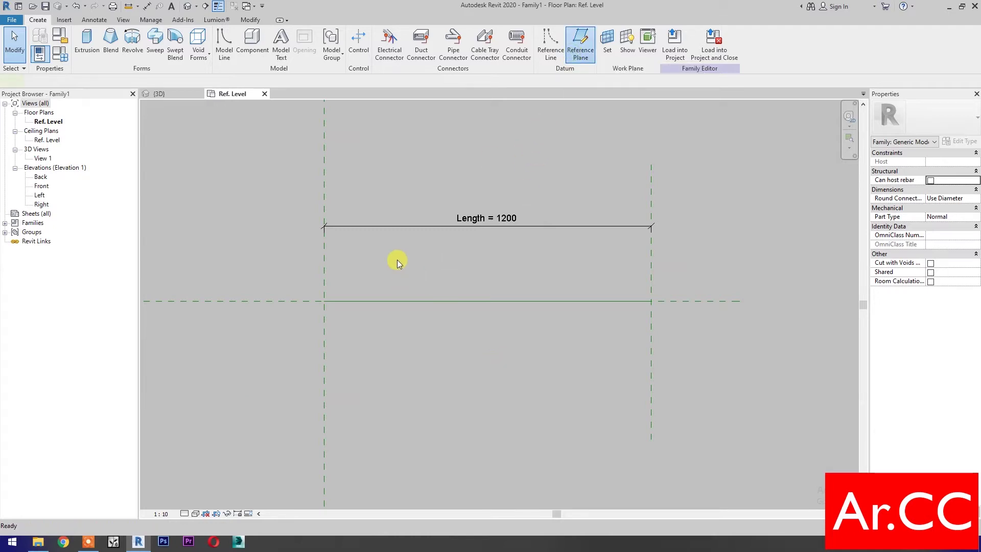
{"action": "left_click", "coordinate": [397, 260]}
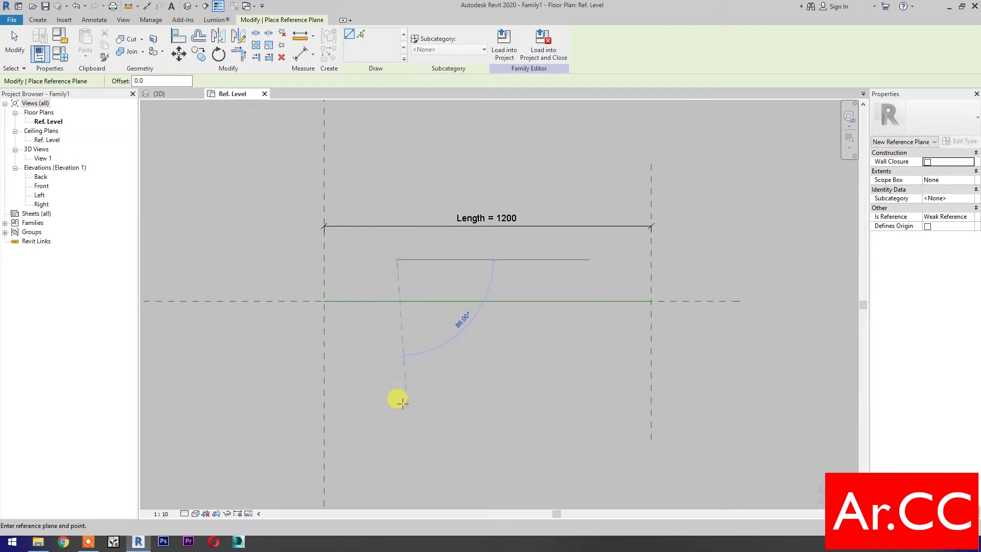
{"action": "left_click", "coordinate": [397, 381]}
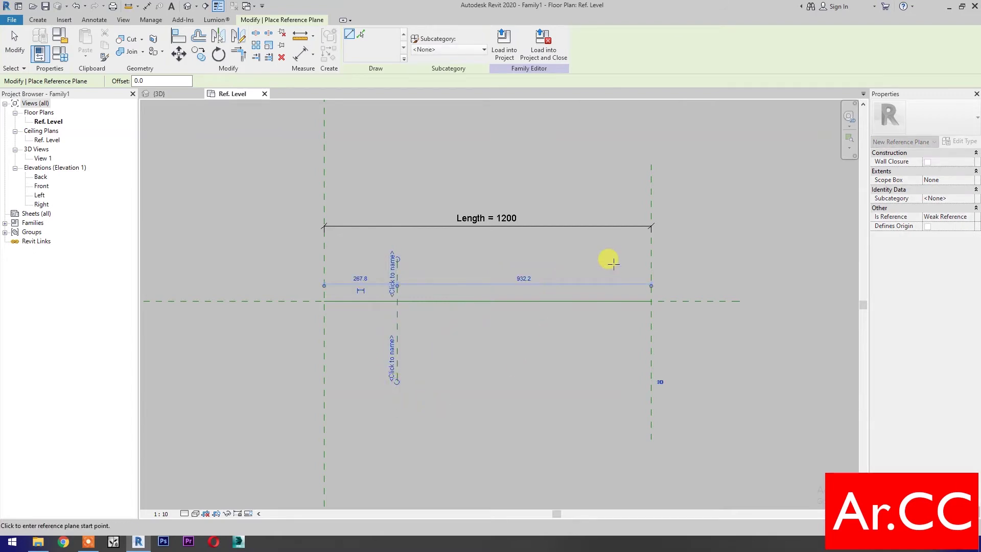
{"action": "left_click", "coordinate": [583, 253]}
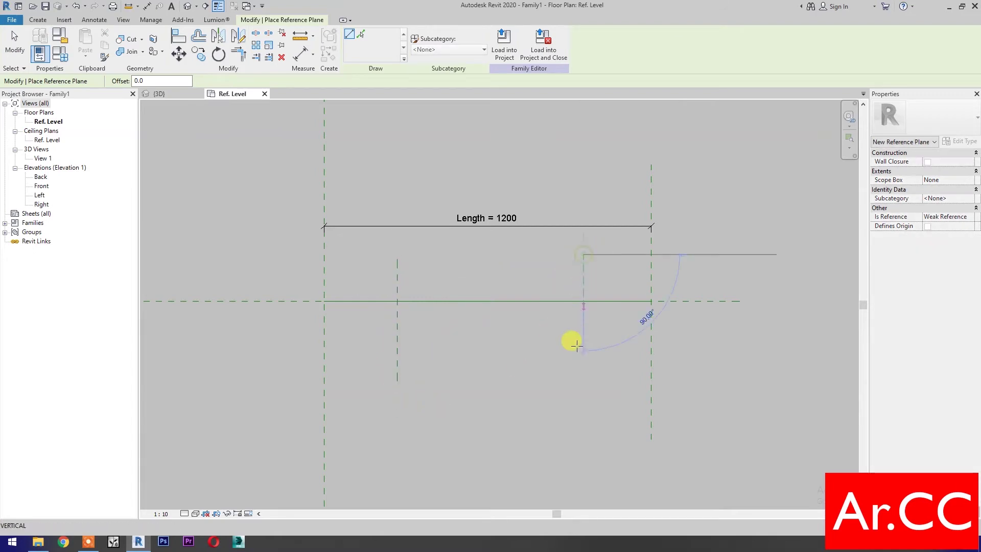
{"action": "left_click", "coordinate": [582, 372]}
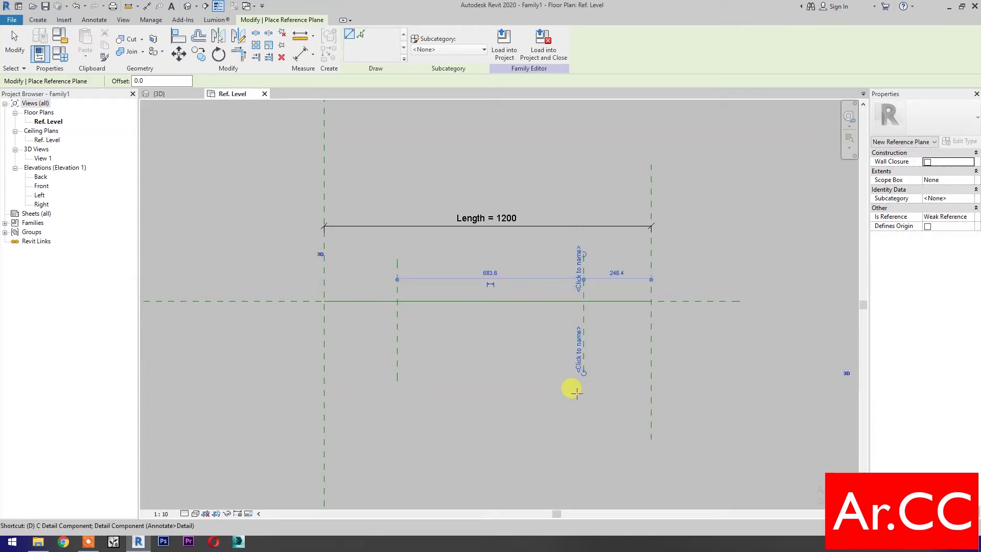
{"action": "key", "text": "Escape"}
Add aligned dimensions from each new reference plane to the nearest end plane, below the reference line
{"action": "key", "text": "d"}
{"action": "key", "text": "i"}
{"action": "left_click", "coordinate": [398, 351]}
{"action": "left_click", "coordinate": [418, 395]}
{"action": "left_click", "coordinate": [584, 346]}
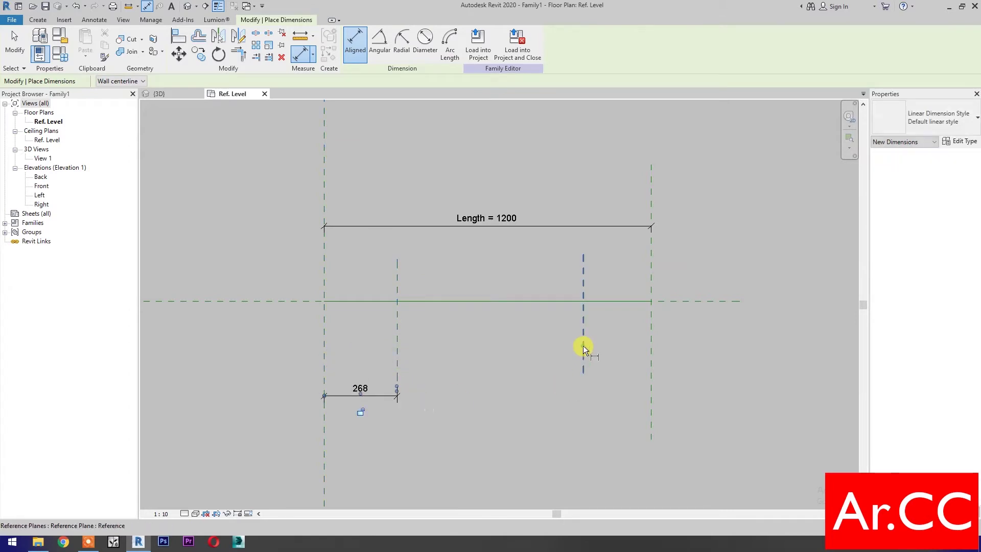
{"action": "left_click", "coordinate": [649, 361]}
{"action": "left_click", "coordinate": [630, 396]}
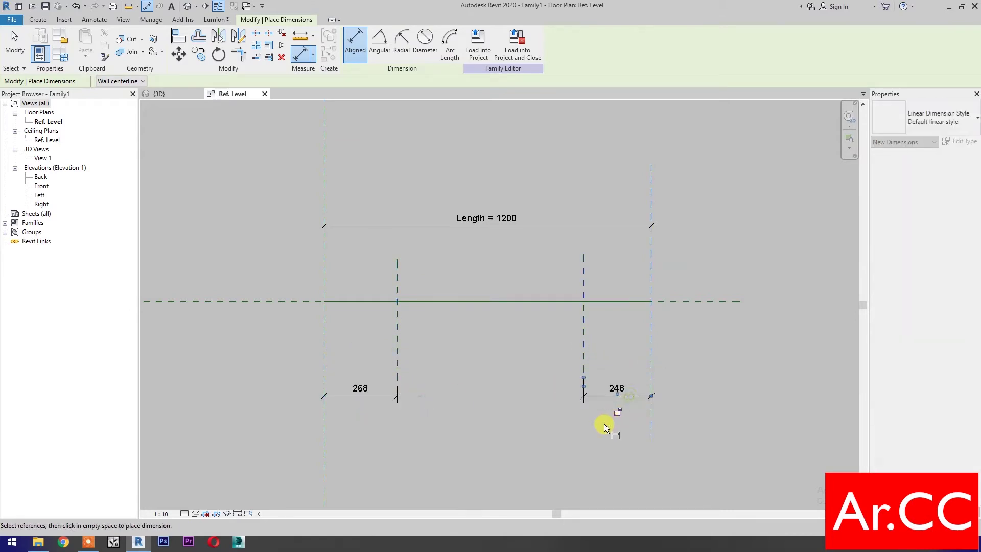
{"action": "key", "text": "Escape"}
{"action": "key", "text": "Escape"}
Label the right-hand dimension with a new instance family parameter named Offset
{"action": "left_click", "coordinate": [605, 394]}
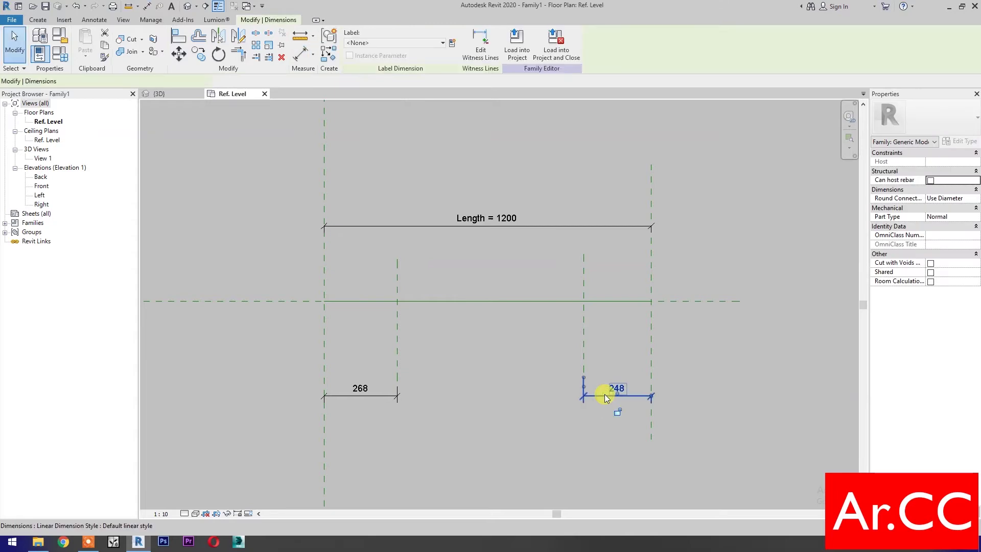
{"action": "left_click", "coordinate": [451, 43]}
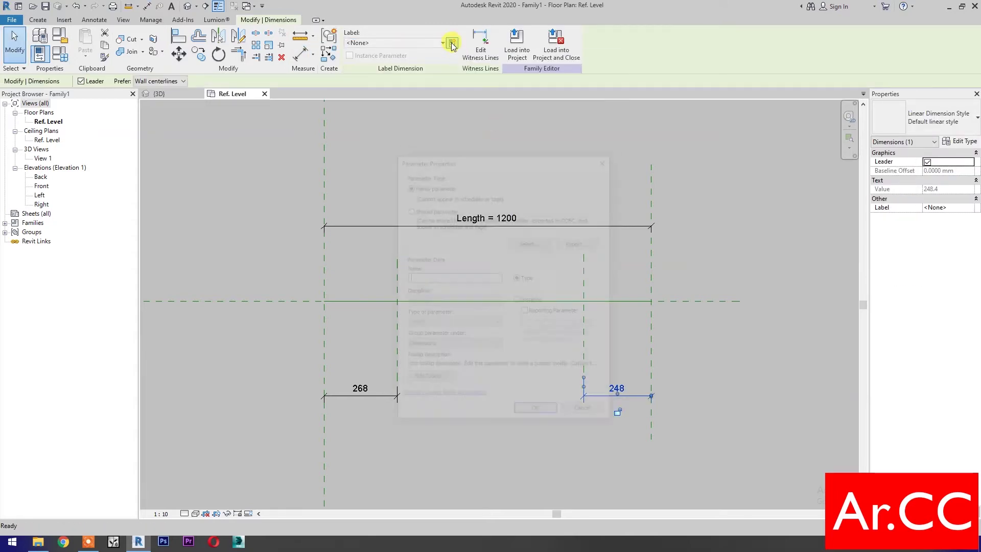
{"action": "type", "text": "Offset"}
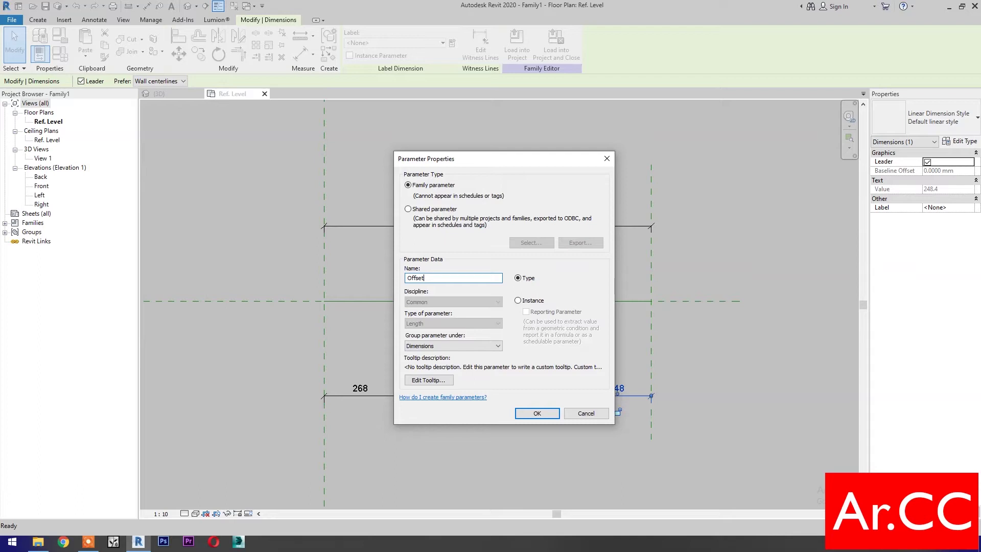
{"action": "left_click", "coordinate": [518, 301]}
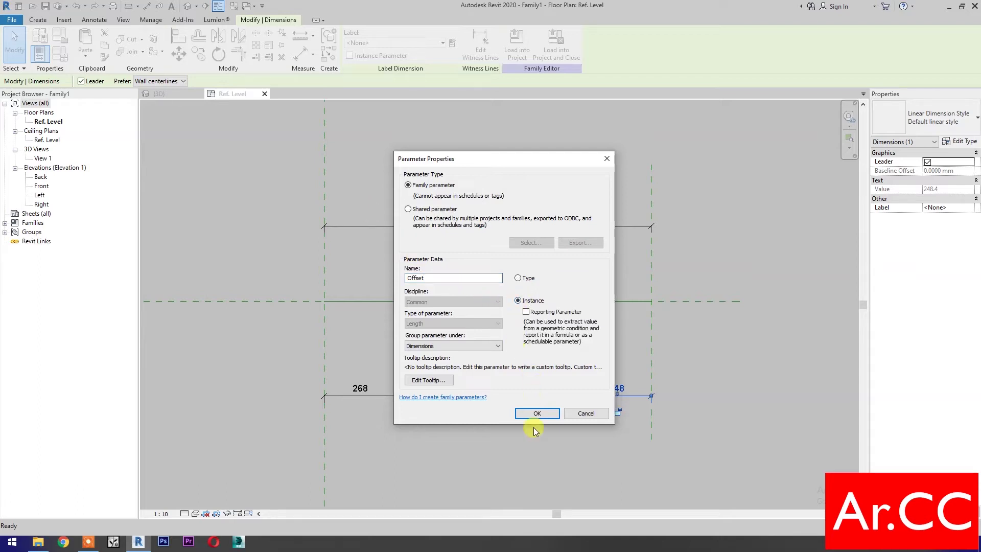
{"action": "left_click", "coordinate": [537, 414]}
{"action": "left_click", "coordinate": [501, 450]}
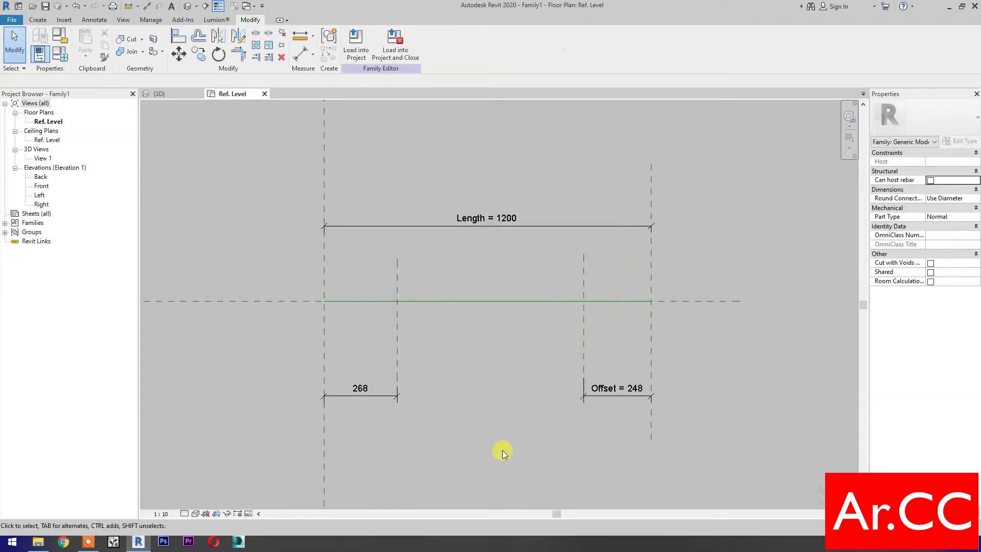
Assign the existing Offset parameter to the left-hand dimension
{"action": "left_click", "coordinate": [388, 397]}
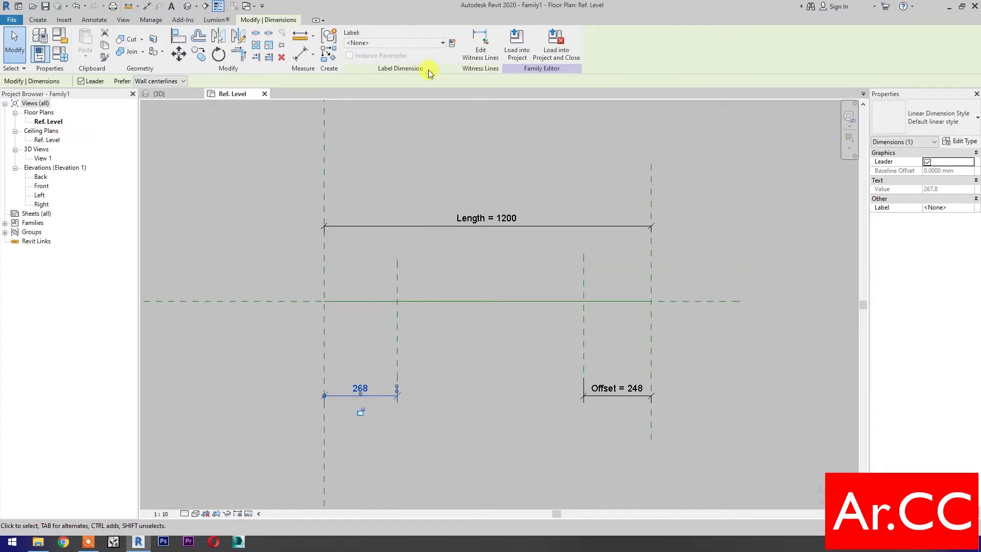
{"action": "left_click", "coordinate": [422, 43]}
{"action": "left_click", "coordinate": [387, 100]}
{"action": "left_click", "coordinate": [452, 366]}
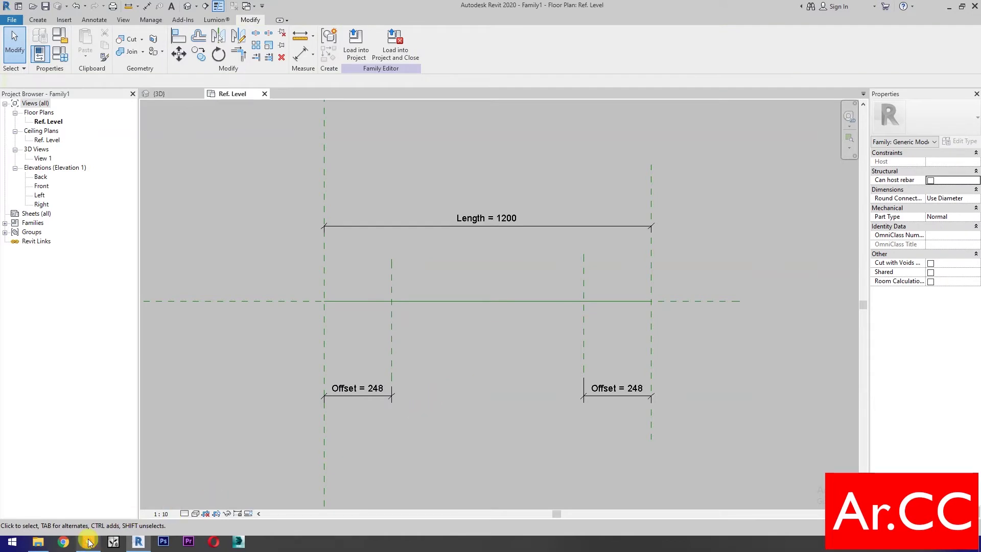
Open the Classic Ornaments family from the Desktop folder, and load it into Family1 while closing it
{"action": "left_click", "coordinate": [45, 546]}
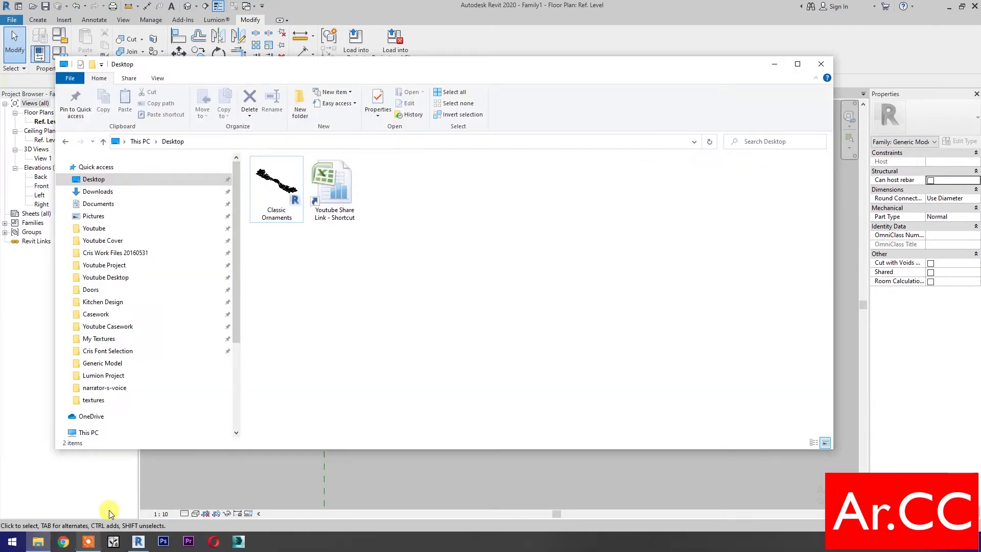
{"action": "double_click", "coordinate": [280, 213]}
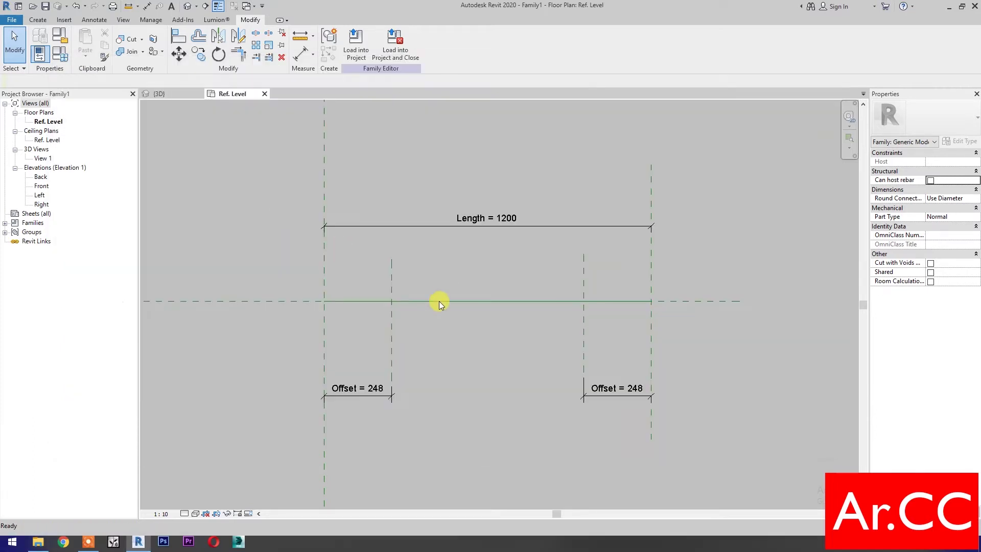
{"action": "scroll", "coordinate": [547, 396], "scroll_direction": "up", "scroll_amount": 2}
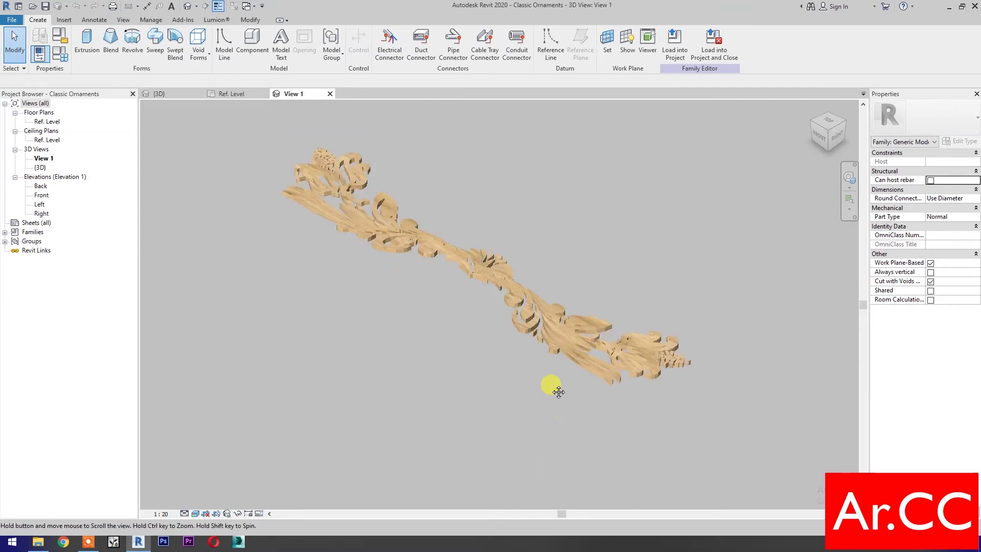
{"action": "left_click", "coordinate": [719, 59]}
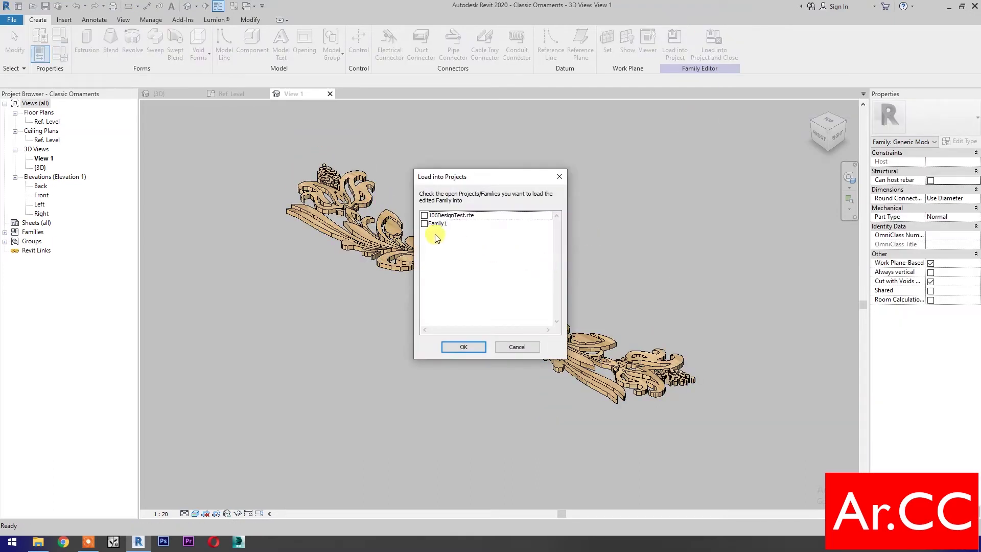
{"action": "left_click", "coordinate": [424, 223]}
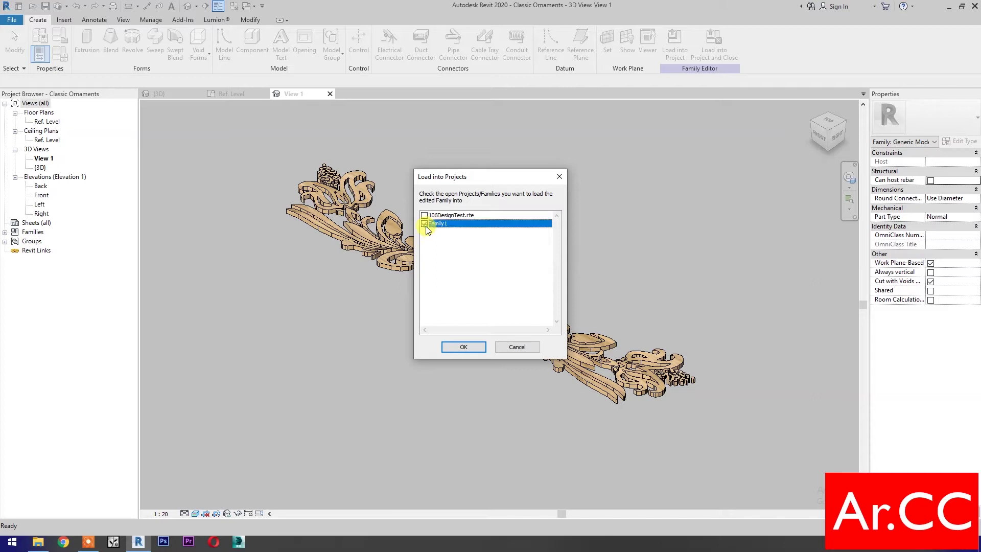
{"action": "left_click", "coordinate": [464, 346]}
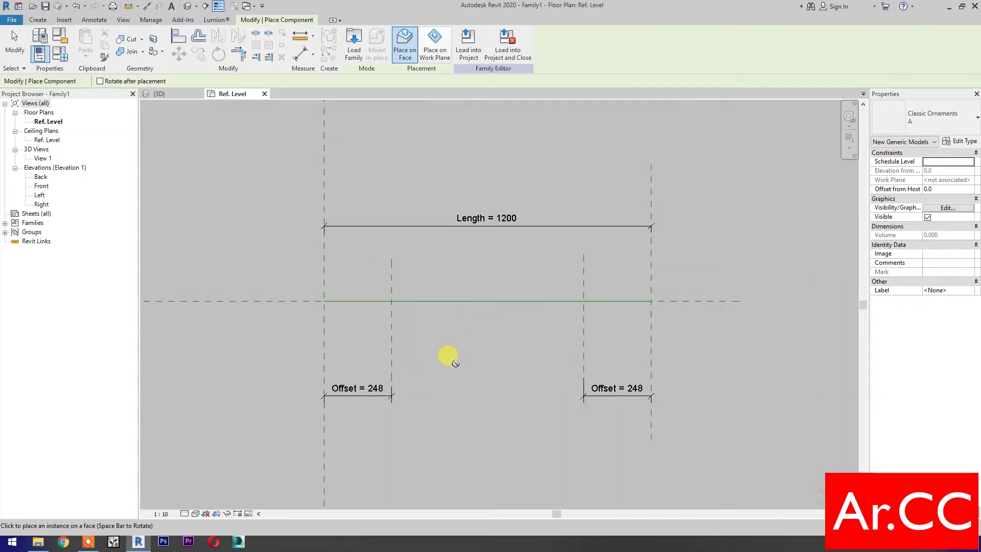
Place one Classic Ornaments component of type A on the Ref. Level work plane, about 200 mm below the reference line
{"action": "scroll", "coordinate": [464, 343], "scroll_direction": "down", "scroll_amount": 4}
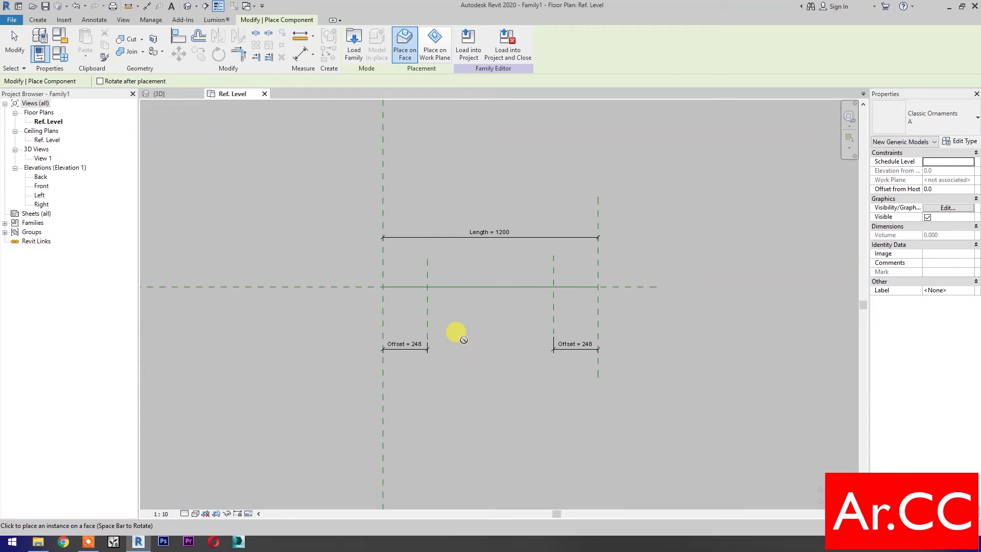
{"action": "left_click", "coordinate": [433, 55]}
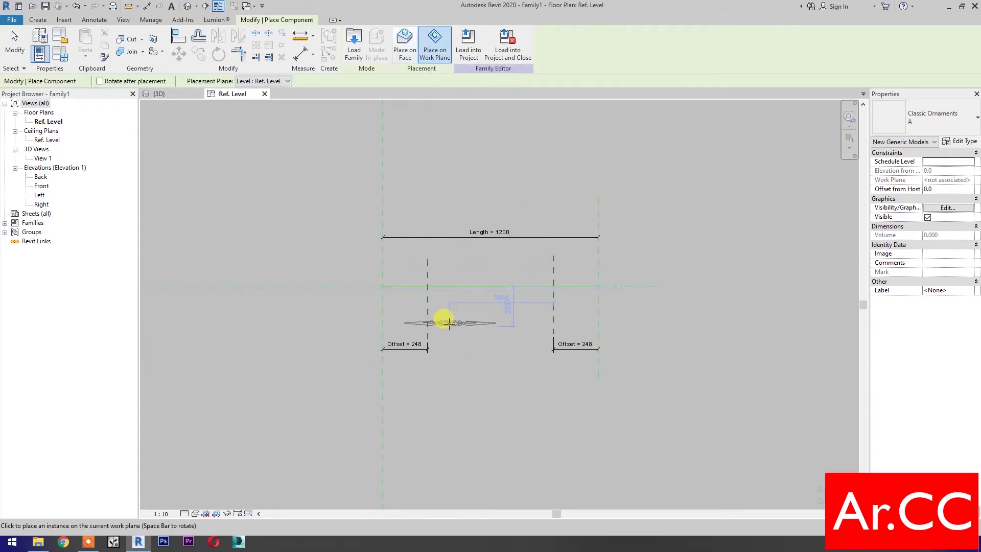
{"action": "left_click", "coordinate": [450, 320]}
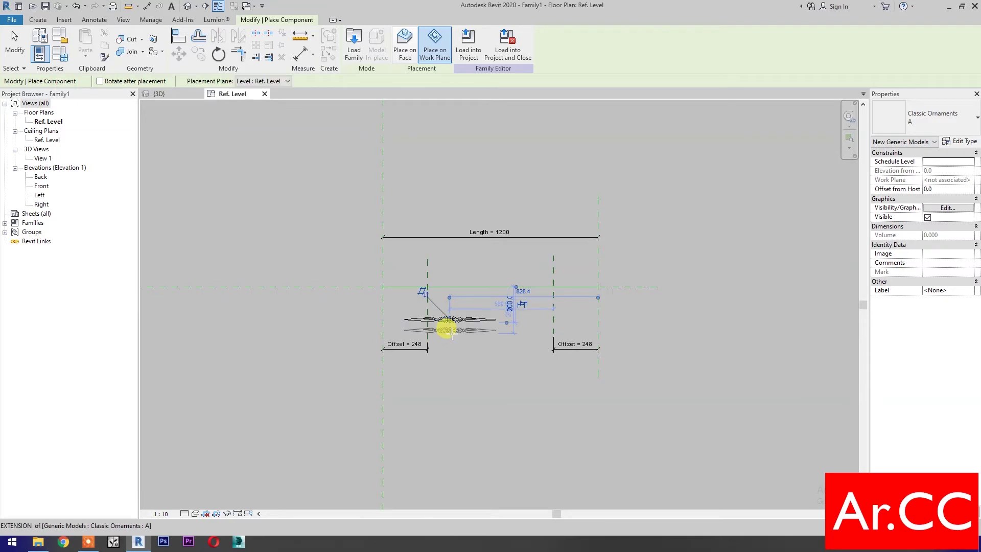
{"action": "scroll", "coordinate": [448, 327], "scroll_direction": "up", "scroll_amount": 5}
{"action": "key", "text": "Escape"}
{"action": "key", "text": "Escape"}
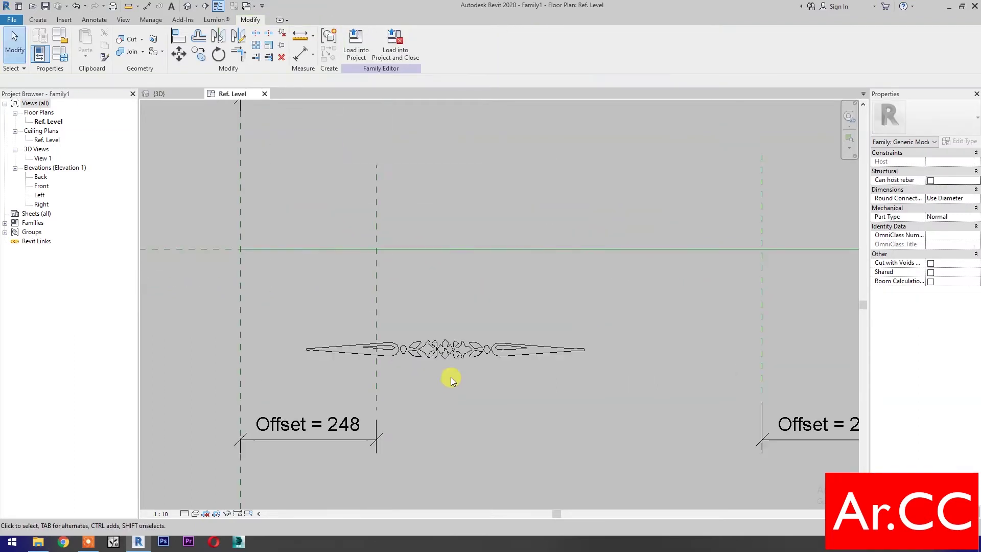
Change the placed Classic Ornaments component from type A to type 3
{"action": "left_click", "coordinate": [466, 354]}
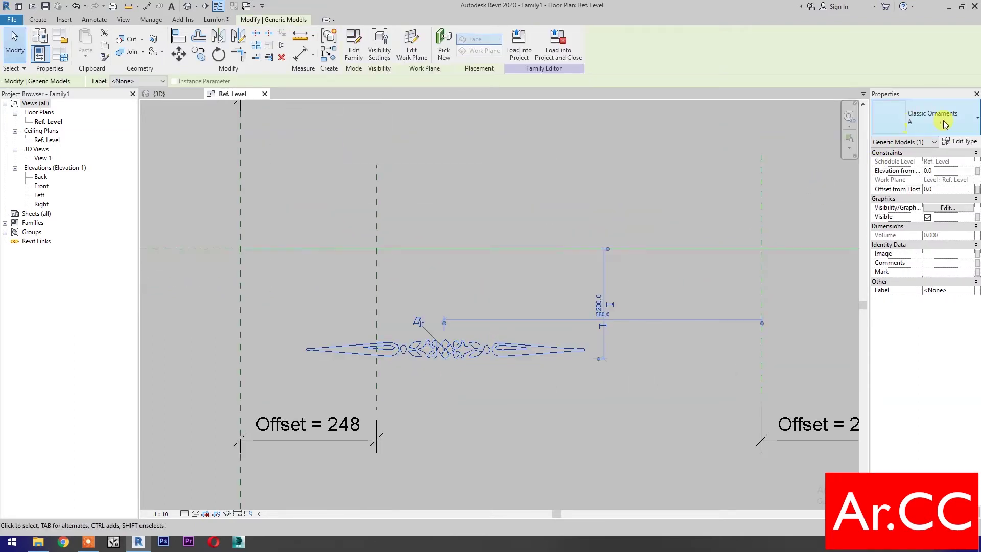
{"action": "left_click", "coordinate": [944, 122]}
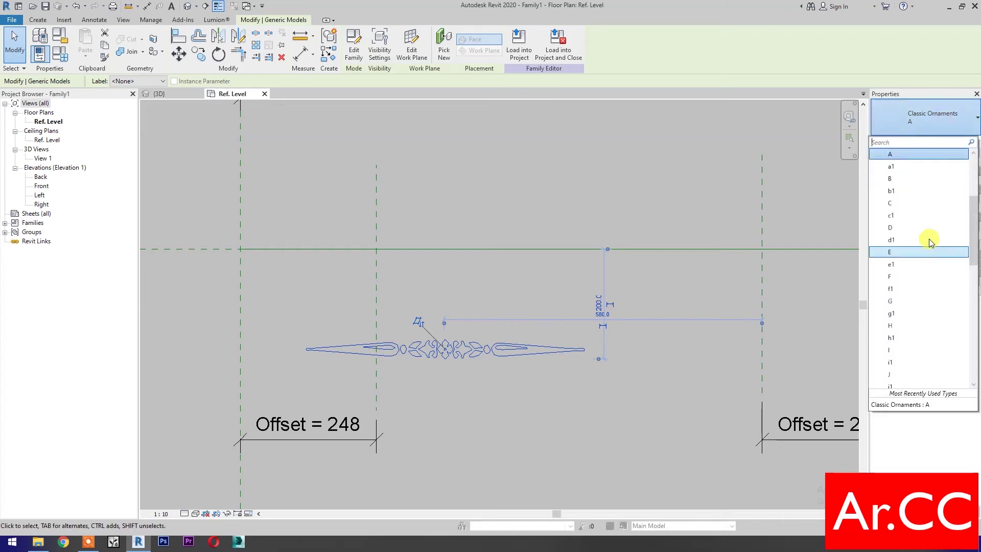
{"action": "scroll", "coordinate": [929, 255], "scroll_direction": "down", "scroll_amount": 7}
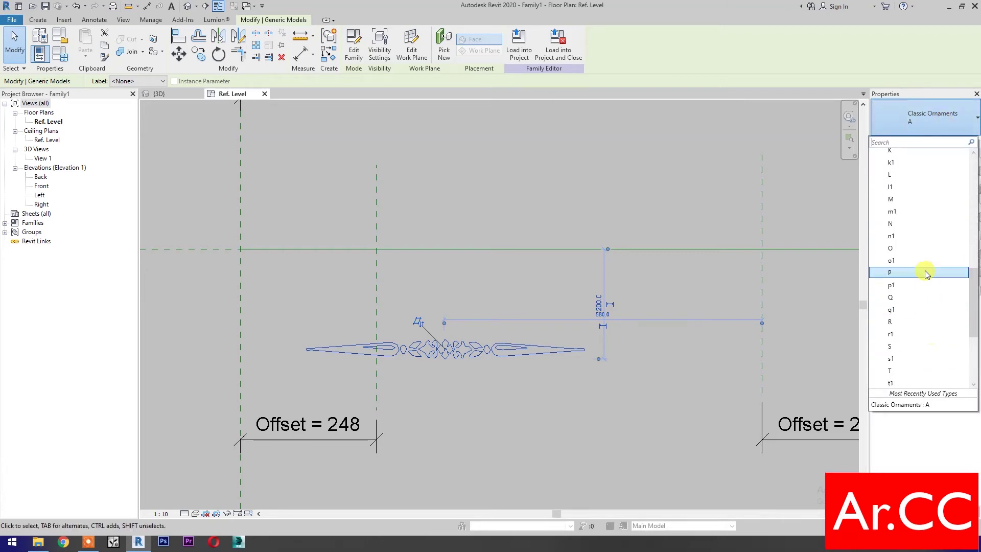
{"action": "scroll", "coordinate": [927, 274], "scroll_direction": "up", "scroll_amount": 10}
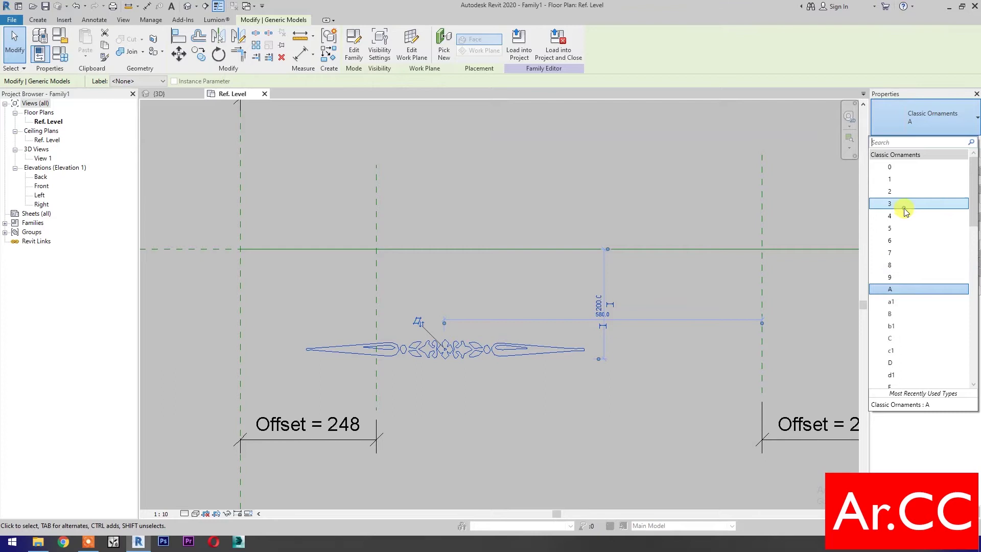
{"action": "left_click", "coordinate": [905, 210]}
{"action": "left_click", "coordinate": [477, 406]}
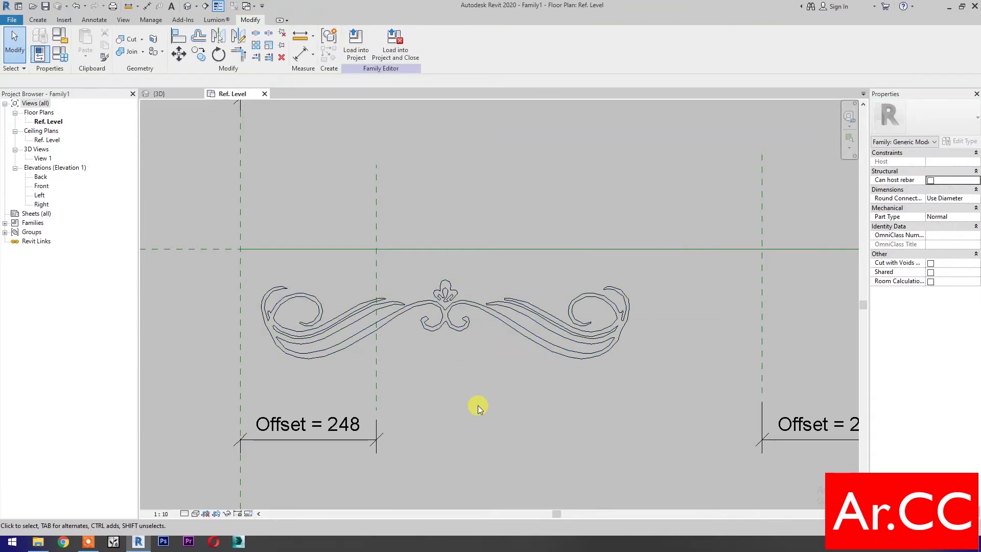
Align the ornament's vertical centre to the left-hand Offset reference plane and lock the alignment
{"action": "key", "text": "a"}
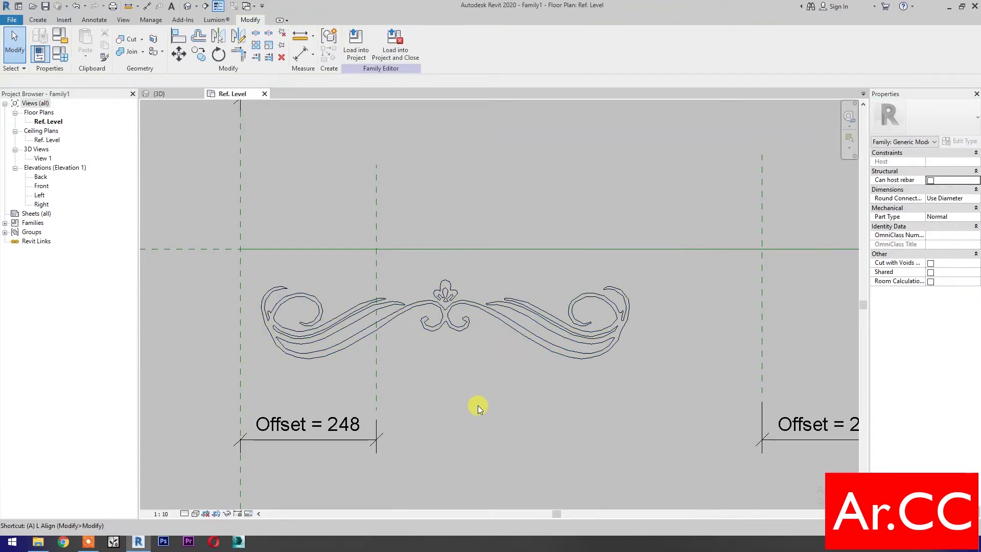
{"action": "key", "text": "l"}
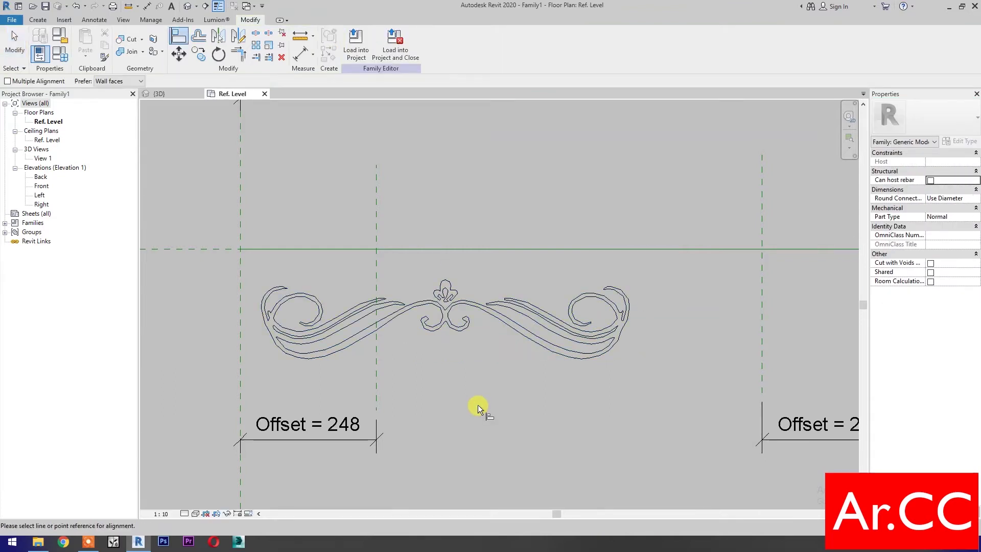
{"action": "left_click", "coordinate": [379, 367]}
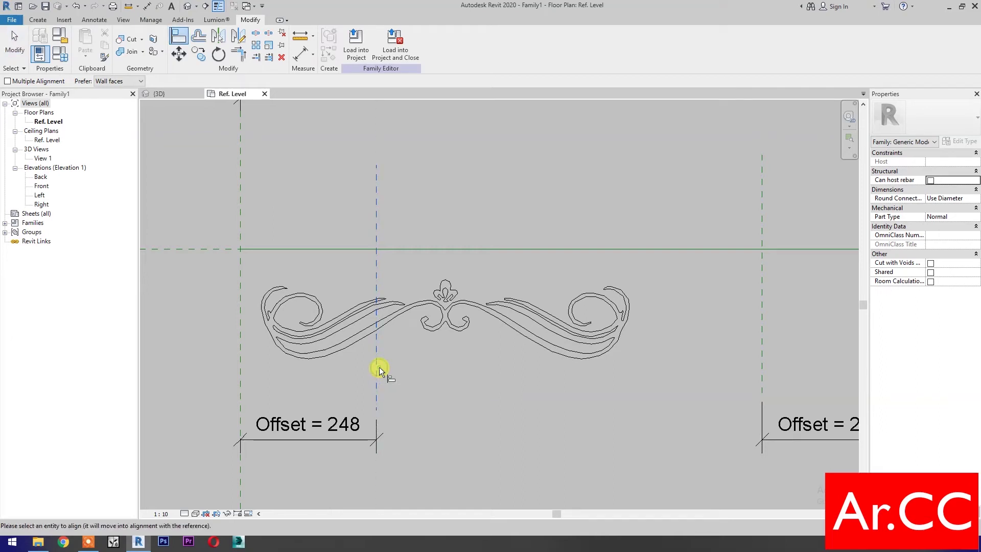
{"action": "left_click", "coordinate": [443, 315]}
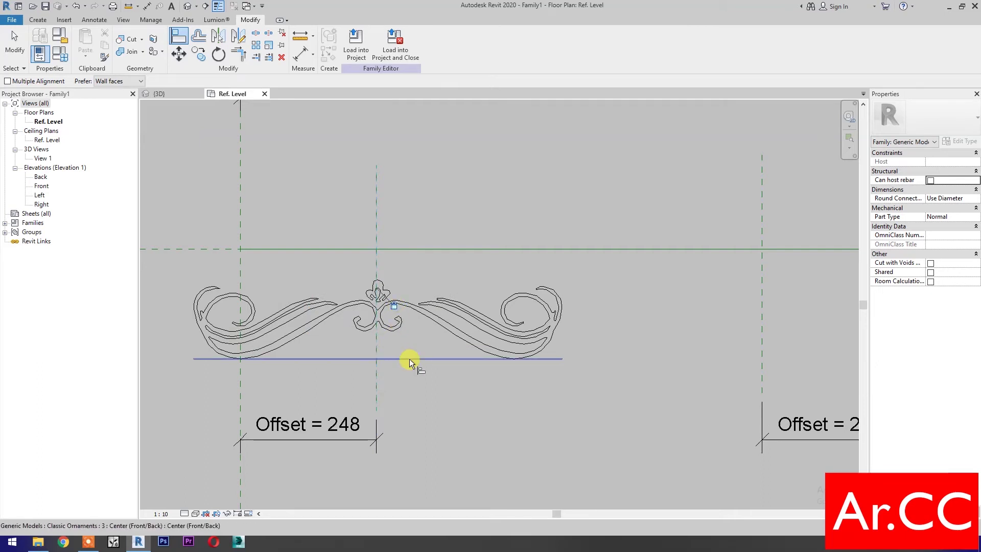
{"action": "scroll", "coordinate": [423, 372], "scroll_direction": "down", "scroll_amount": 1}
{"action": "scroll", "coordinate": [423, 372], "scroll_direction": "down", "scroll_amount": 1}
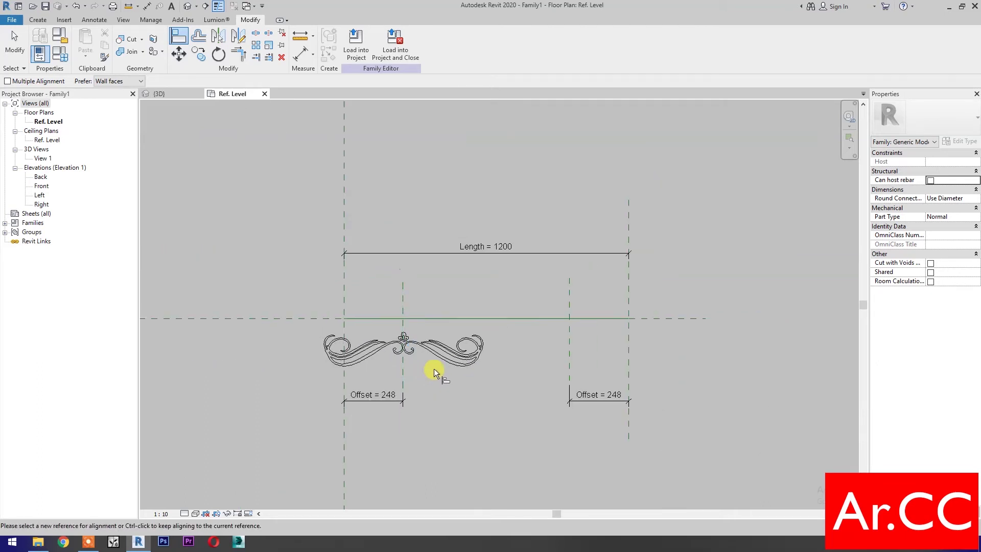
{"action": "key", "text": "Escape"}
{"action": "key", "text": "Escape"}
Associate the ornament type's Finish with a new family type parameter named Ornament Finish under Materials and Finishes
{"action": "left_click", "coordinate": [445, 366]}
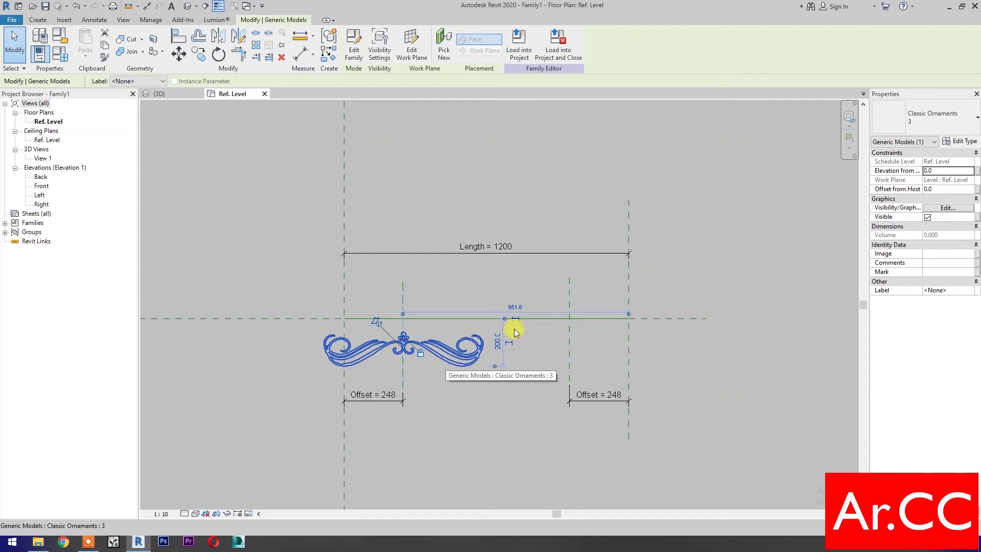
{"action": "left_click", "coordinate": [963, 141]}
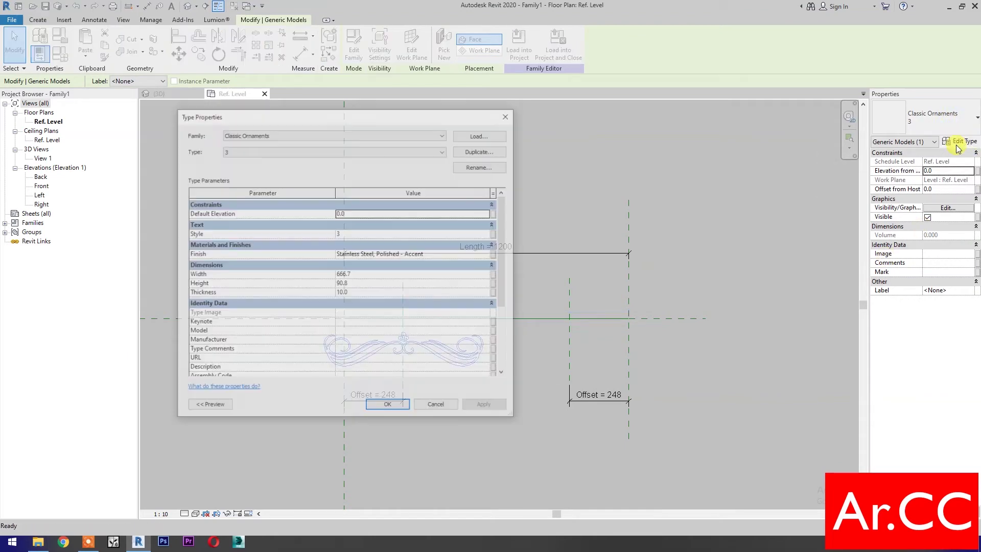
{"action": "left_click_drag", "start_coordinate": [451, 117], "coordinate": [764, 146]}
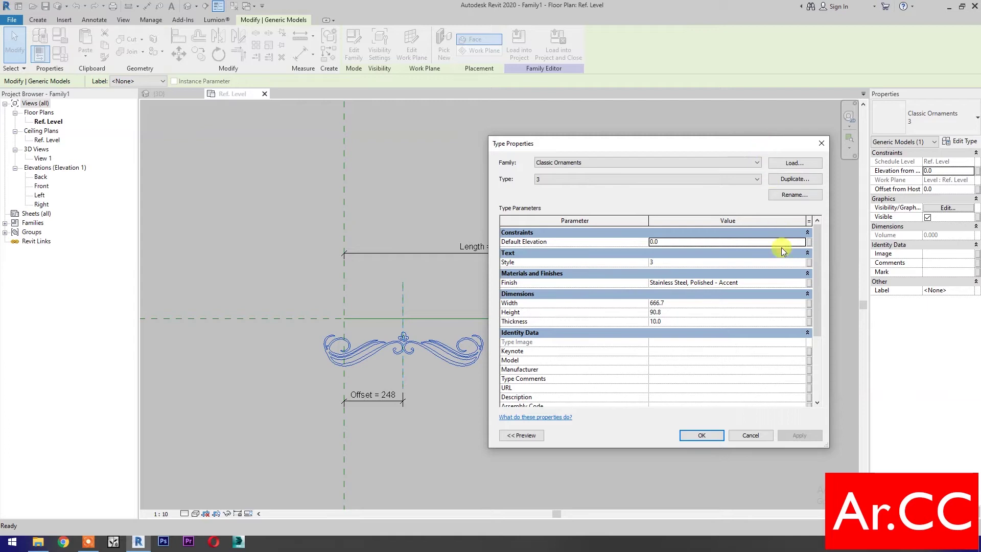
{"action": "left_click", "coordinate": [809, 283]}
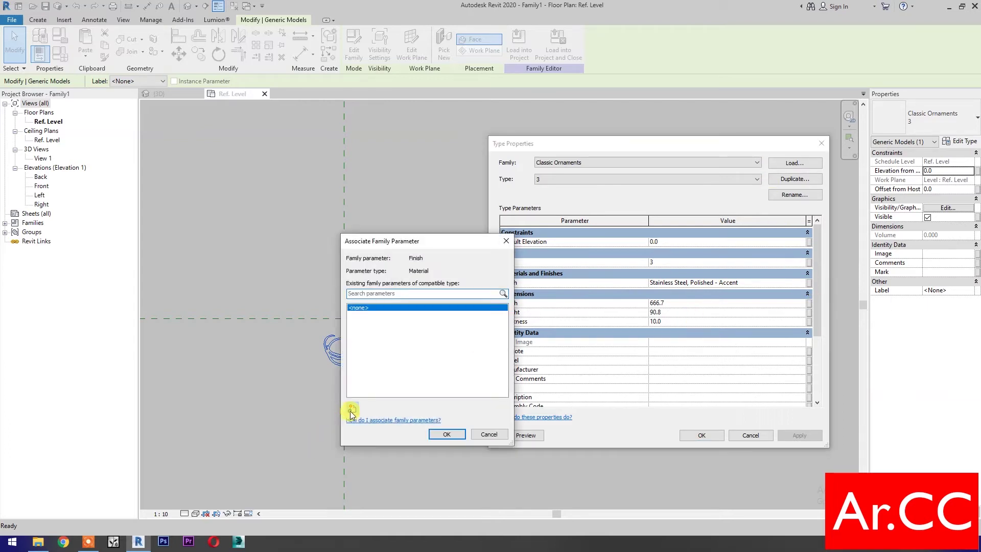
{"action": "left_click", "coordinate": [352, 409]}
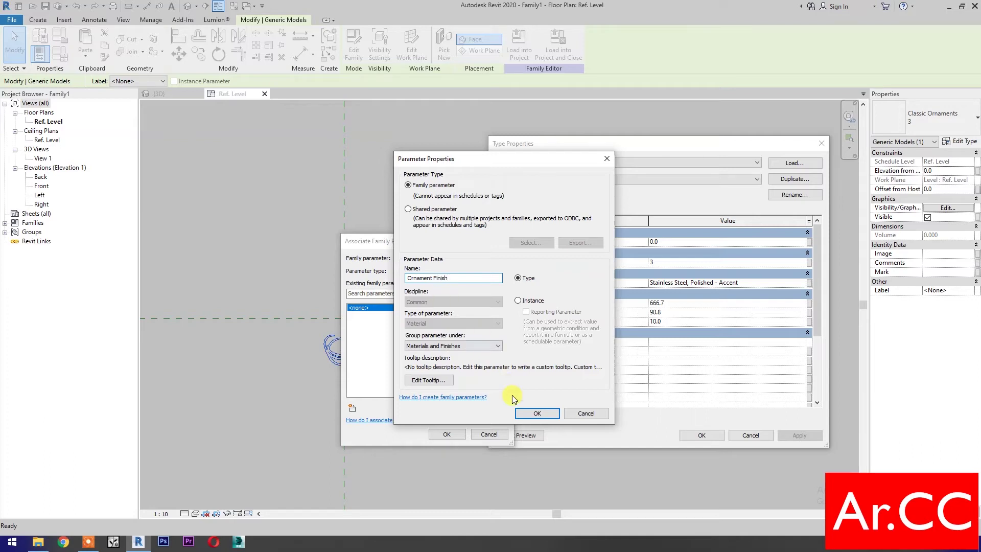
{"action": "left_click", "coordinate": [530, 412]}
{"action": "left_click", "coordinate": [449, 435]}
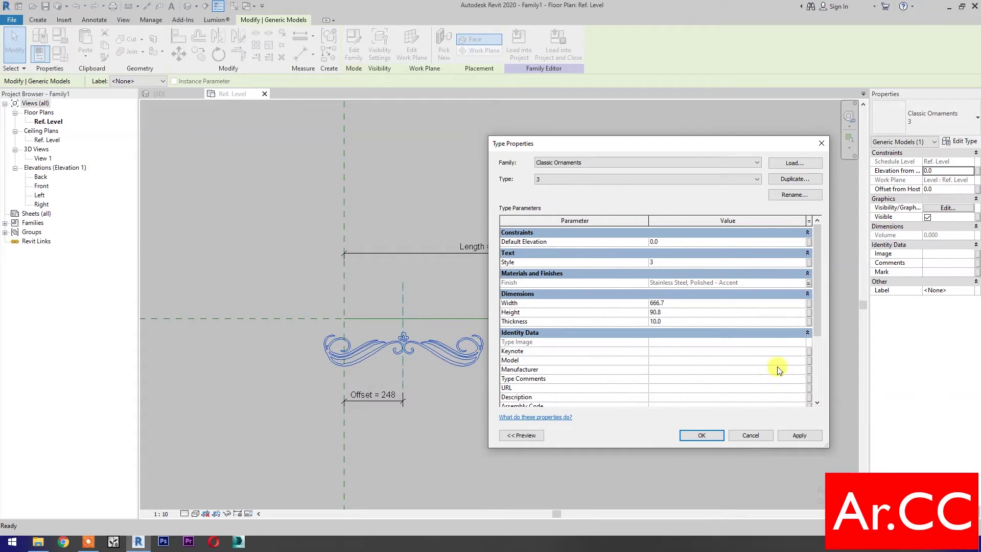
Associate the ornament type's Width with a new family instance parameter named Ornament Width under Dimensions
{"action": "left_click", "coordinate": [809, 304]}
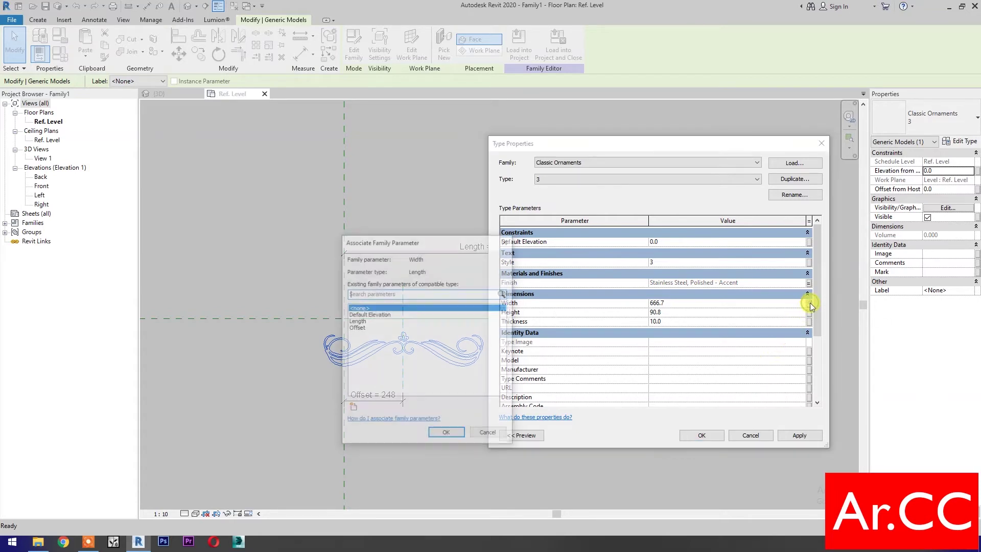
{"action": "left_click", "coordinate": [352, 407]}
{"action": "type", "text": "Ornament Width"}
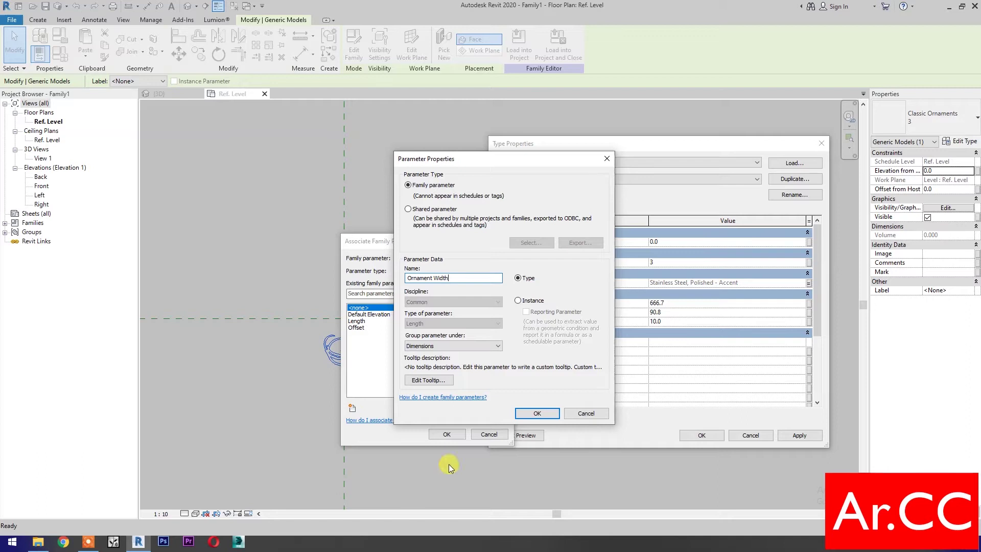
{"action": "left_click", "coordinate": [531, 413]}
{"action": "left_click", "coordinate": [446, 434]}
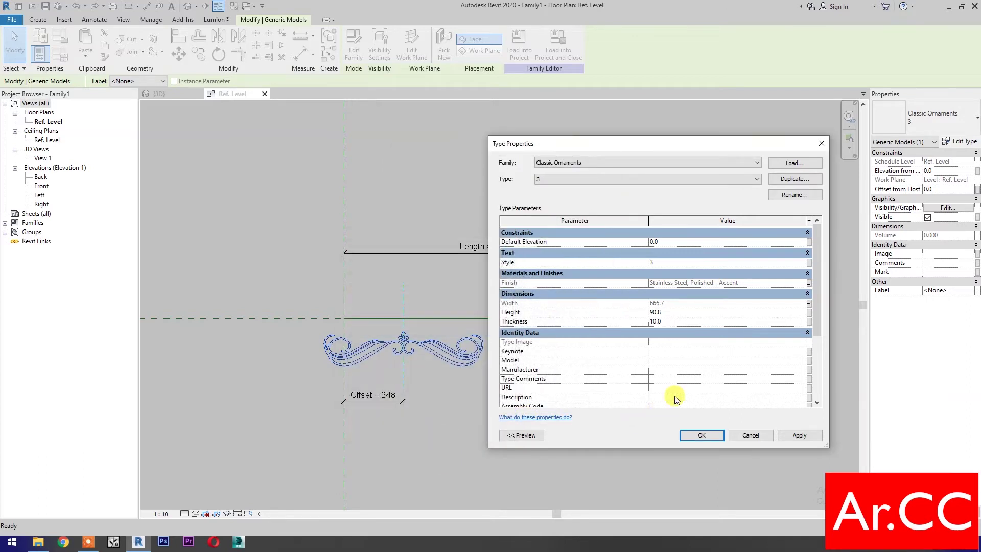
Associate the ornament type's Thickness with a new family type parameter named Ornament Thickness, and apply the type properties
{"action": "left_click", "coordinate": [809, 322]}
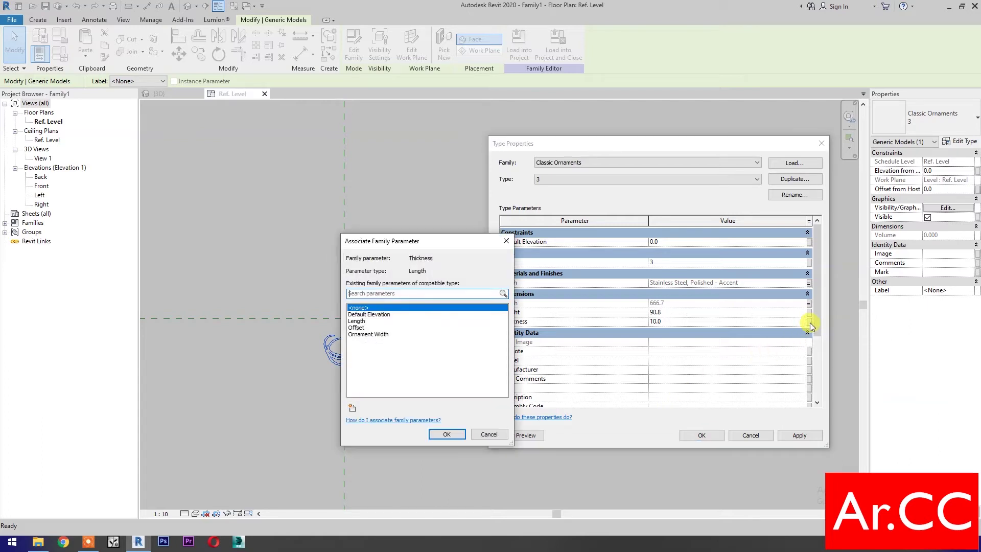
{"action": "left_click", "coordinate": [354, 407]}
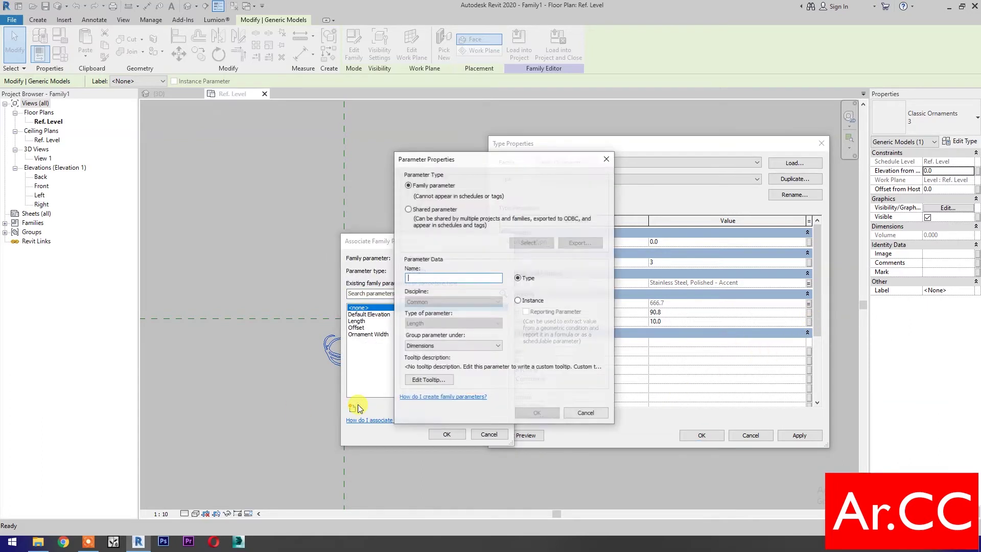
{"action": "type", "text": "Ornament Thickness"}
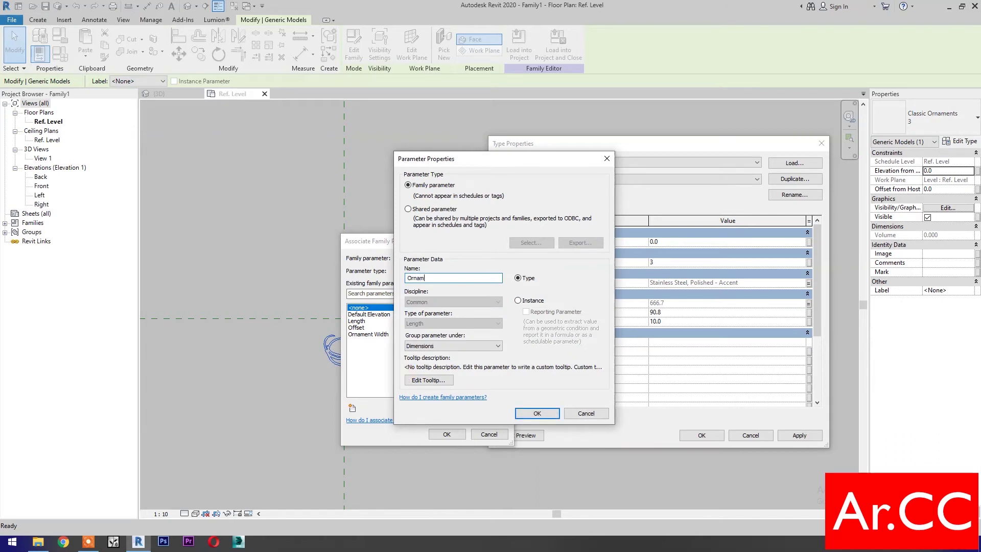
{"action": "left_click", "coordinate": [519, 413]}
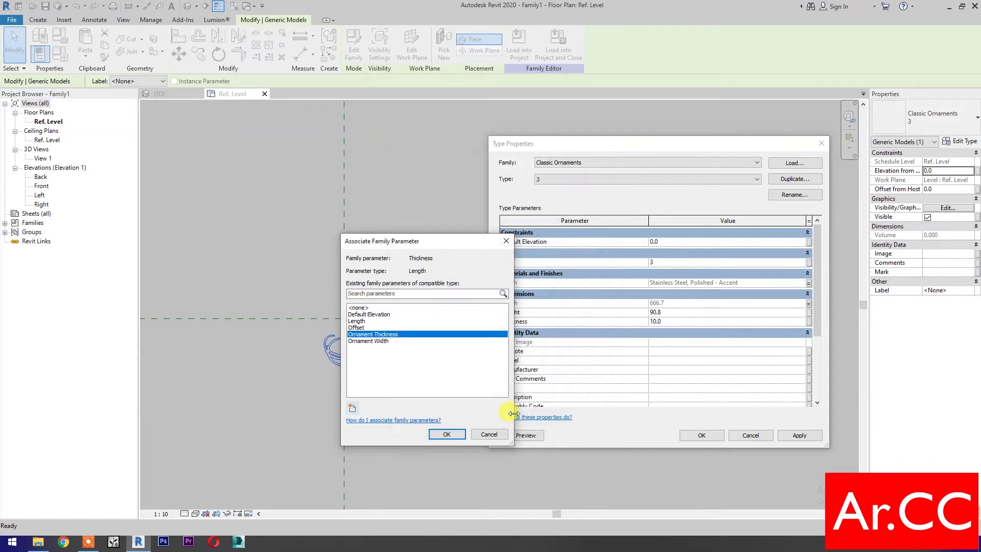
{"action": "left_click", "coordinate": [448, 434]}
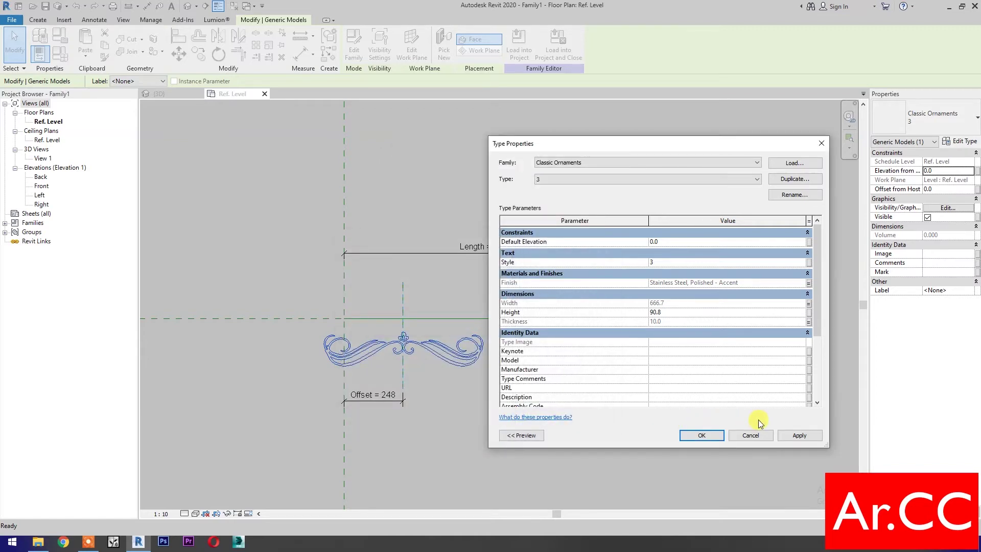
{"action": "left_click", "coordinate": [800, 436]}
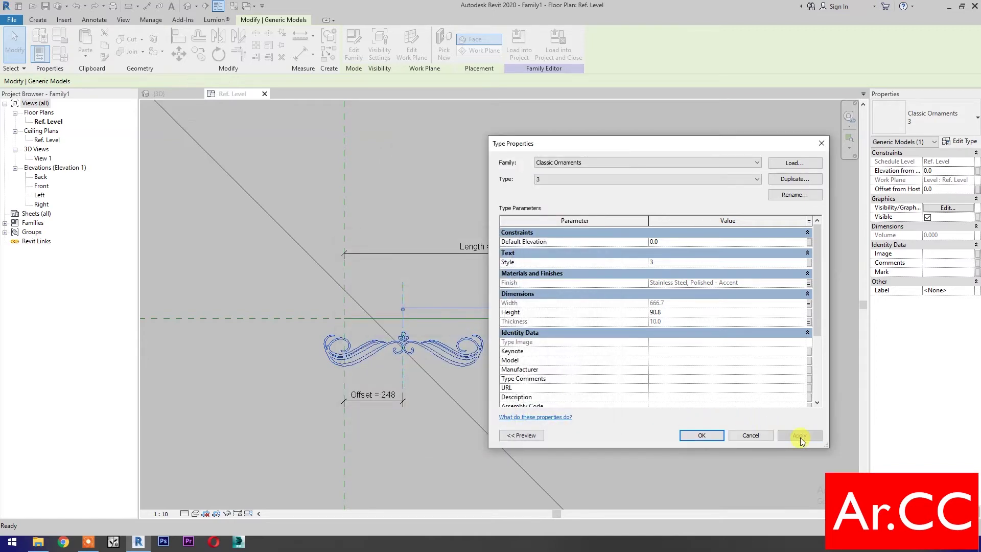
{"action": "left_click", "coordinate": [701, 435]}
{"action": "left_click", "coordinate": [542, 436]}
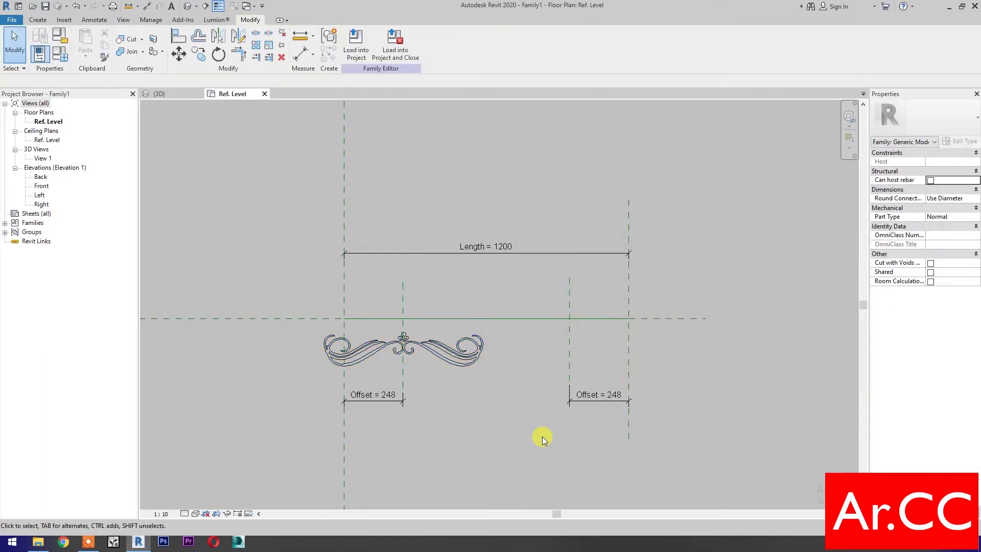
Set the formula of the family's Offset parameter to Ornament Width/2
{"action": "left_click", "coordinate": [63, 56]}
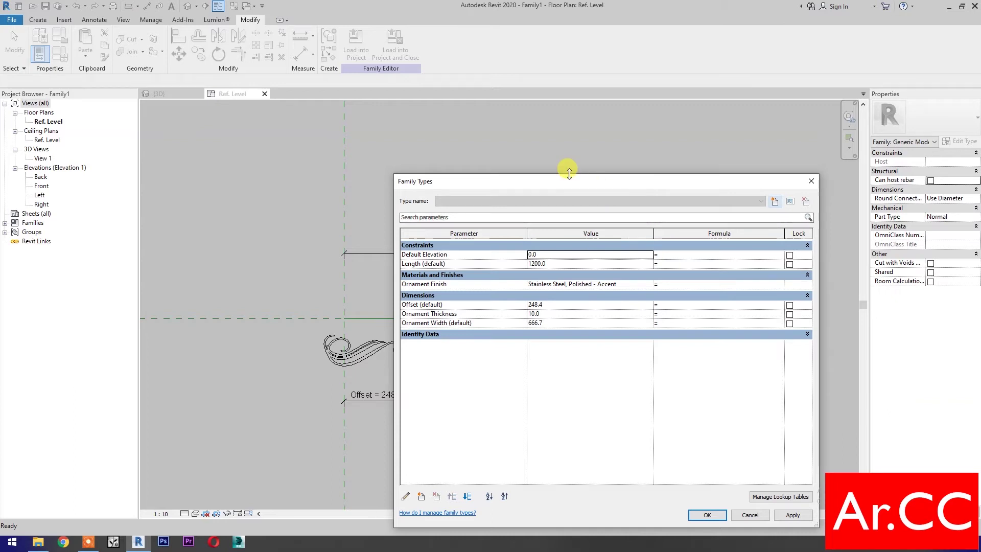
{"action": "left_click_drag", "start_coordinate": [574, 183], "coordinate": [459, 142]}
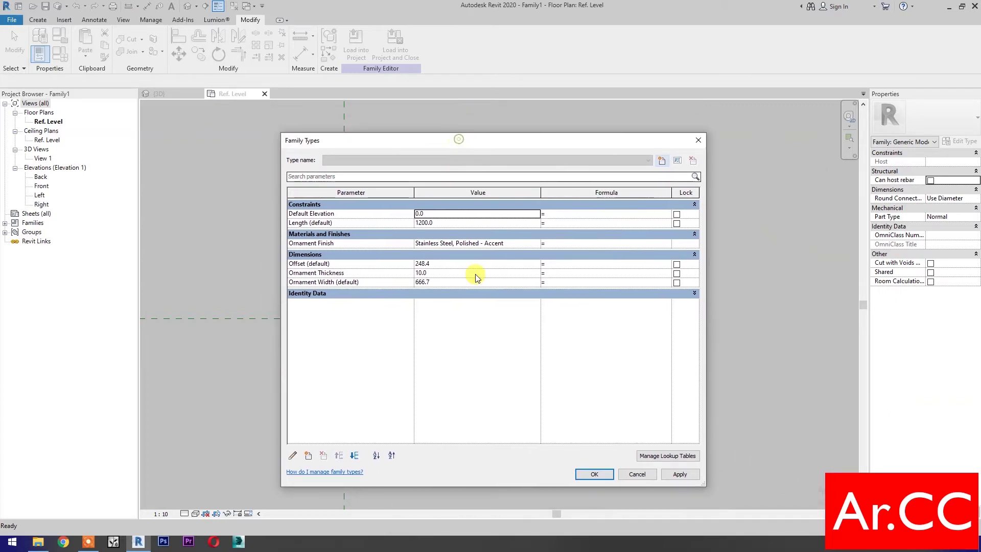
{"action": "left_click", "coordinate": [555, 265]}
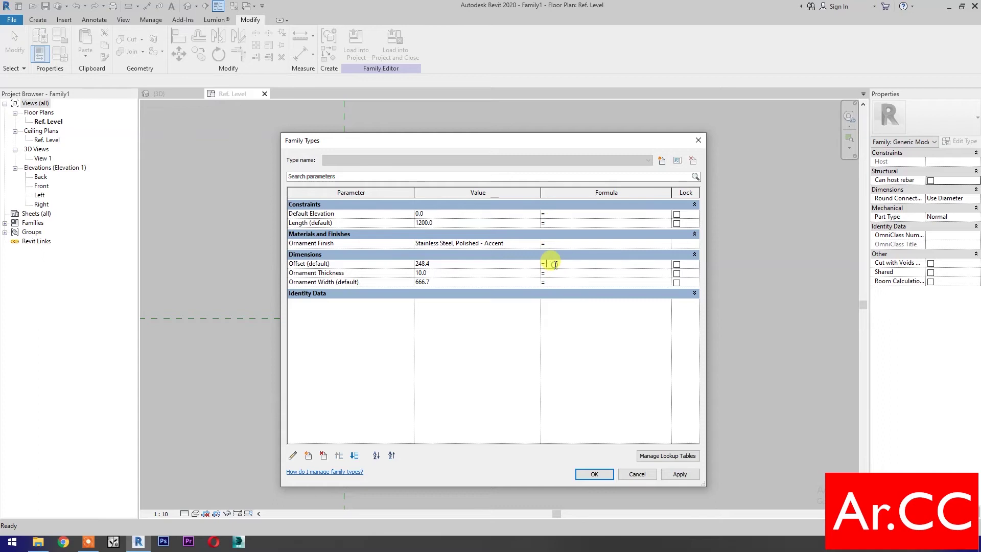
{"action": "type", "text": "Ornament Width"}
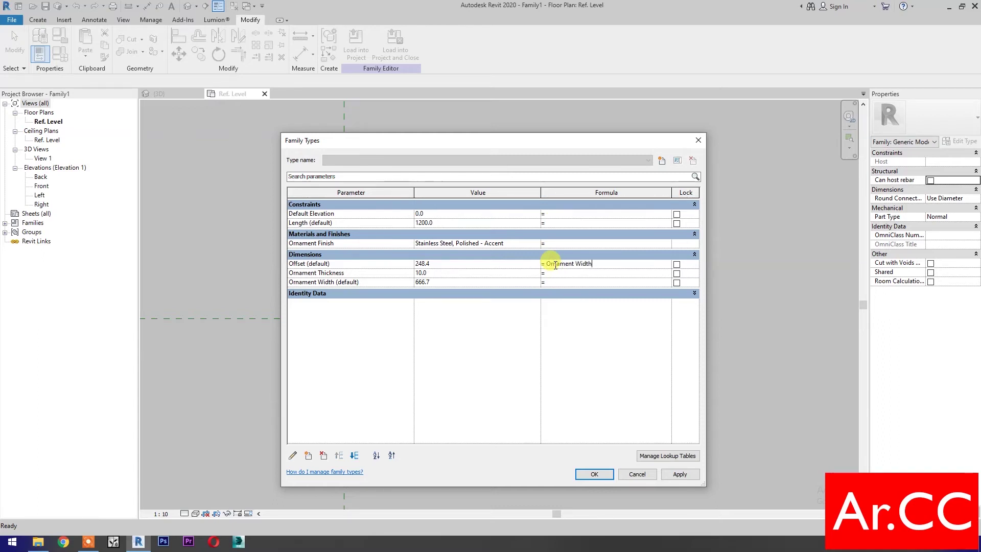
{"action": "type", "text": "/2"}
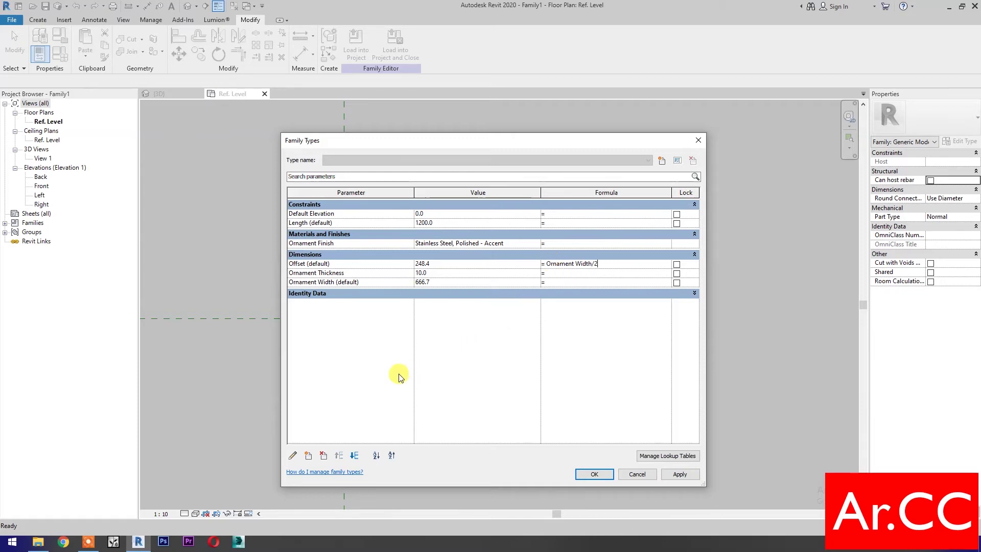
Add a family instance parameter named Quantity of type Integer, grouped under Other
{"action": "left_click", "coordinate": [308, 455]}
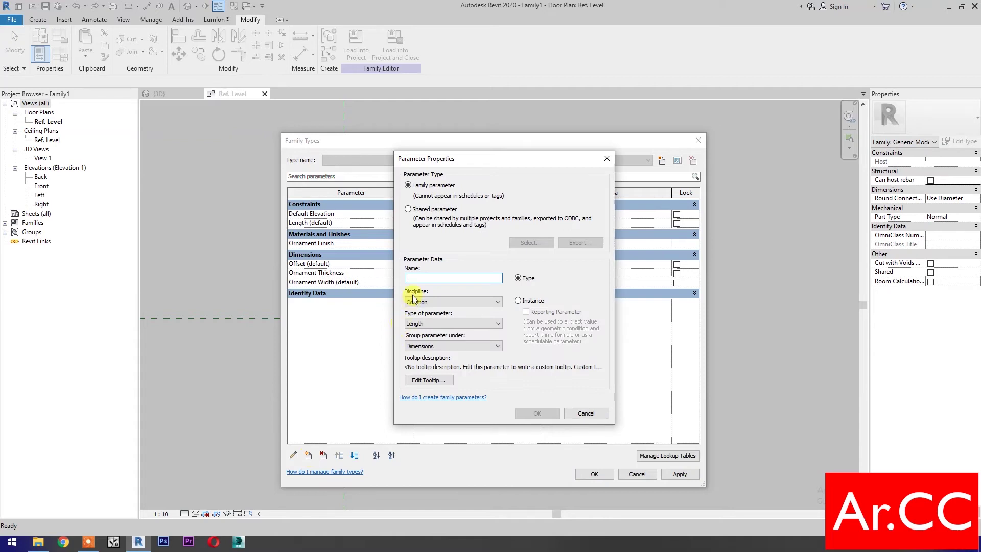
{"action": "type", "text": "Quantity"}
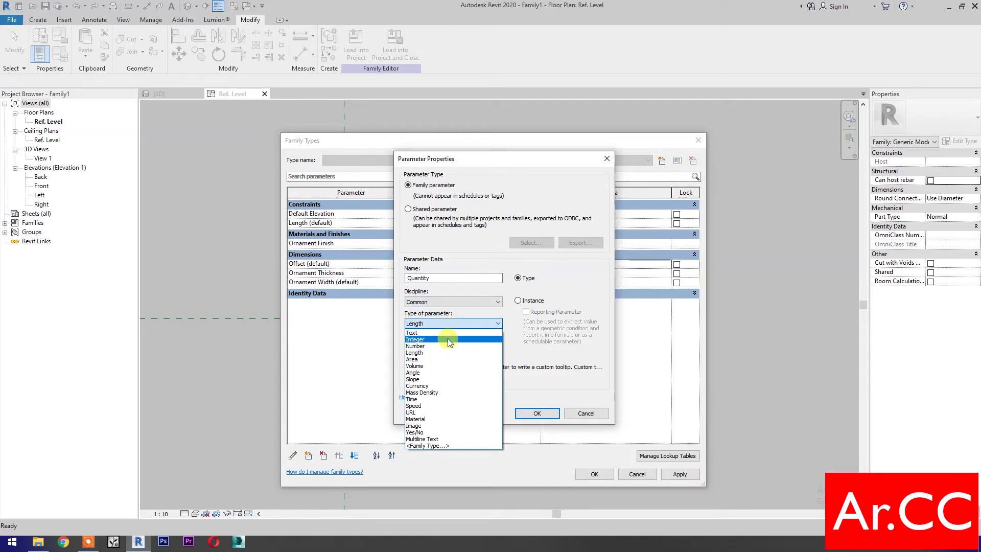
{"action": "left_click", "coordinate": [447, 340]}
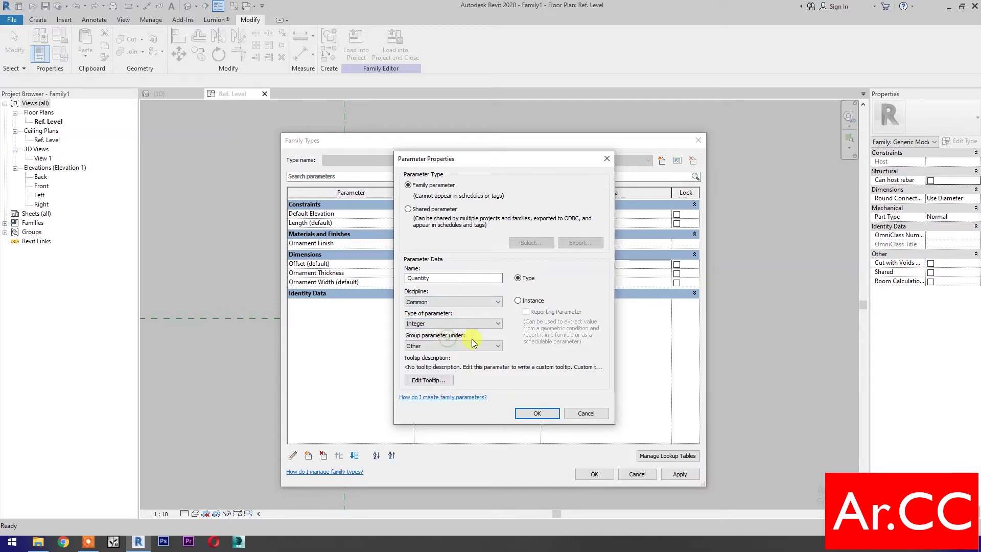
{"action": "left_click", "coordinate": [518, 300]}
{"action": "left_click", "coordinate": [529, 408]}
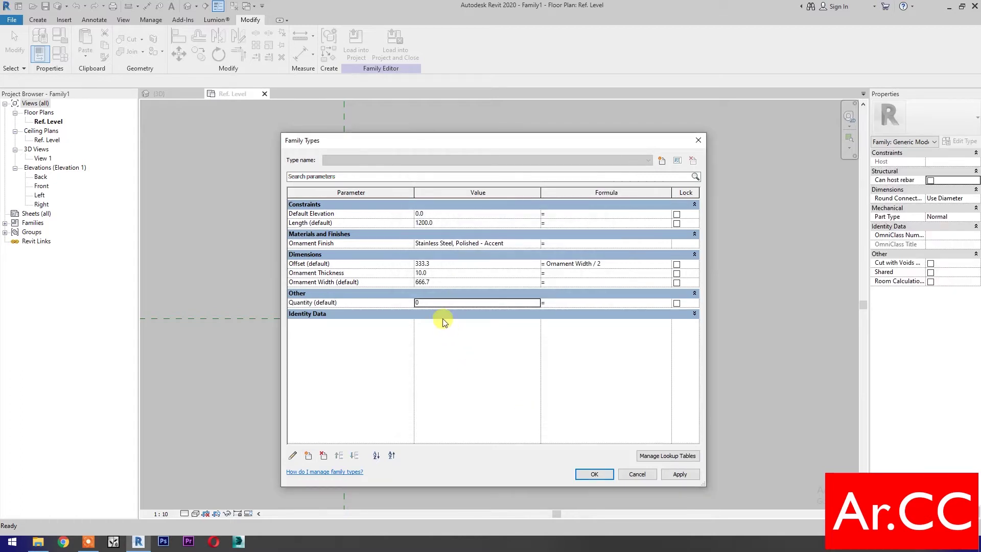
Set Quantity to 4 and the Ornament Width formula to Length/Quantity, and apply both changes
{"action": "left_click", "coordinate": [440, 304]}
{"action": "type", "text": "4"}
{"action": "left_click", "coordinate": [560, 283]}
{"action": "type", "text": "L"}
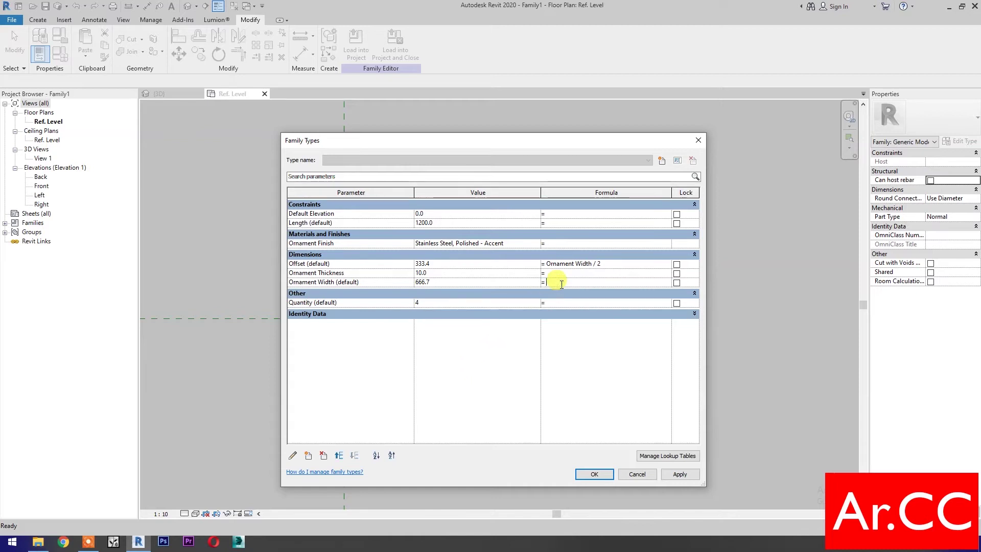
{"action": "type", "text": "en"}
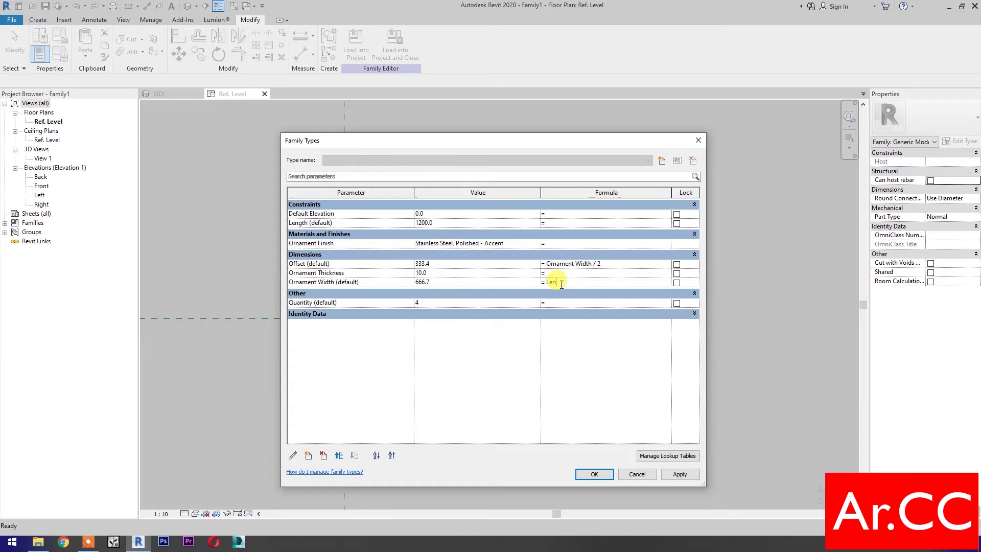
{"action": "type", "text": "gth/Quantity"}
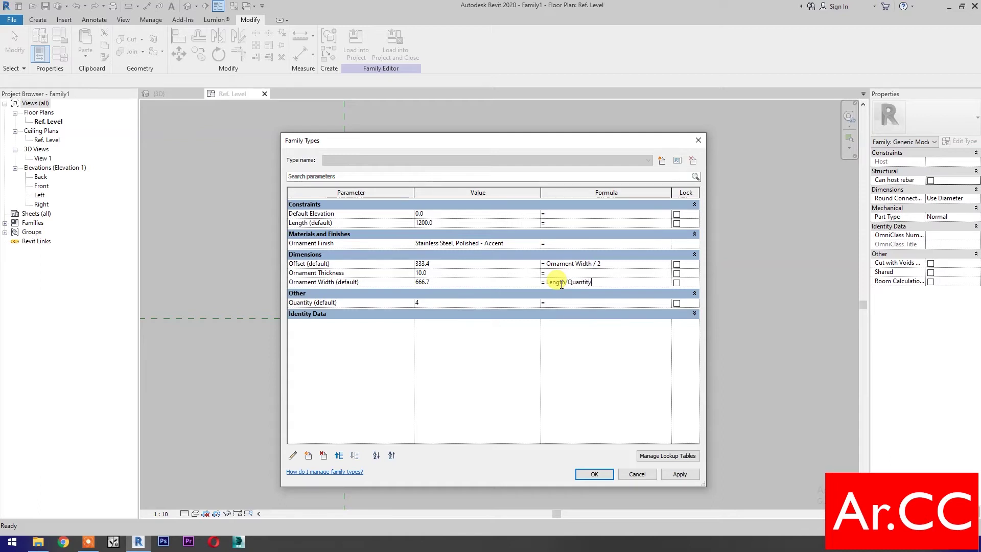
{"action": "left_click", "coordinate": [678, 473]}
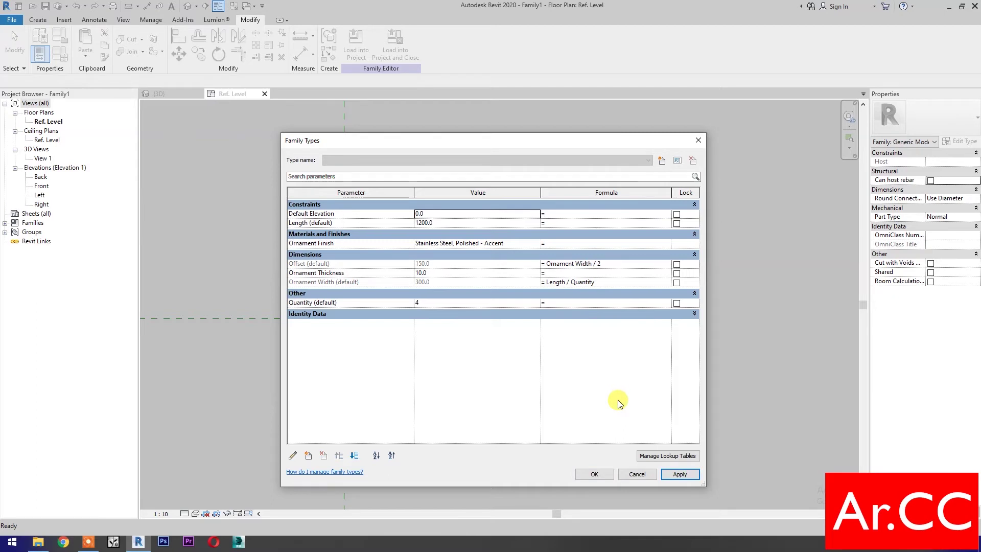
Add a family type parameter named Ornament Style that holds a Generic Models family type, grouped under Other
{"action": "left_click", "coordinate": [308, 456]}
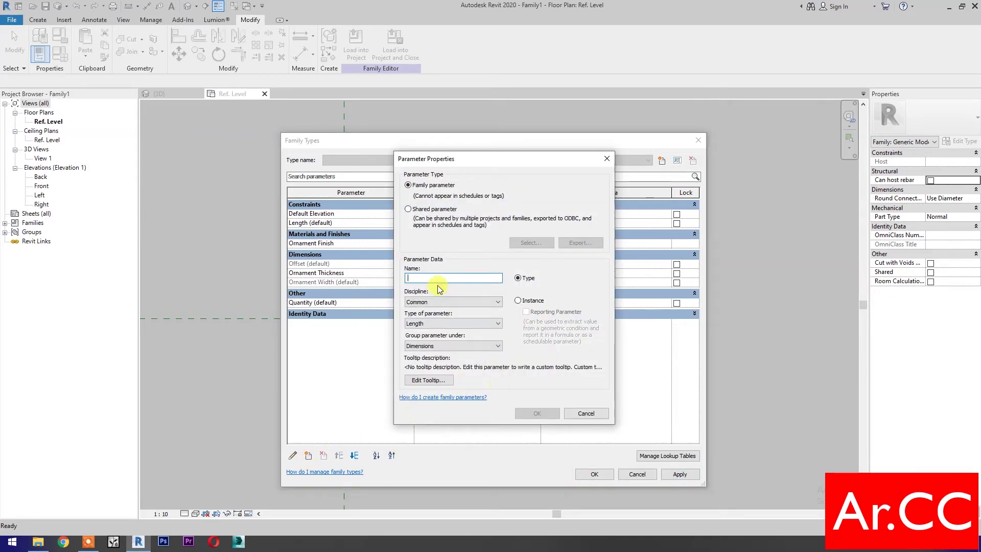
{"action": "type", "text": "Ornament Style"}
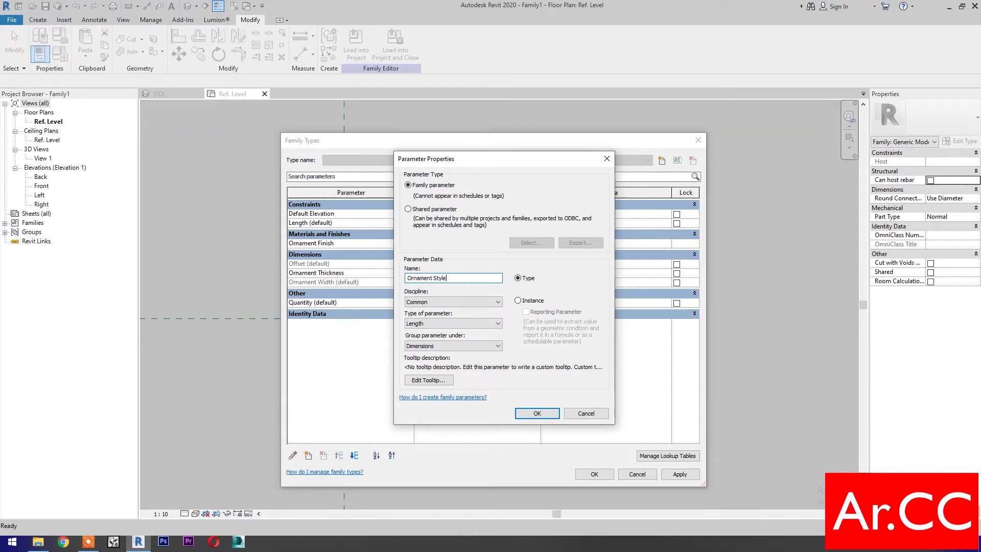
{"action": "left_click", "coordinate": [445, 323]}
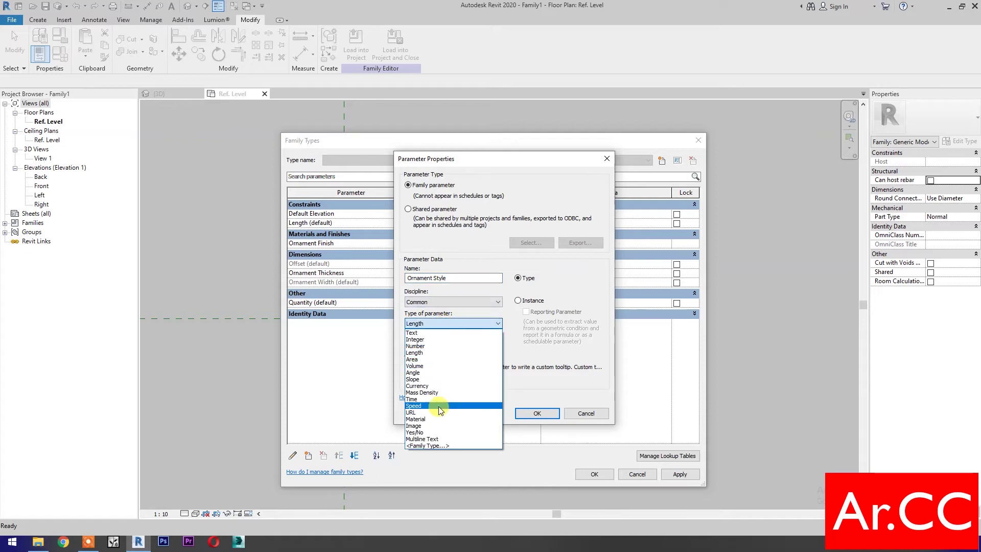
{"action": "left_click", "coordinate": [432, 445]}
{"action": "scroll", "coordinate": [503, 314], "scroll_direction": "down", "scroll_amount": 20}
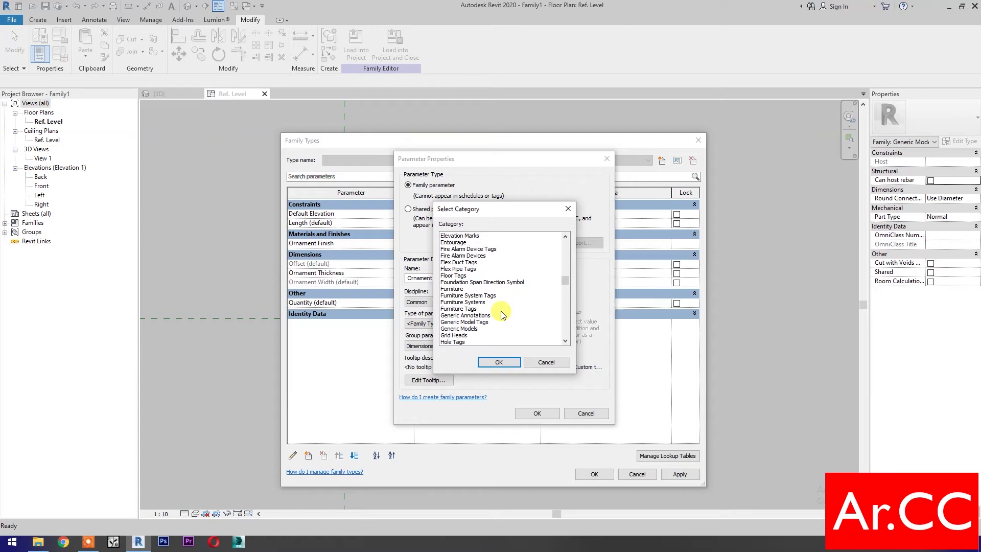
{"action": "left_click", "coordinate": [462, 328]}
{"action": "left_click", "coordinate": [498, 362]}
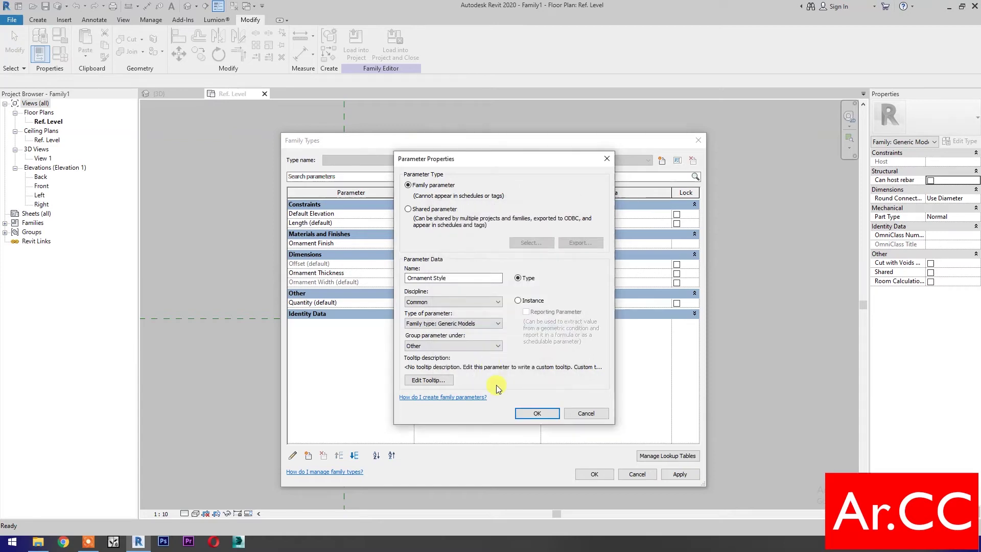
{"action": "left_click", "coordinate": [526, 416]}
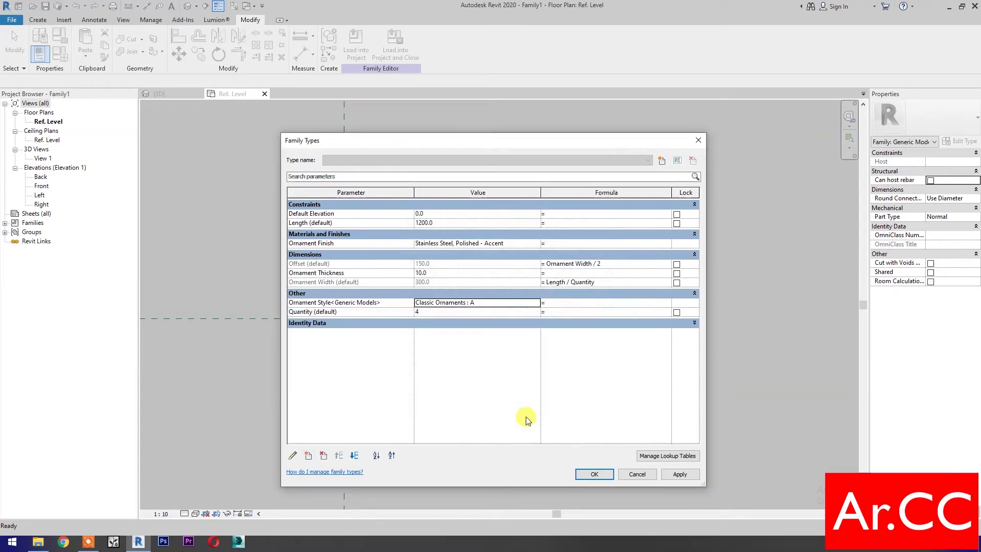
Set Ornament Style to Classic Ornaments : 3 and accept the family type settings
{"action": "left_click", "coordinate": [538, 303]}
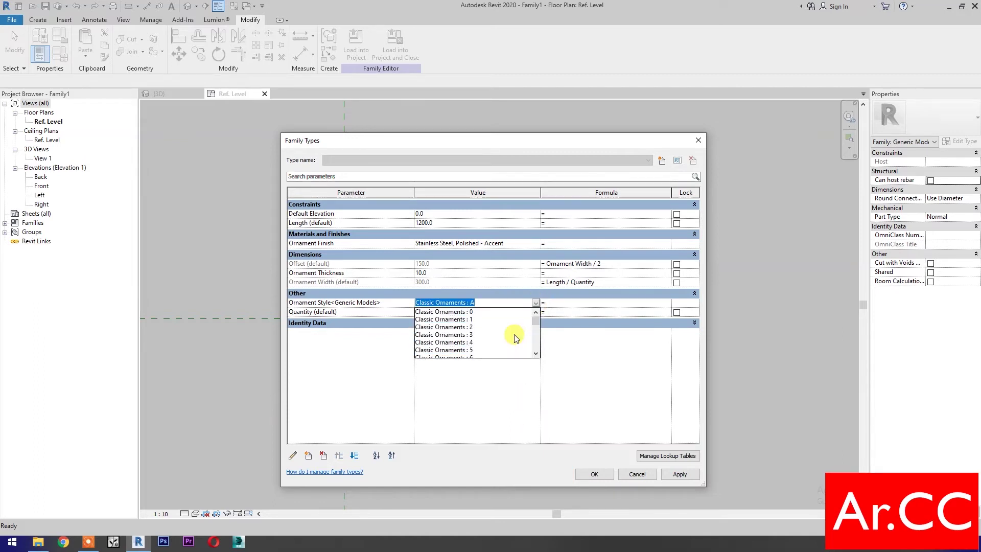
{"action": "left_click", "coordinate": [485, 335]}
{"action": "left_click", "coordinate": [677, 475]}
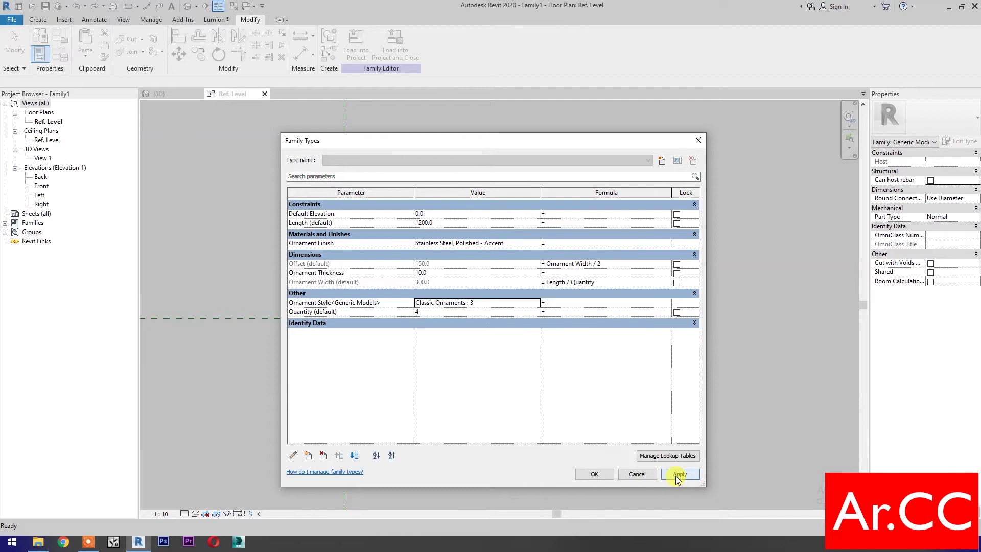
{"action": "left_click", "coordinate": [593, 474]}
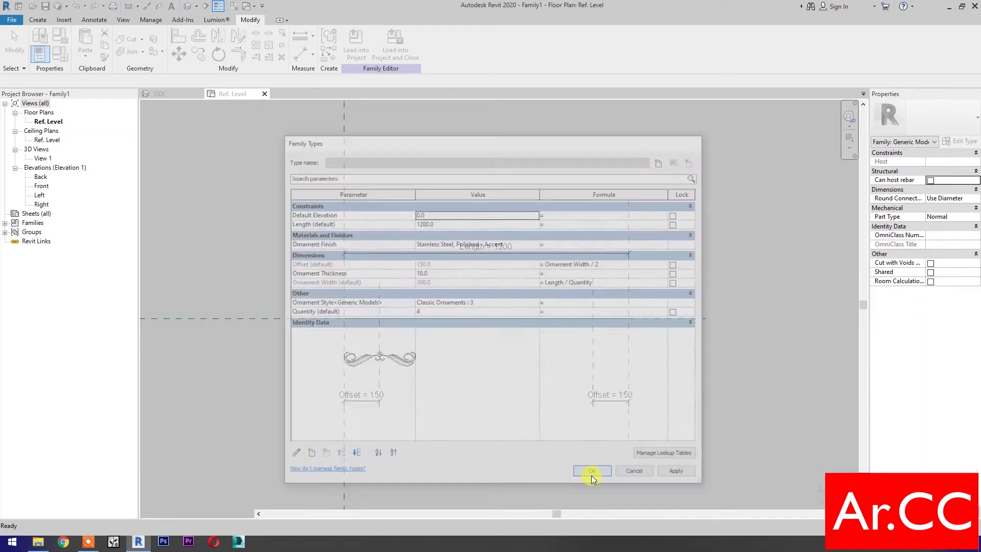
Label the nested ornament in the plan with the Ornament Style parameter
{"action": "left_click", "coordinate": [411, 362]}
{"action": "left_click", "coordinate": [968, 290]}
{"action": "left_click", "coordinate": [969, 290]}
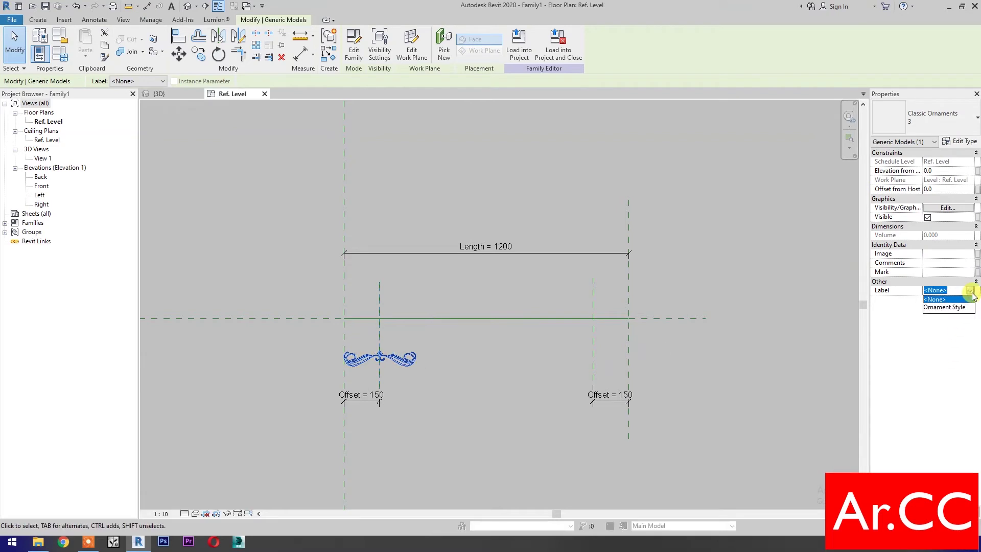
{"action": "left_click", "coordinate": [944, 307]}
{"action": "left_click", "coordinate": [528, 447]}
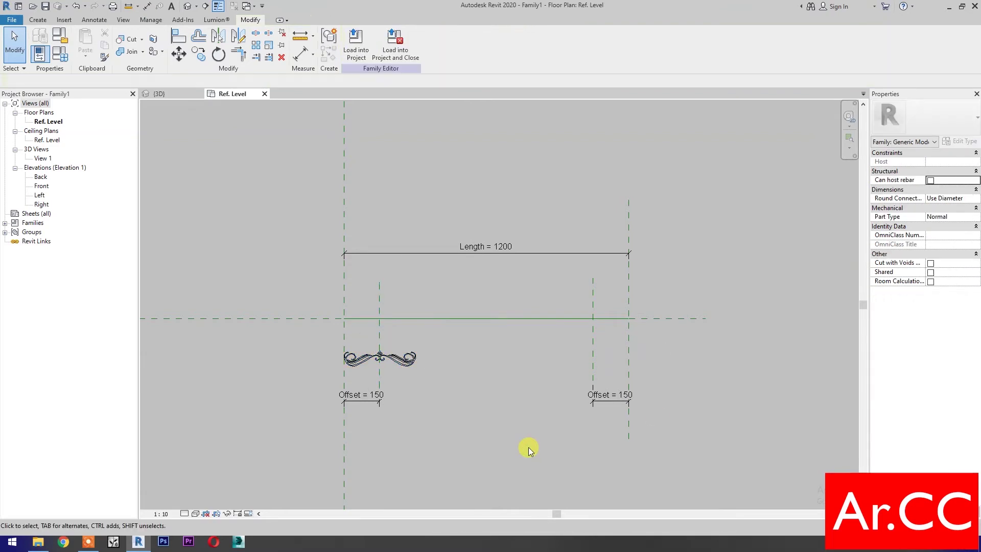
Array the ornament as 4 grouped and associated items, with the last one placed at the far Offset reference plane
{"action": "left_click", "coordinate": [411, 358]}
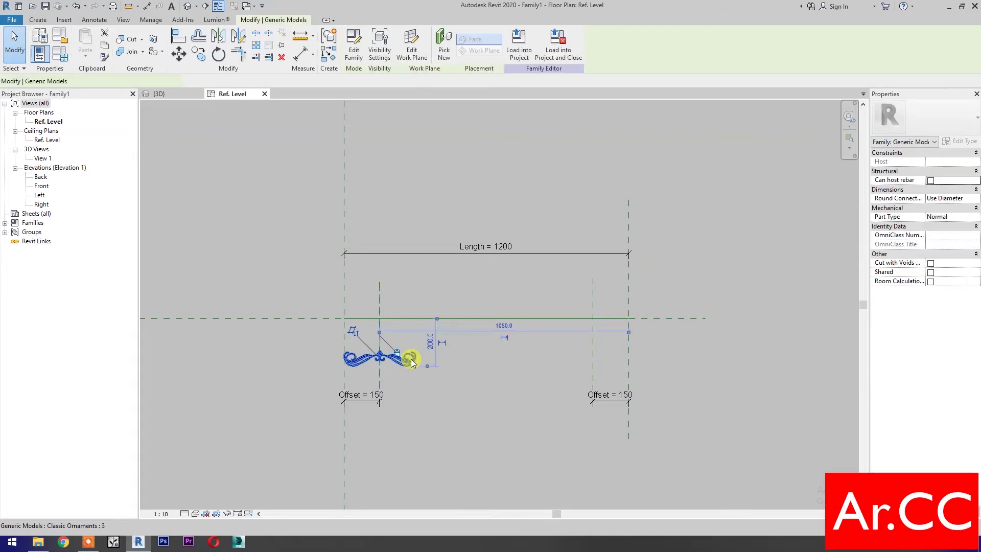
{"action": "left_click", "coordinate": [256, 50]}
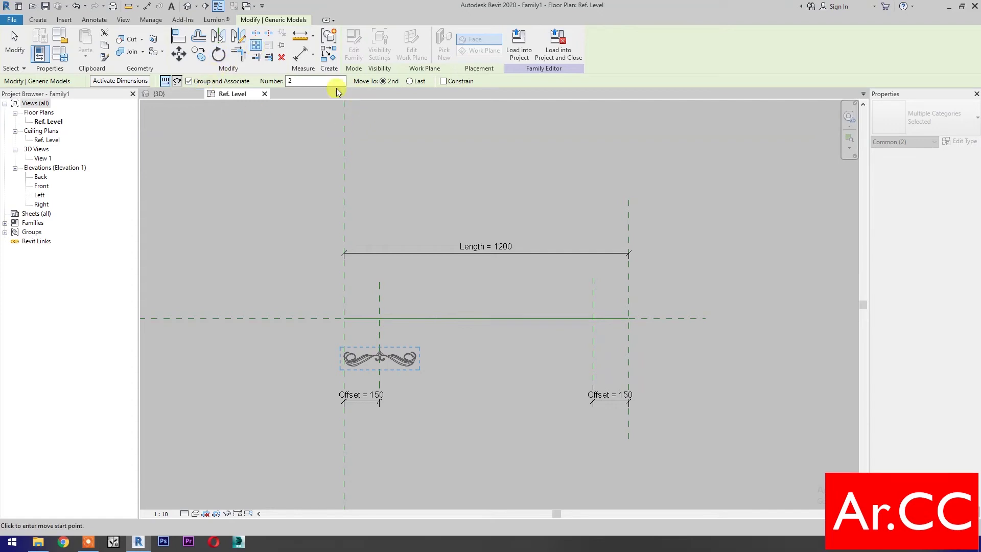
{"action": "double_click", "coordinate": [324, 82]}
{"action": "type", "text": "4"}
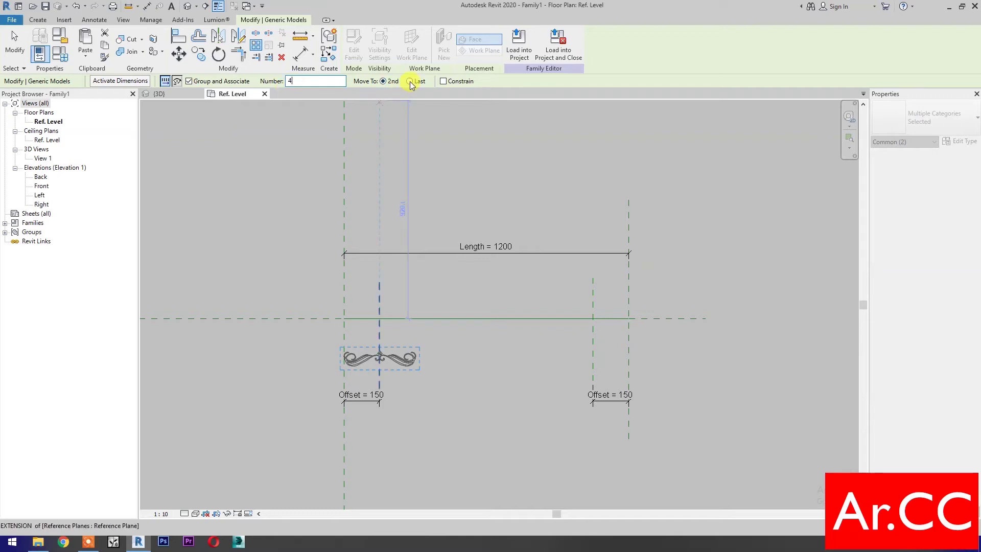
{"action": "left_click", "coordinate": [409, 81]}
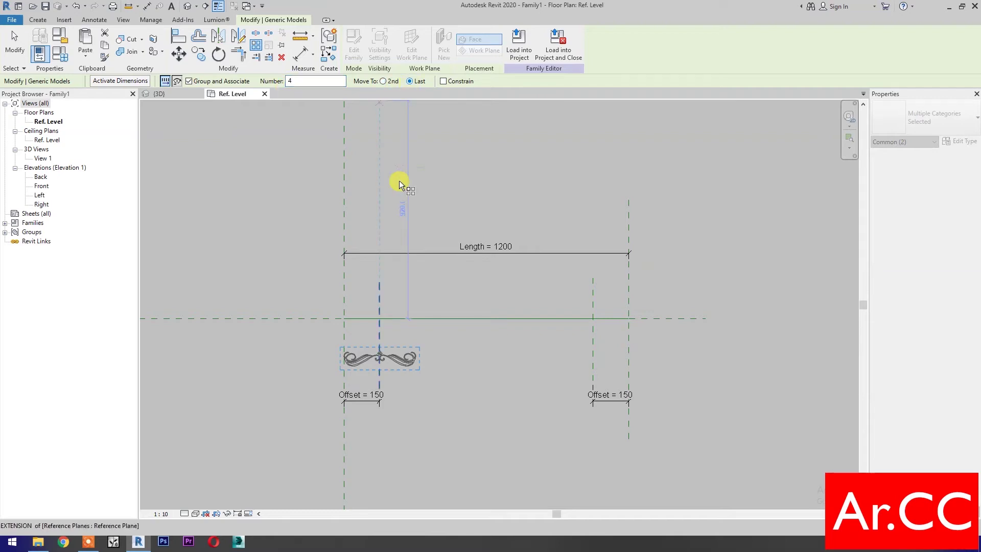
{"action": "left_click", "coordinate": [379, 290]}
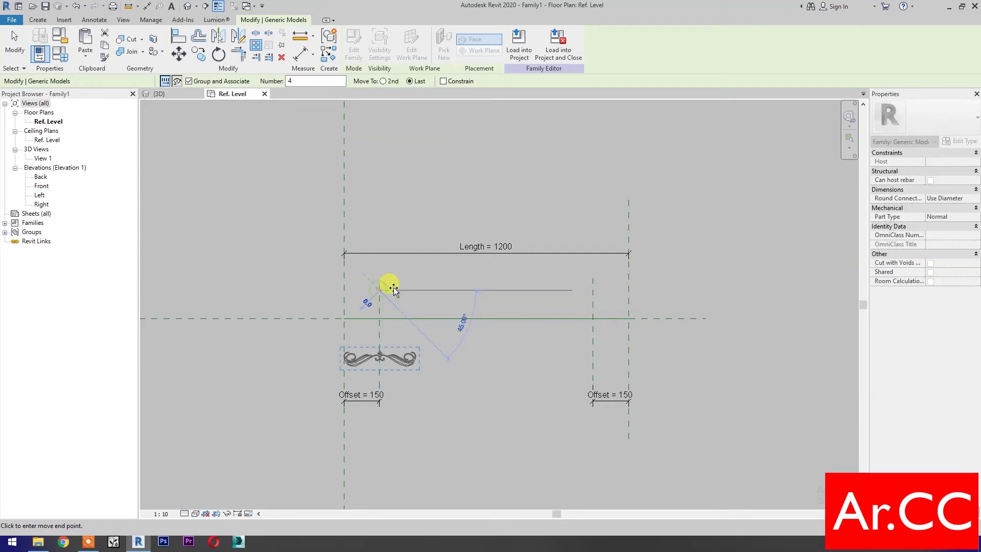
{"action": "left_click", "coordinate": [592, 289]}
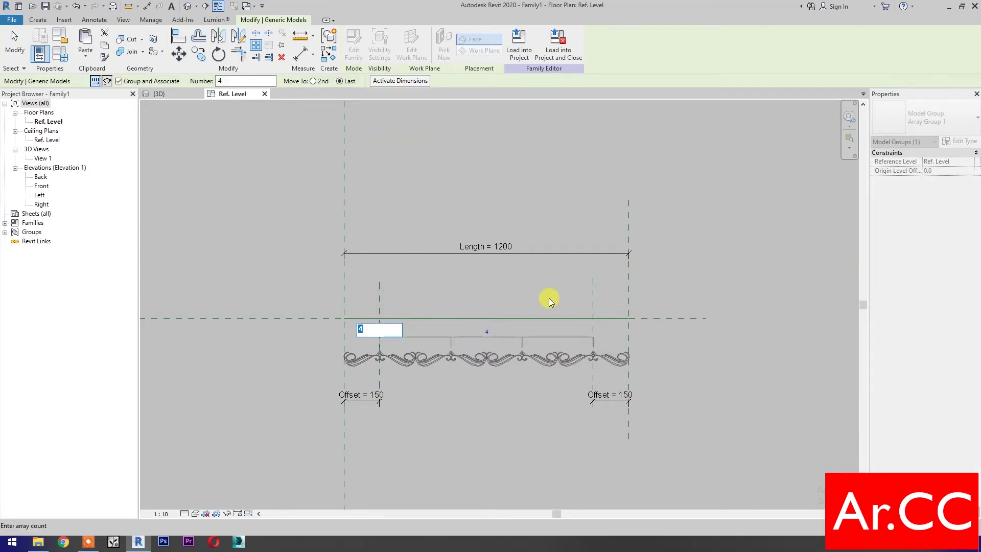
{"action": "key", "text": "Return"}
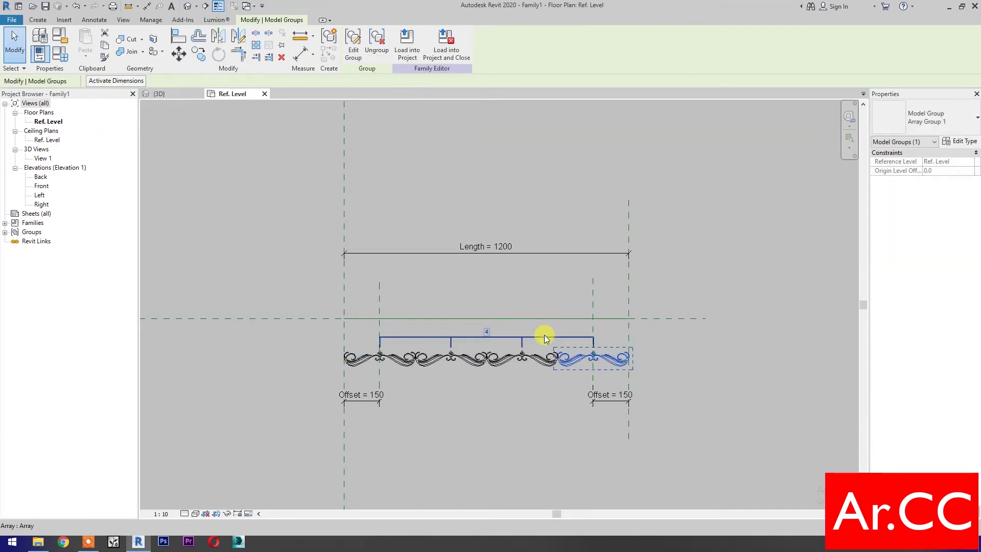
Label the ornament array's item count with the Quantity parameter
{"action": "left_click", "coordinate": [544, 335]}
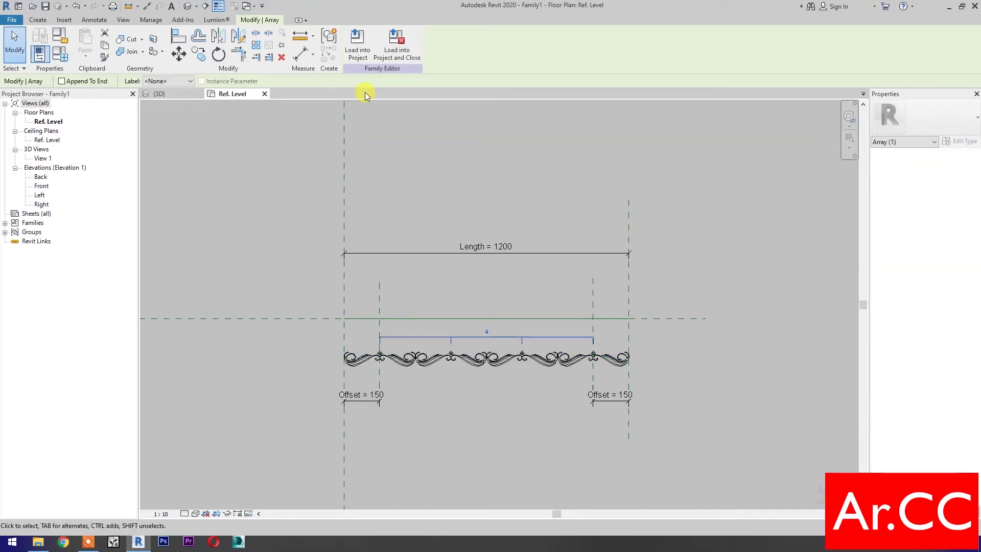
{"action": "left_click", "coordinate": [191, 82]}
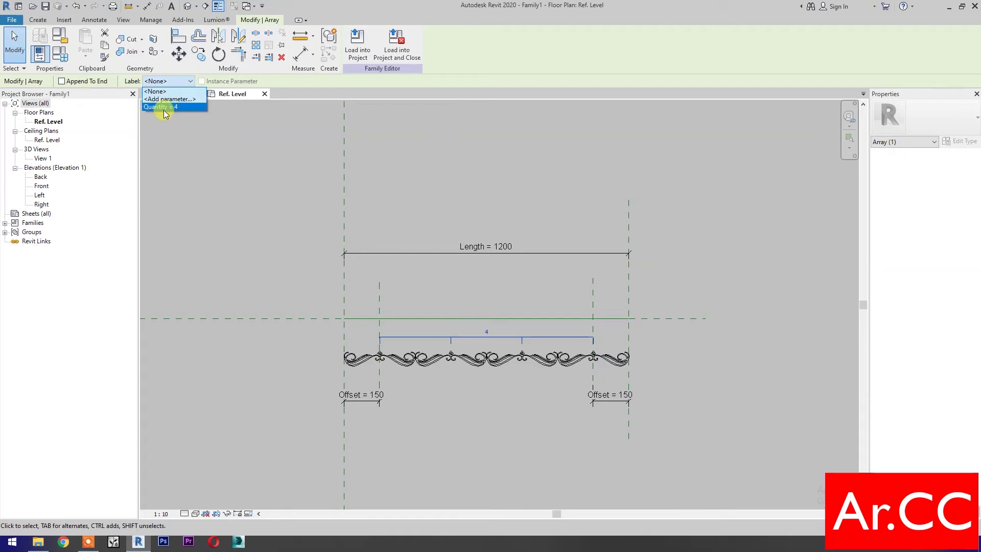
{"action": "left_click", "coordinate": [163, 107]}
{"action": "left_click", "coordinate": [256, 234]}
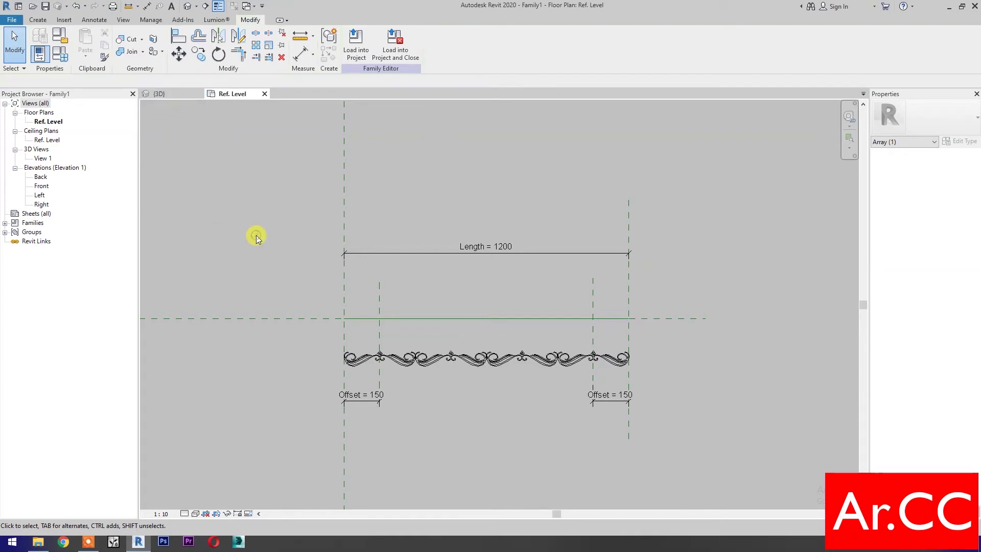
Align the last arrayed ornament's centre to the far Offset reference plane and lock the alignment
{"action": "scroll", "coordinate": [448, 345], "scroll_direction": "up", "scroll_amount": 1}
{"action": "key", "text": "l"}
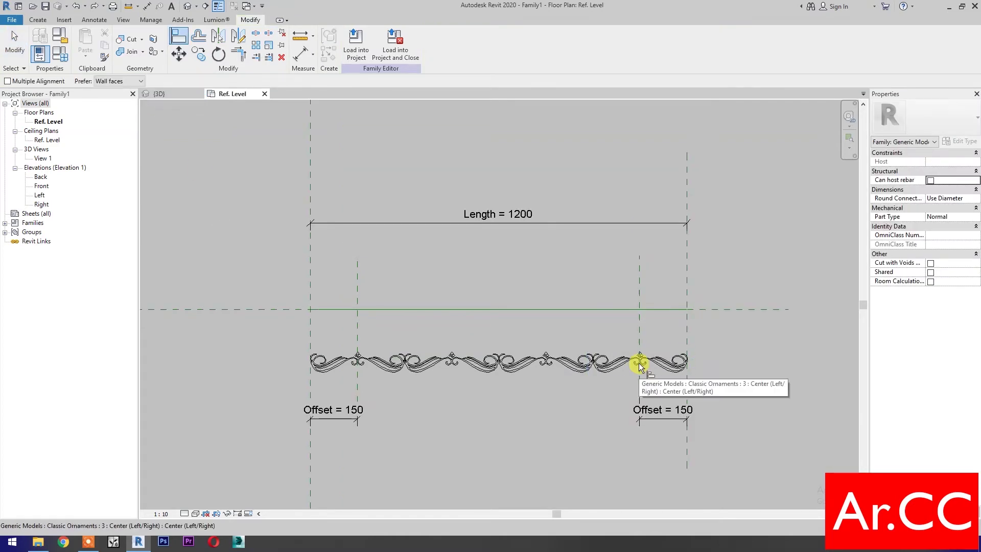
{"action": "left_click", "coordinate": [637, 287]}
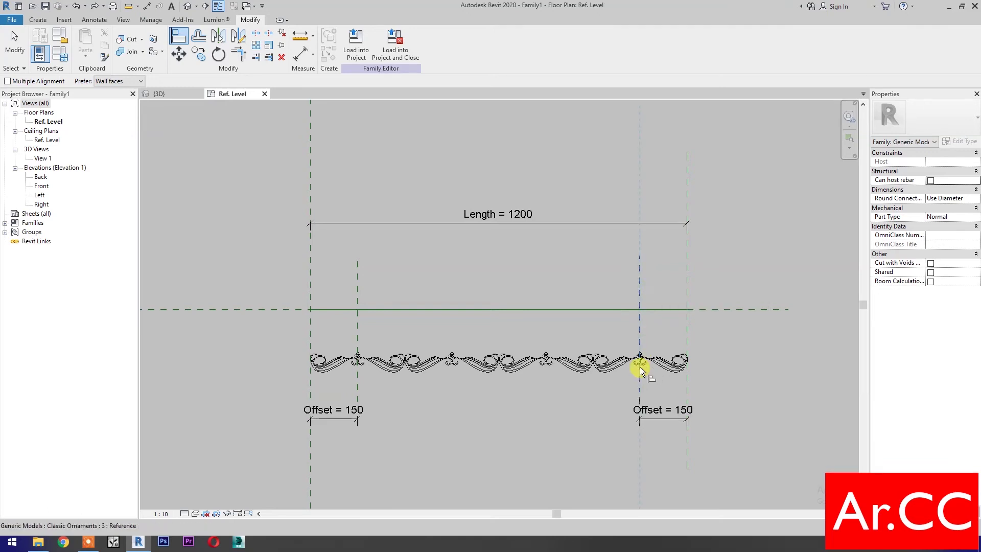
{"action": "left_click", "coordinate": [639, 362]}
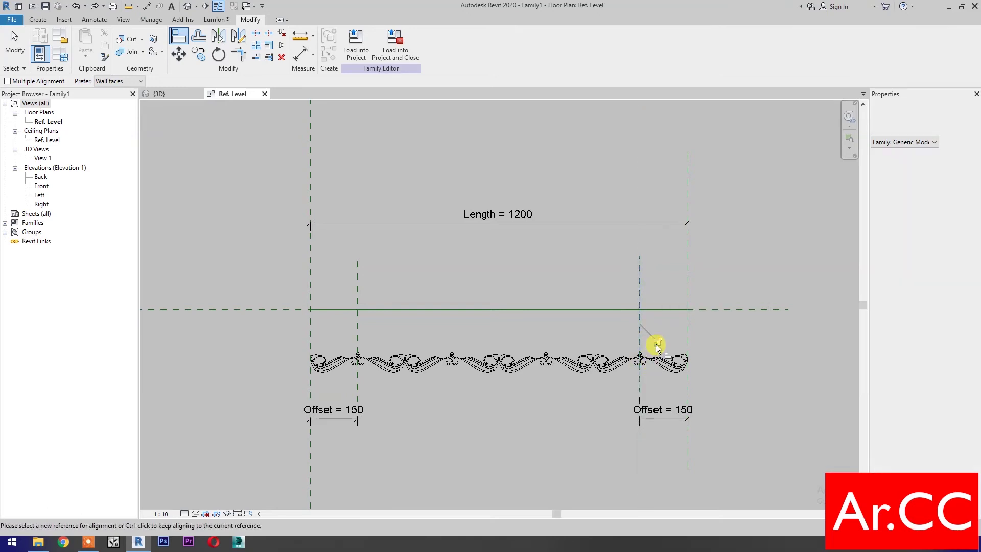
{"action": "key", "text": "Escape"}
{"action": "key", "text": "Escape"}
{"action": "scroll", "coordinate": [580, 430], "scroll_direction": "down", "scroll_amount": 2}
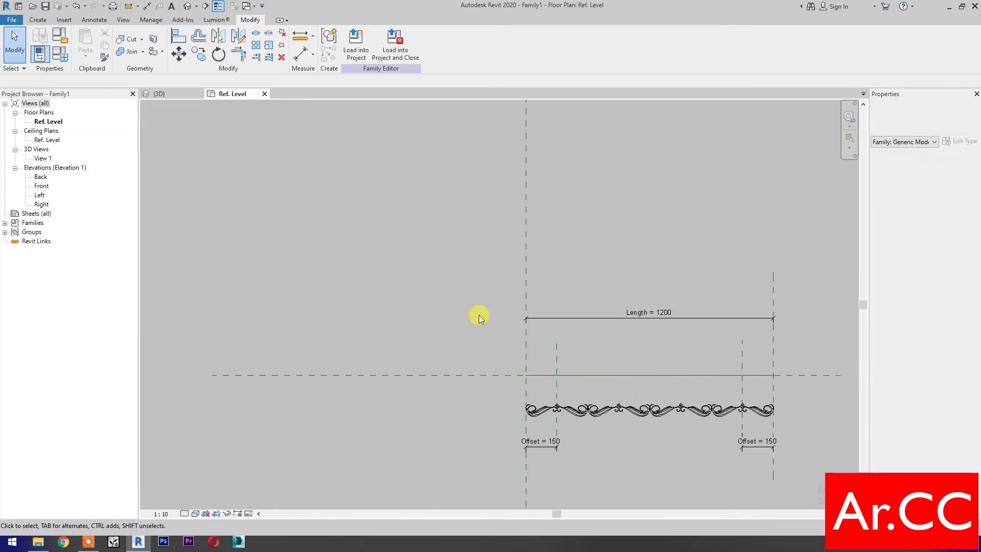
Flex the family by applying a Quantity of 6 and a Length of 1500
{"action": "left_click", "coordinate": [68, 55]}
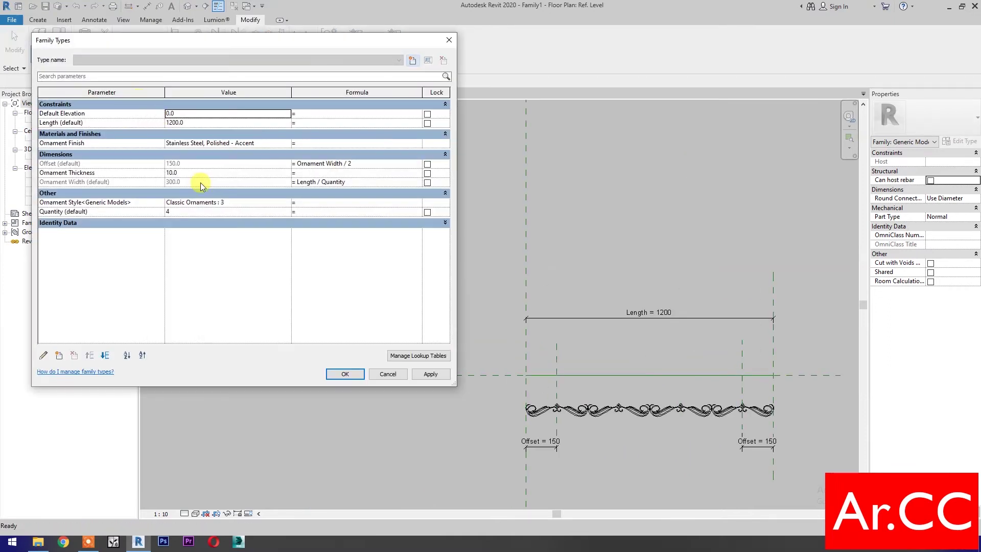
{"action": "left_click", "coordinate": [190, 212]}
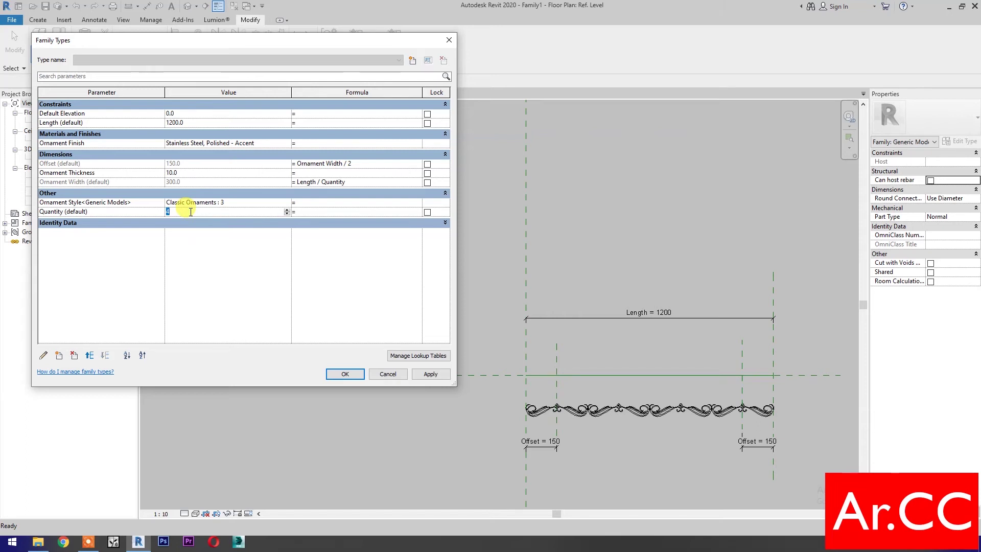
{"action": "type", "text": "6"}
{"action": "left_click", "coordinate": [428, 374]}
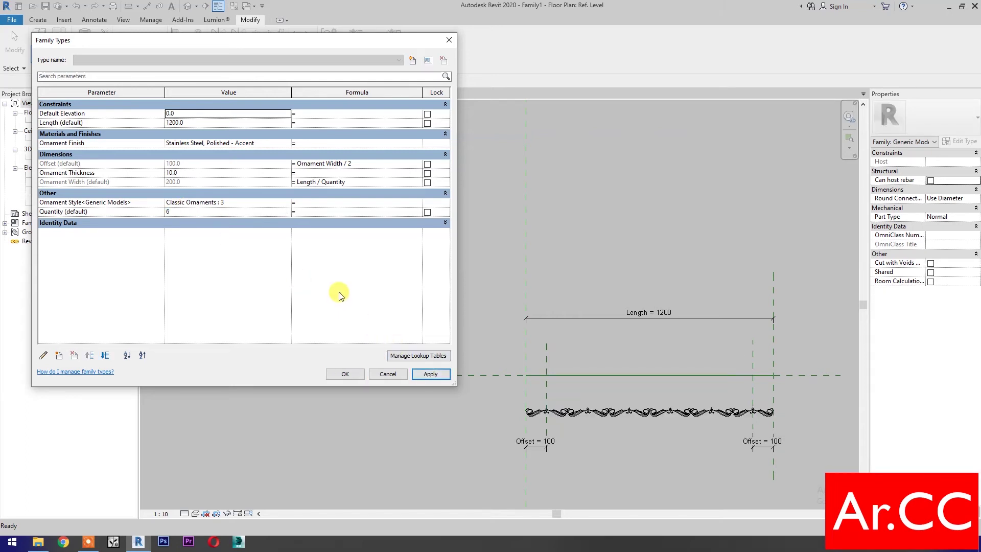
{"action": "left_click", "coordinate": [206, 124]}
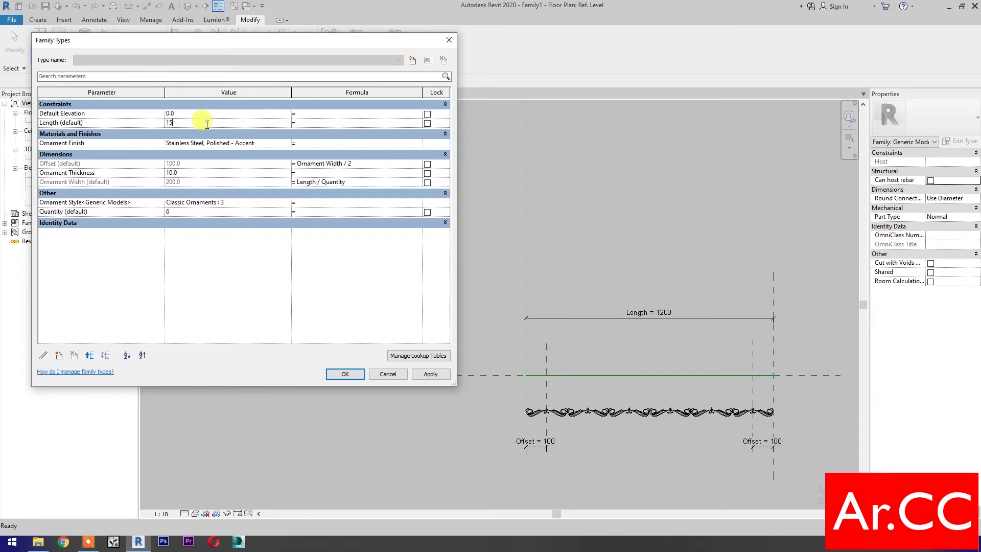
{"action": "left_click", "coordinate": [430, 374]}
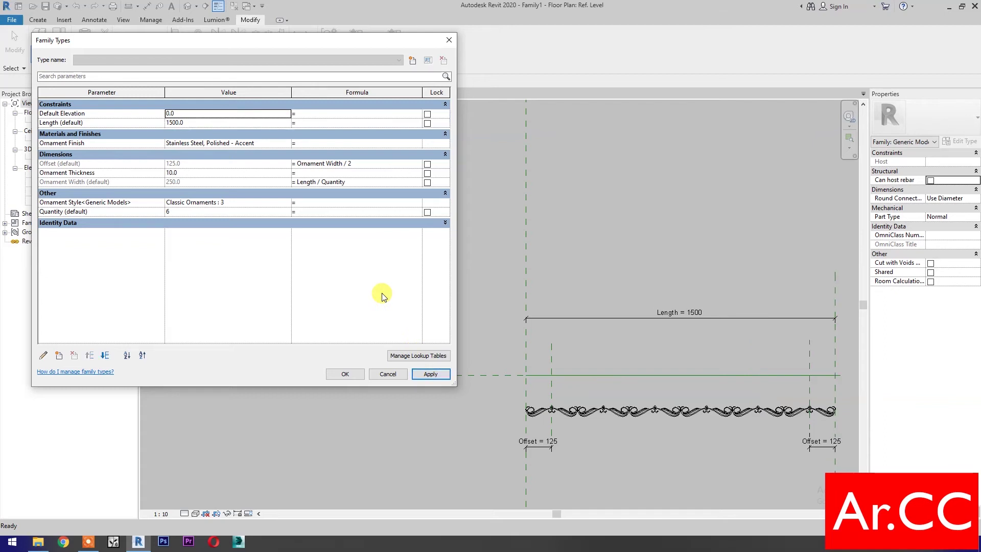
Apply a Quantity of 4 and create a family type named Style 3 from the current values
{"action": "left_click", "coordinate": [219, 214]}
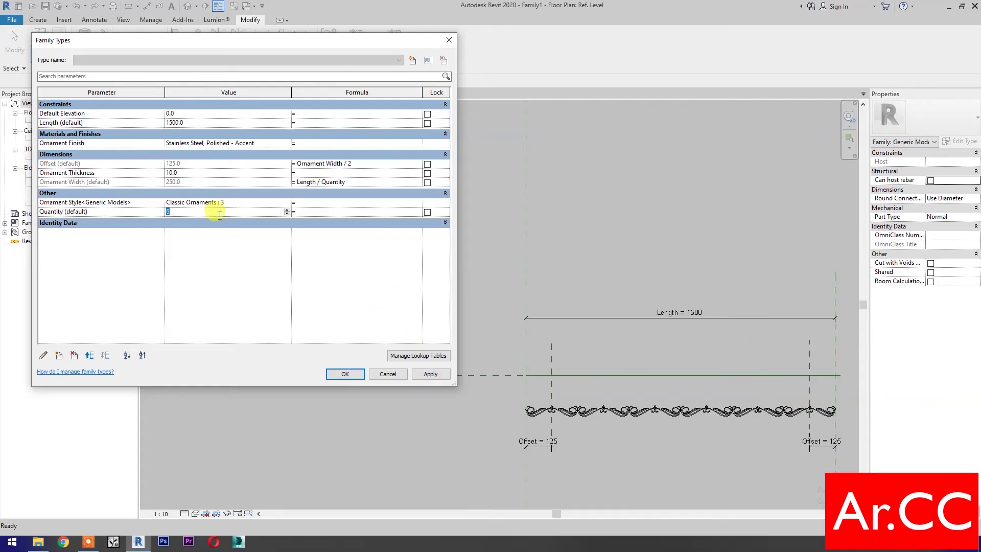
{"action": "left_click", "coordinate": [414, 375]}
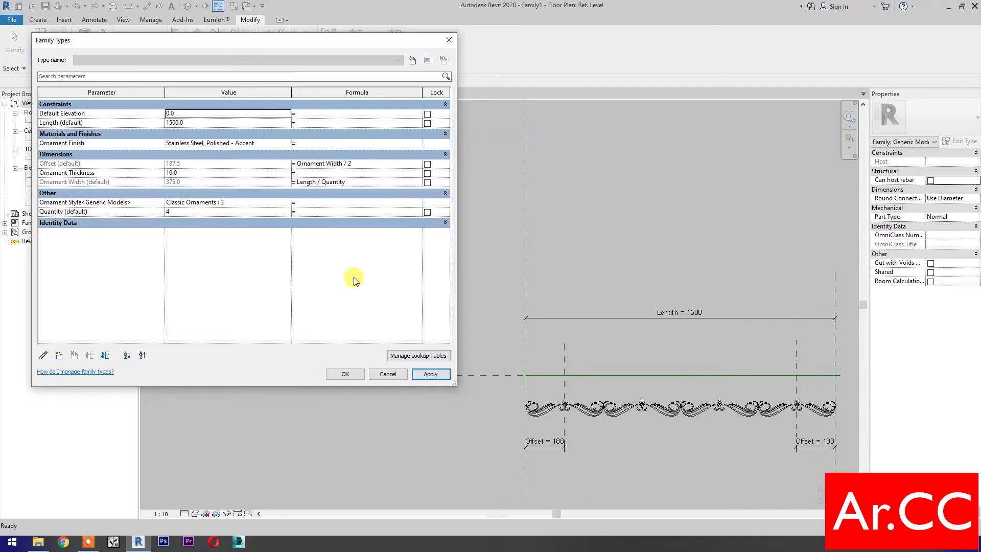
{"action": "left_click", "coordinate": [412, 61]}
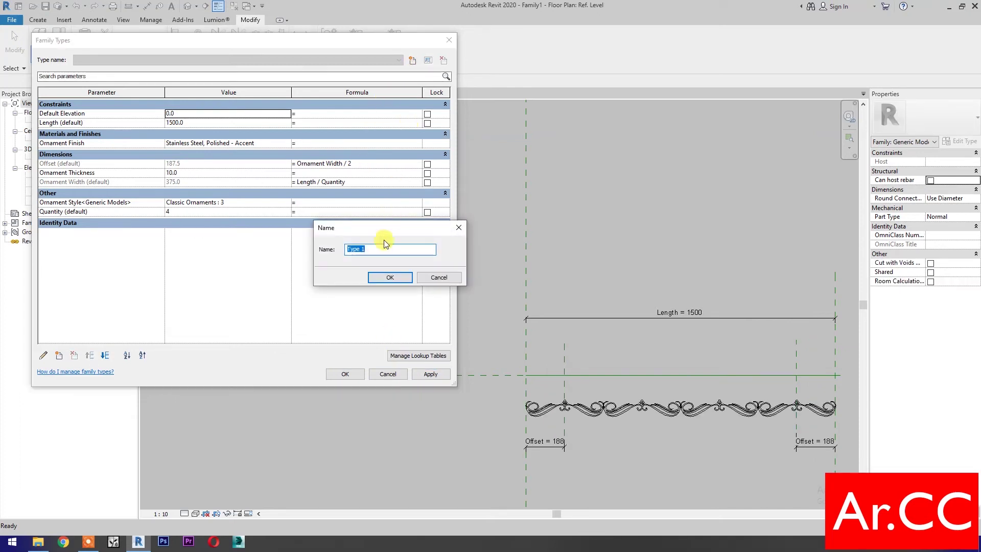
{"action": "type", "text": "Styl"}
{"action": "left_click", "coordinate": [390, 276]}
{"action": "left_click", "coordinate": [427, 375]}
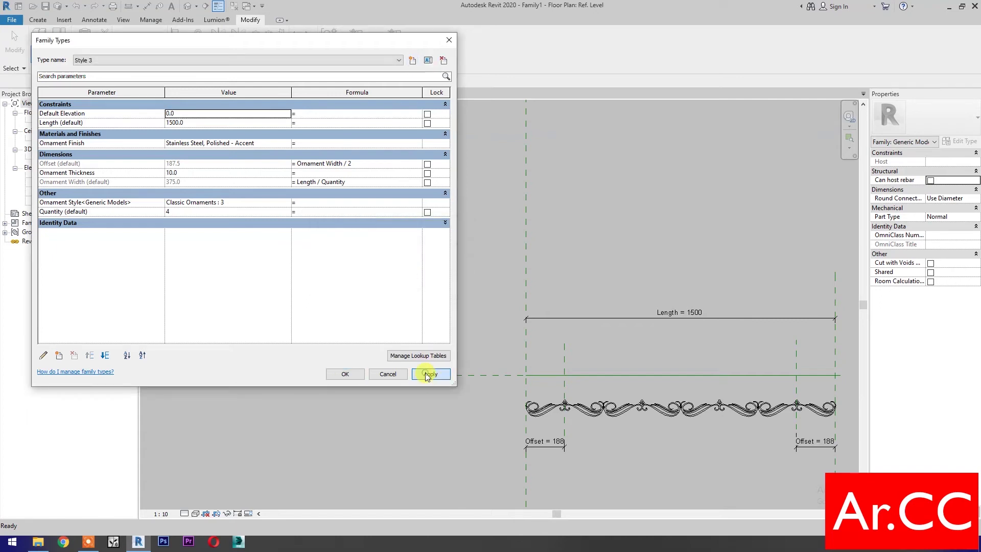
Create a family type named Style 5 with its Ornament Style set to Classic Ornaments : 5
{"action": "left_click", "coordinate": [412, 61]}
{"action": "type", "text": "Style 5"}
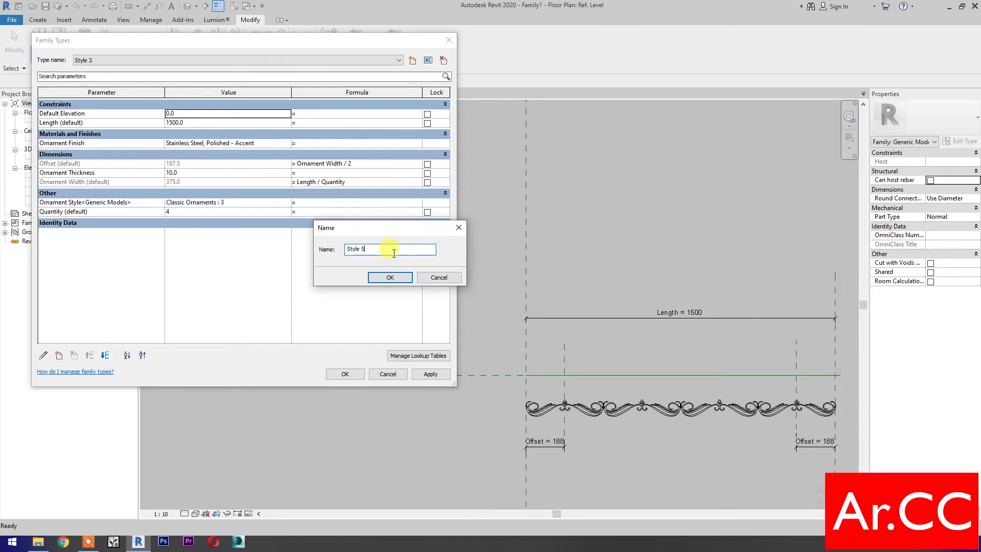
{"action": "left_click", "coordinate": [389, 277]}
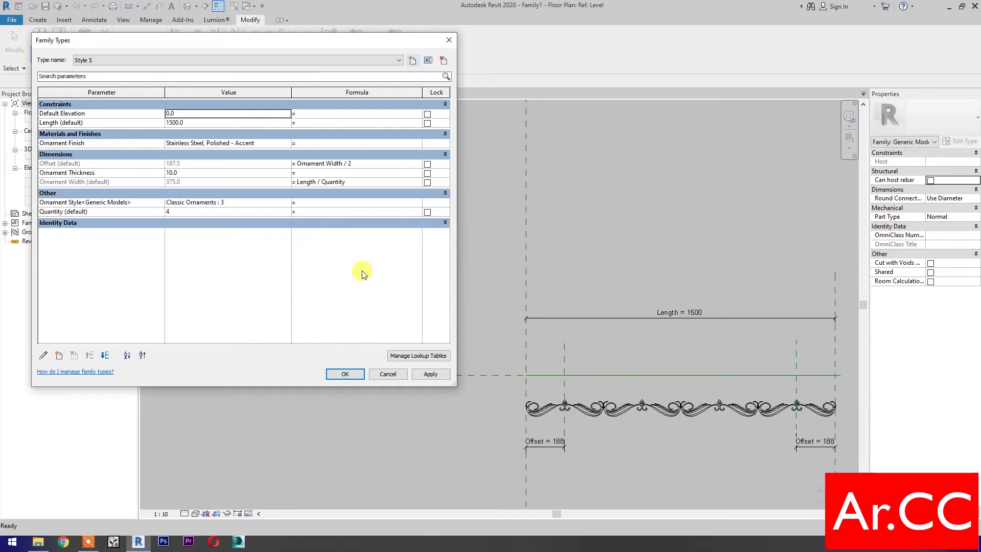
{"action": "left_click", "coordinate": [285, 203]}
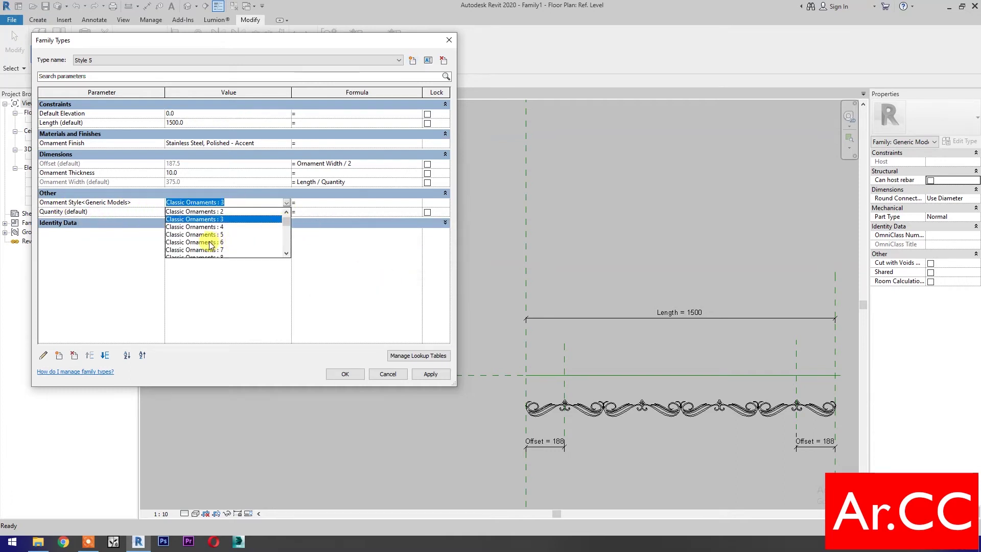
{"action": "left_click", "coordinate": [223, 236]}
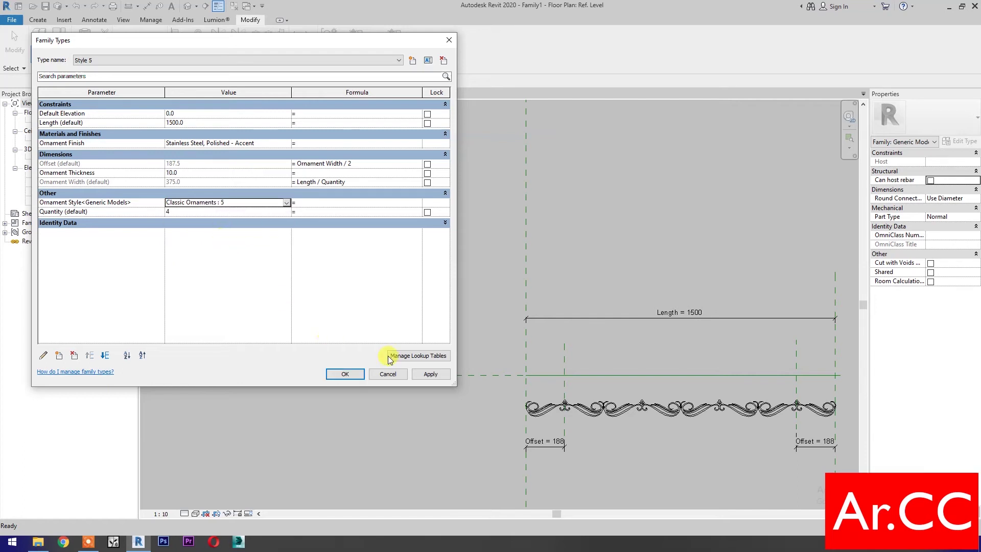
{"action": "left_click", "coordinate": [428, 373]}
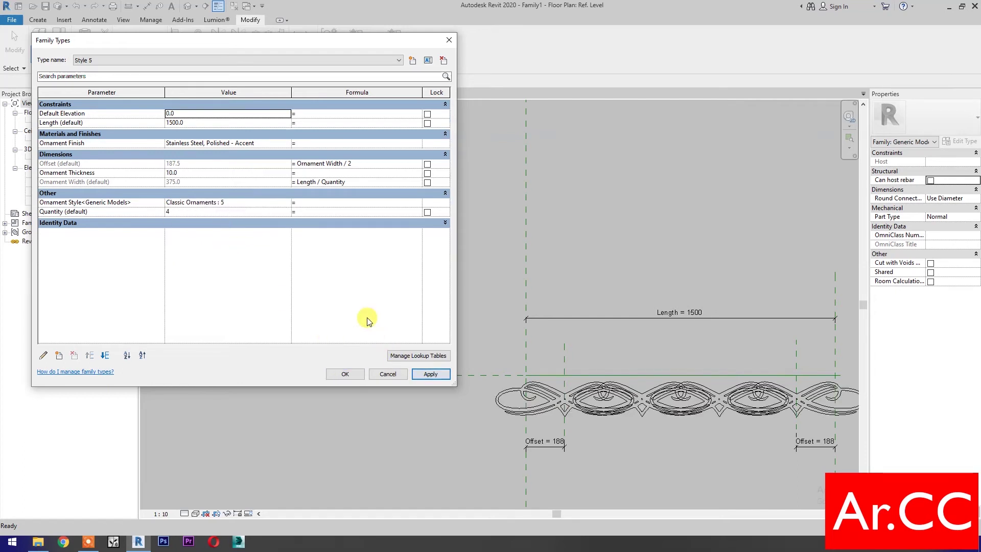
{"action": "left_click", "coordinate": [345, 373]}
Edit the first ornament's array group and associate the type 5 ornament's Finish with the Ornament Finish parameter
{"action": "middle_click_drag", "start_coordinate": [668, 460], "coordinate": [527, 427]}
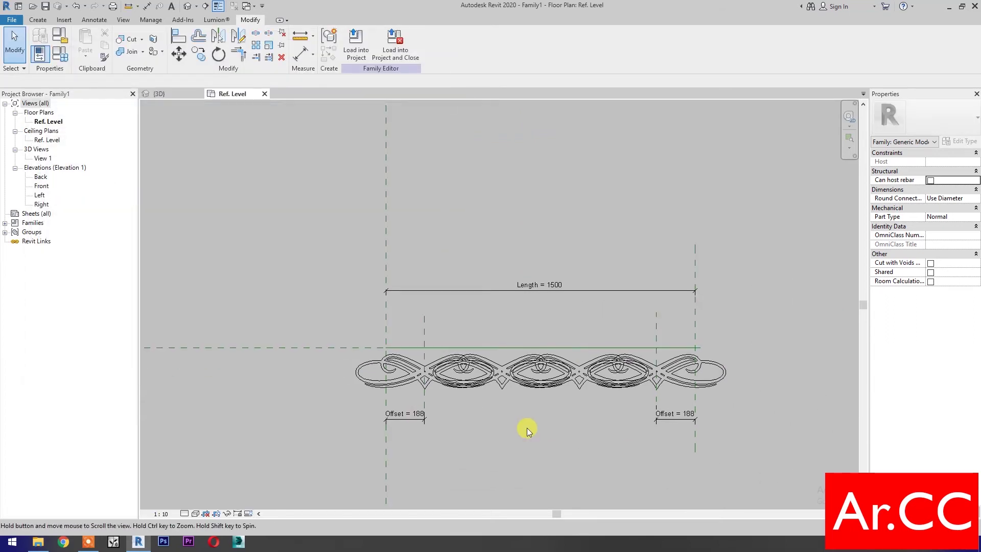
{"action": "scroll", "coordinate": [368, 418], "scroll_direction": "up", "scroll_amount": 3}
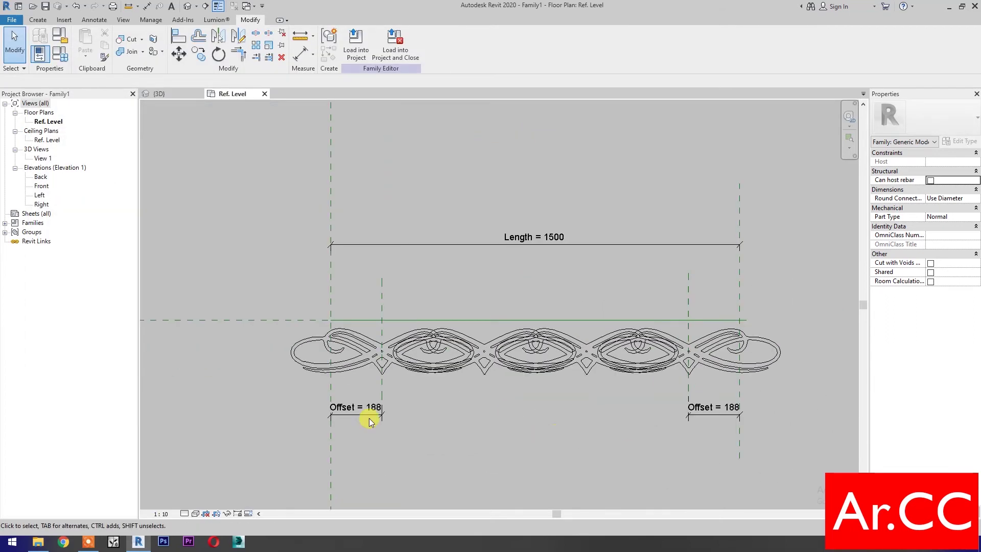
{"action": "left_click", "coordinate": [325, 367]}
{"action": "left_click", "coordinate": [357, 57]}
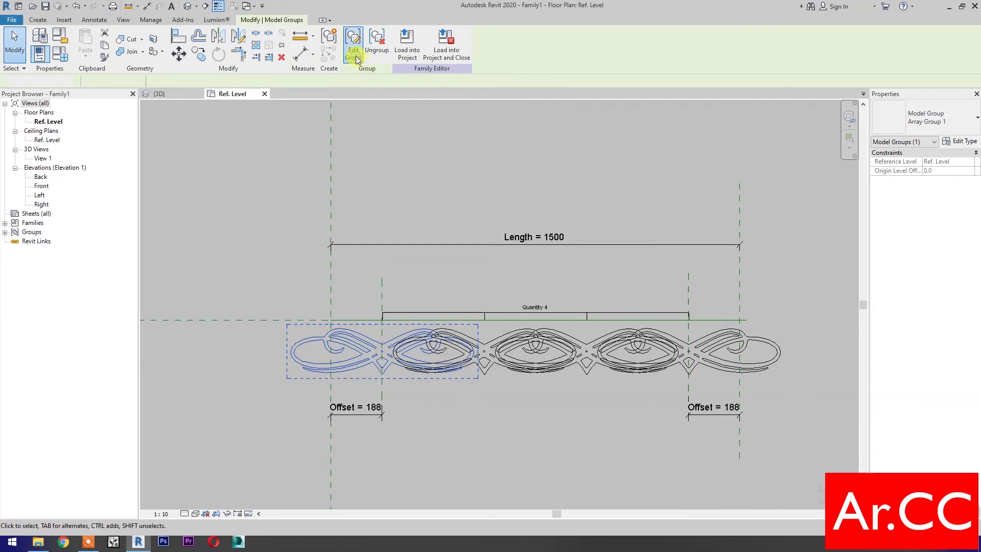
{"action": "left_click", "coordinate": [343, 351]}
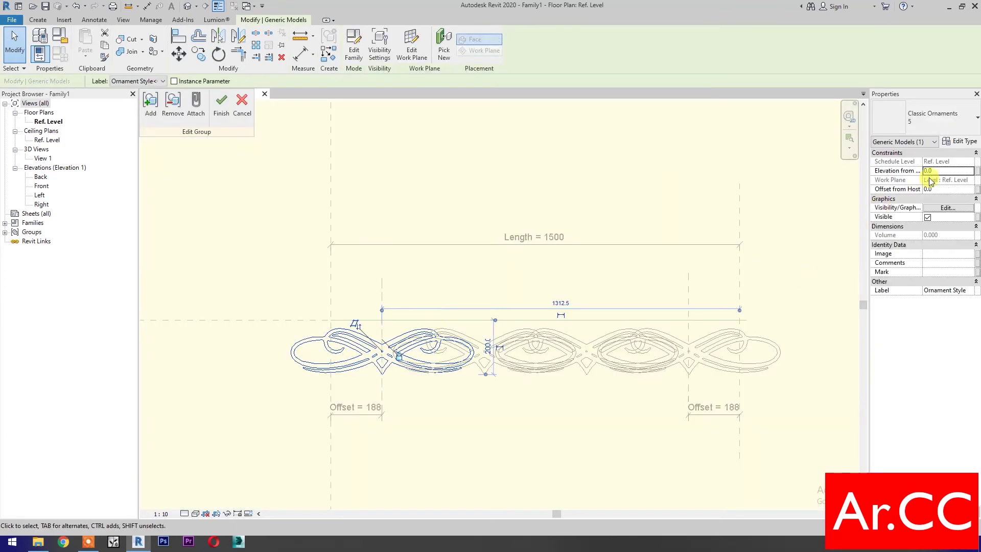
{"action": "left_click", "coordinate": [958, 142]}
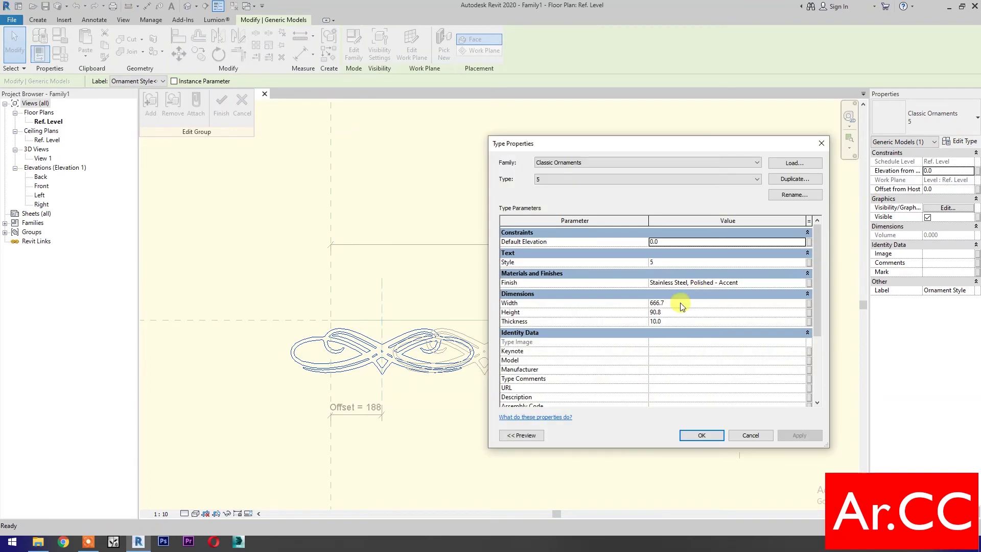
{"action": "left_click", "coordinate": [808, 284]}
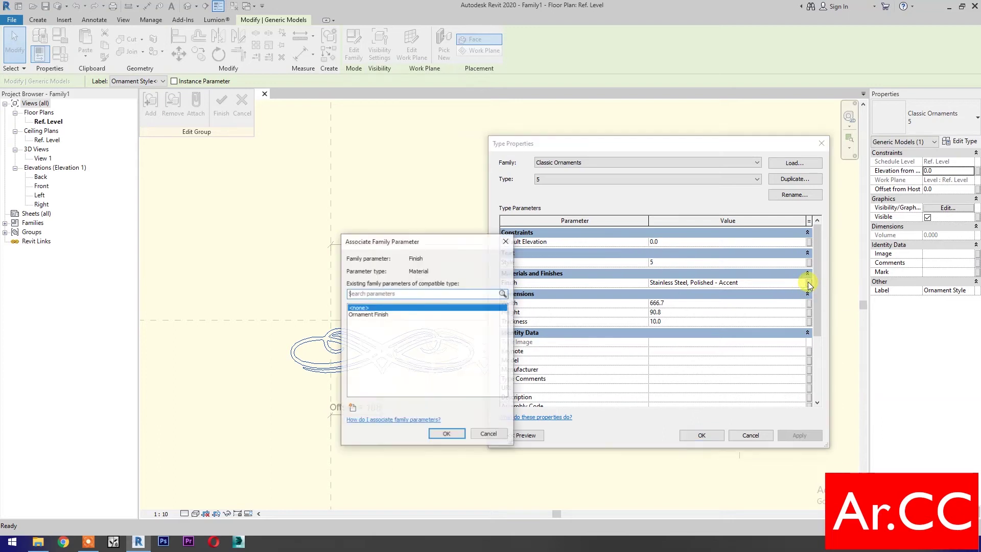
{"action": "left_click", "coordinate": [385, 314]}
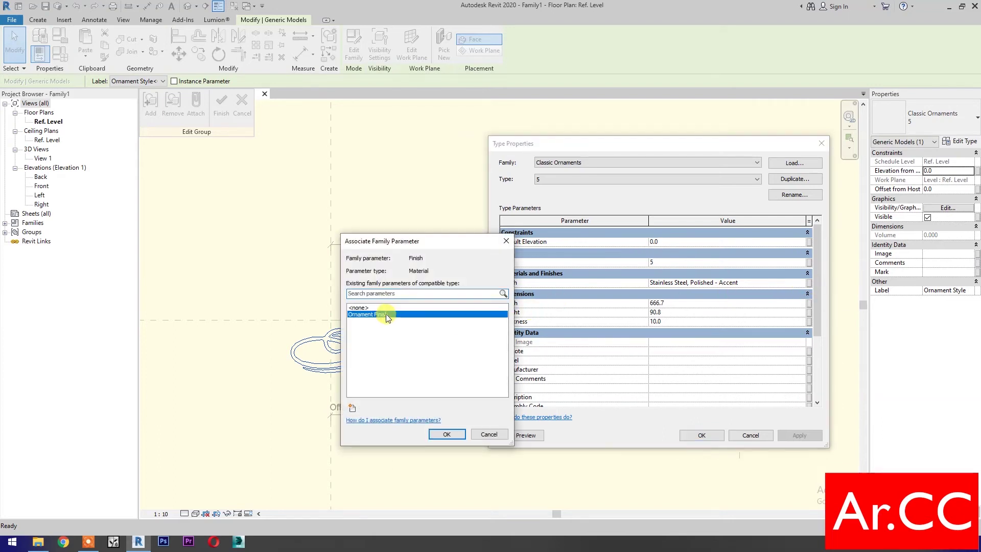
{"action": "left_click", "coordinate": [447, 434]}
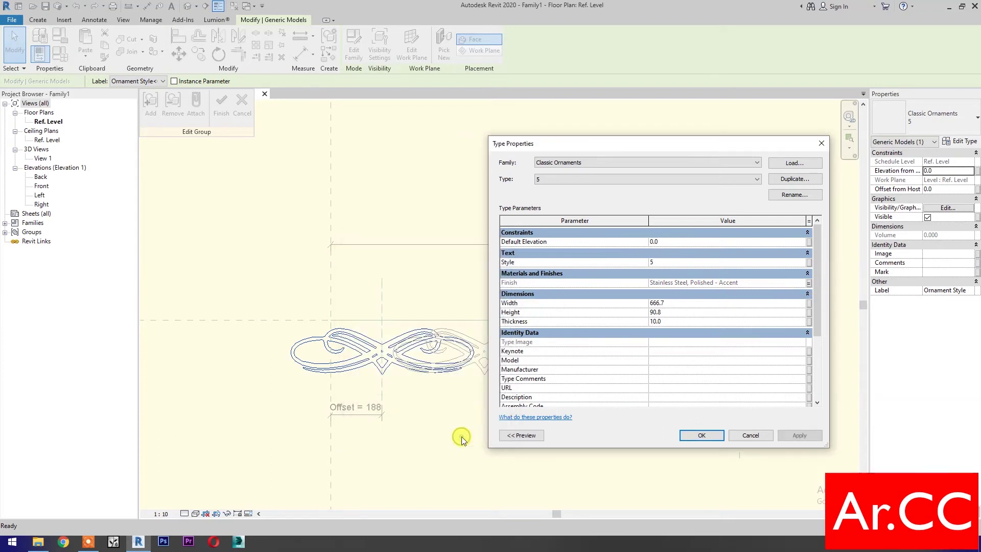
Associate the type 5 ornament's Width with Ornament Width and its Thickness with Ornament Thickness, and finish editing the group
{"action": "left_click", "coordinate": [809, 304]}
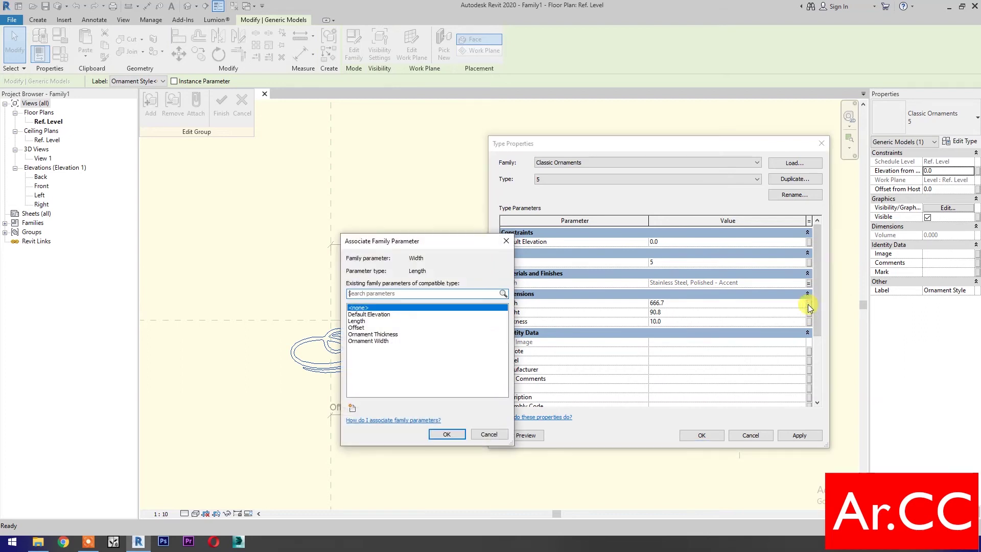
{"action": "left_click", "coordinate": [386, 341]}
{"action": "left_click", "coordinate": [448, 435]}
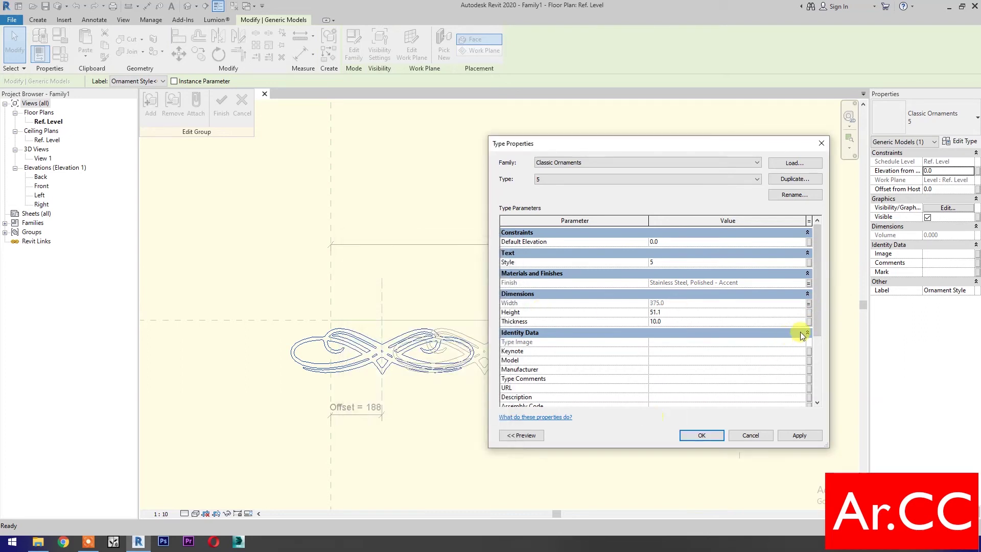
{"action": "left_click", "coordinate": [808, 322]}
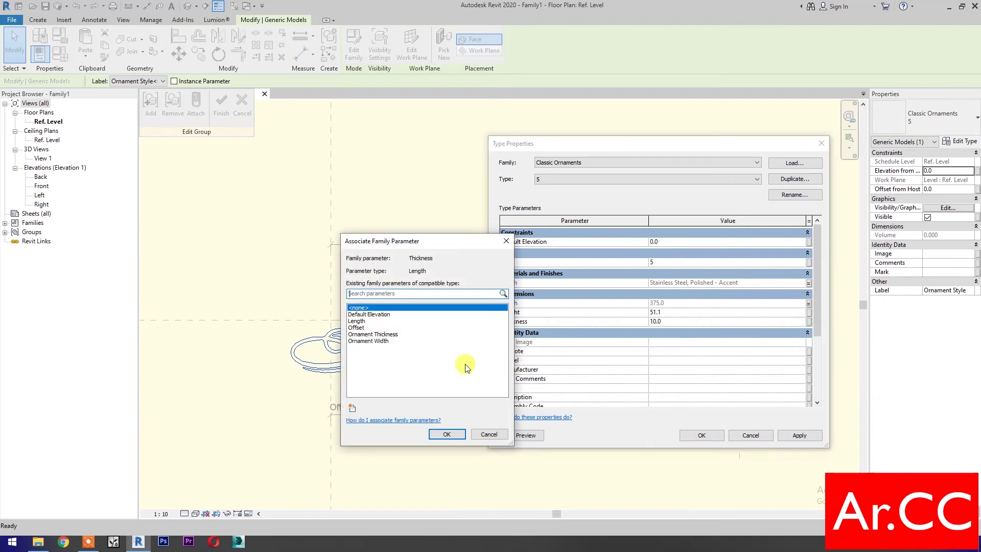
{"action": "left_click", "coordinate": [368, 335]}
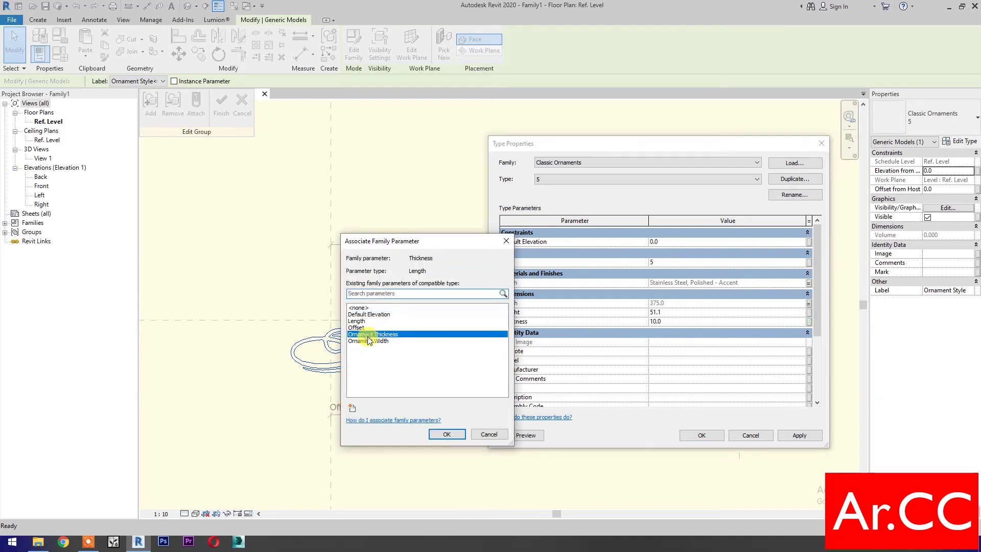
{"action": "left_click", "coordinate": [447, 434]}
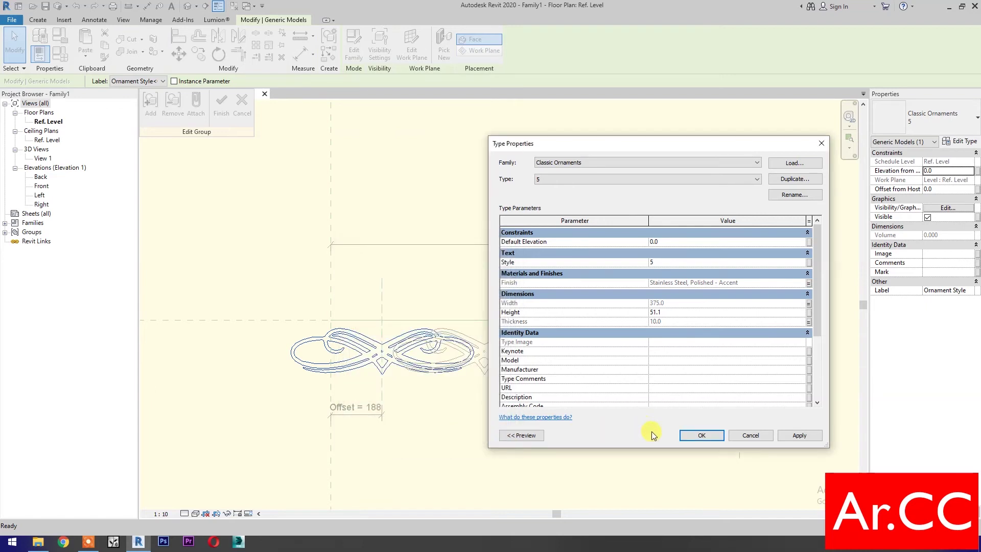
{"action": "left_click", "coordinate": [799, 435]}
{"action": "left_click", "coordinate": [700, 435]}
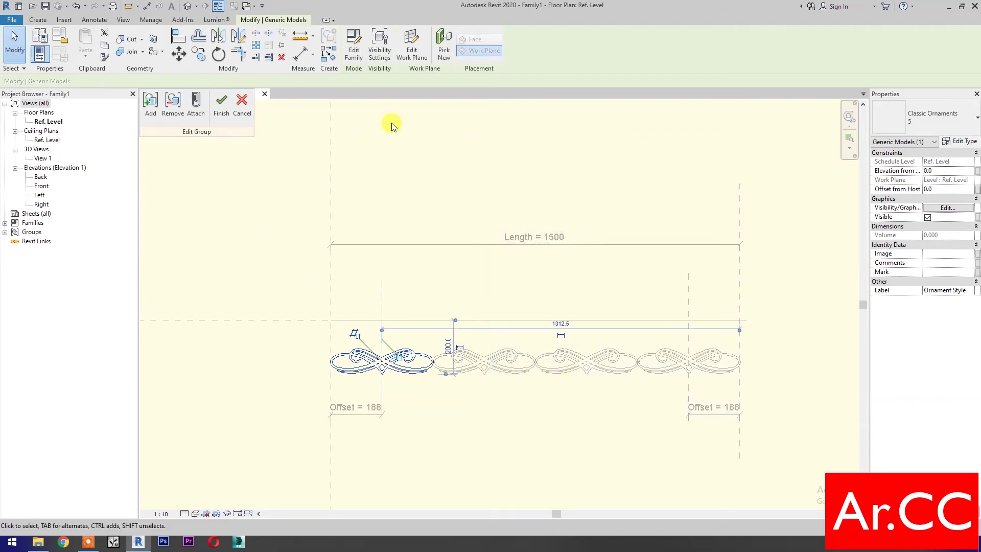
{"action": "left_click", "coordinate": [220, 108]}
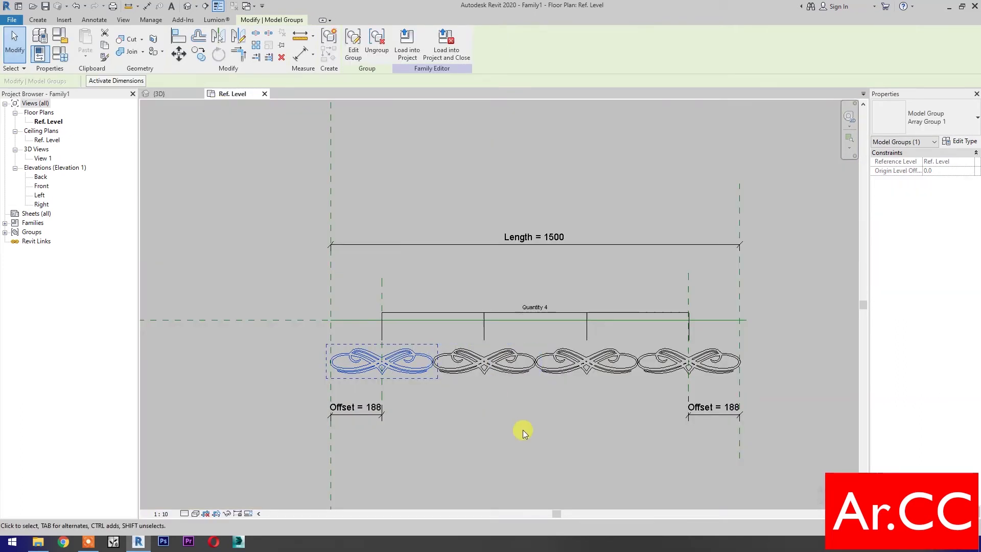
Create another family type named Style 7
{"action": "left_click", "coordinate": [70, 62]}
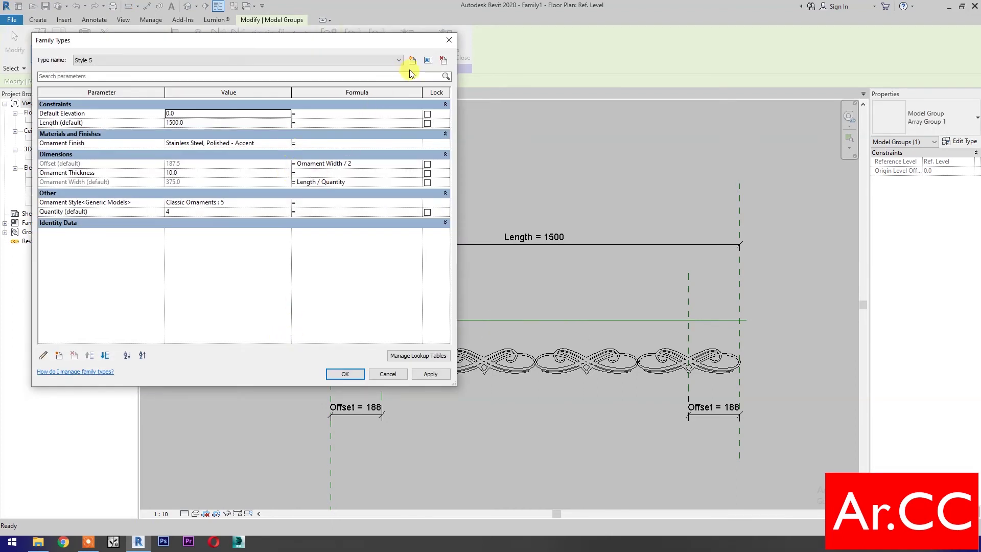
{"action": "left_click", "coordinate": [412, 61]}
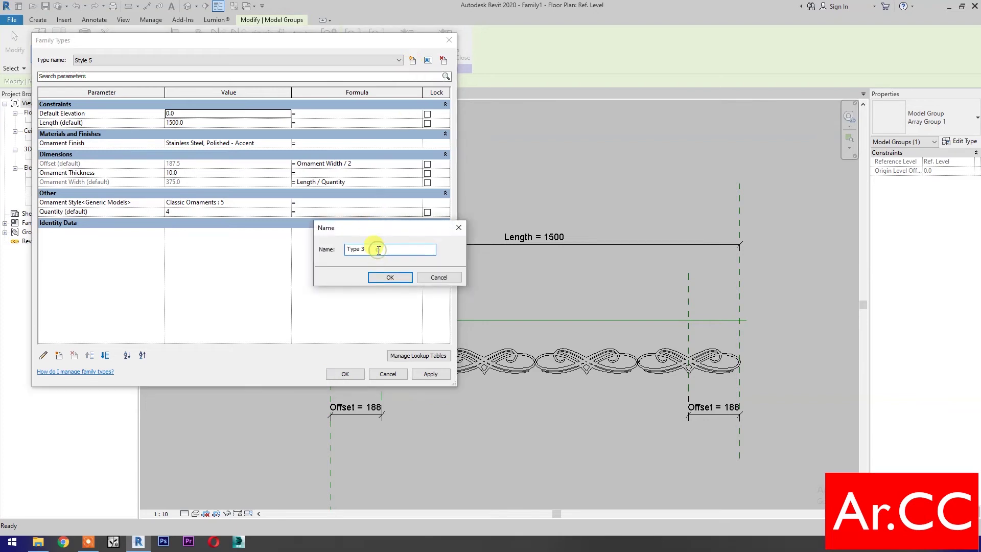
{"action": "left_click_drag", "start_coordinate": [378, 250], "coordinate": [332, 251]}
{"action": "type", "text": "le"}
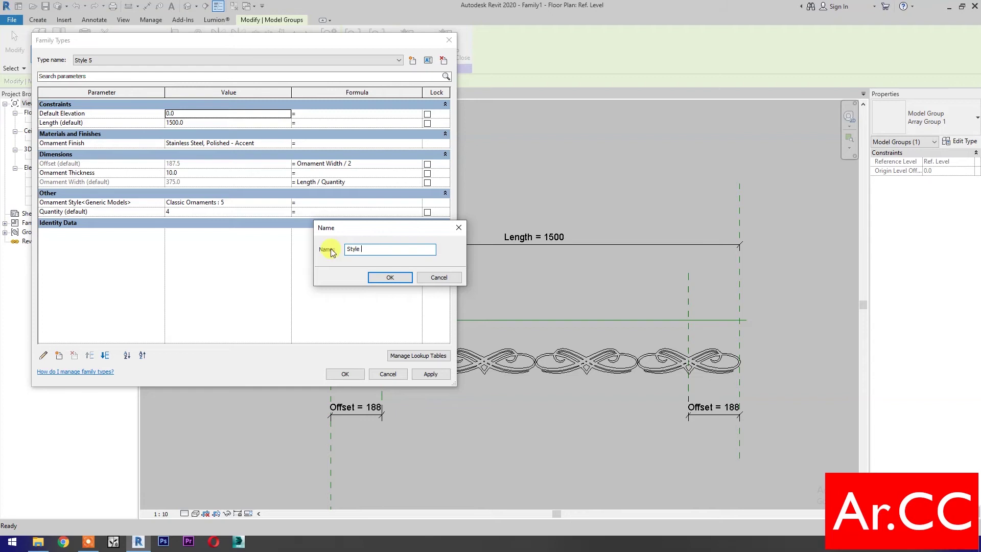
{"action": "type", "text": " 7"}
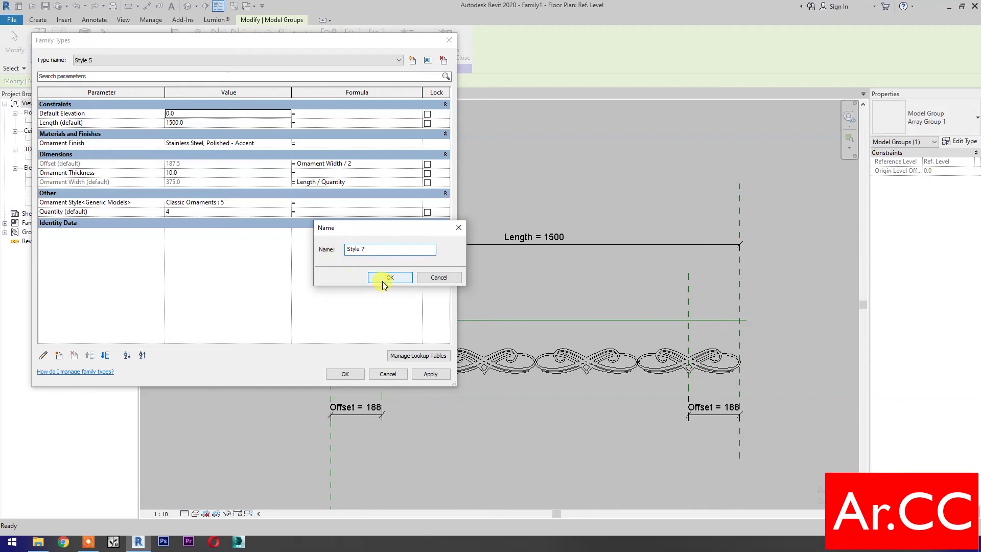
{"action": "left_click", "coordinate": [388, 277]}
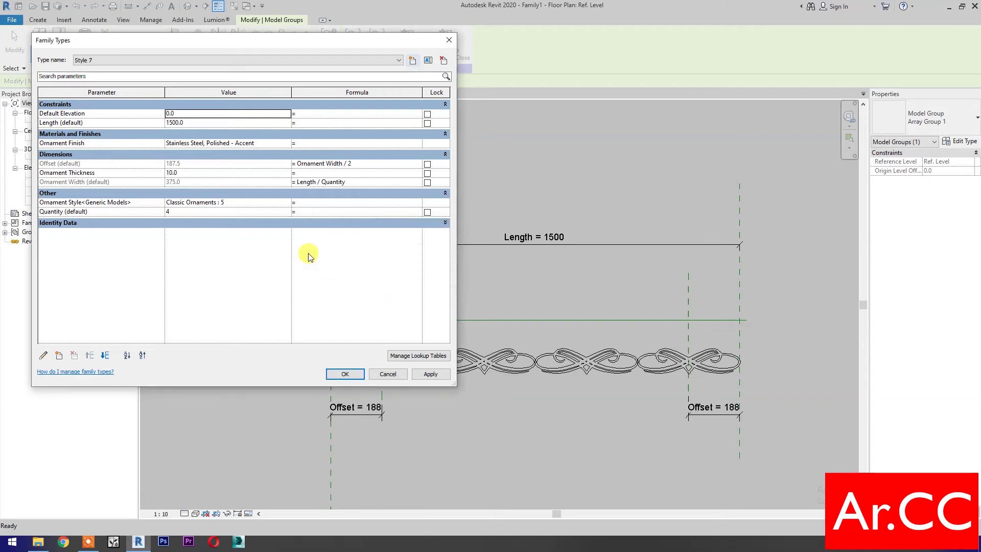
Set the Style 7 type's Ornament Style to Classic Ornaments : 7 and apply it to the family
{"action": "left_click", "coordinate": [286, 203]}
{"action": "left_click", "coordinate": [286, 202]}
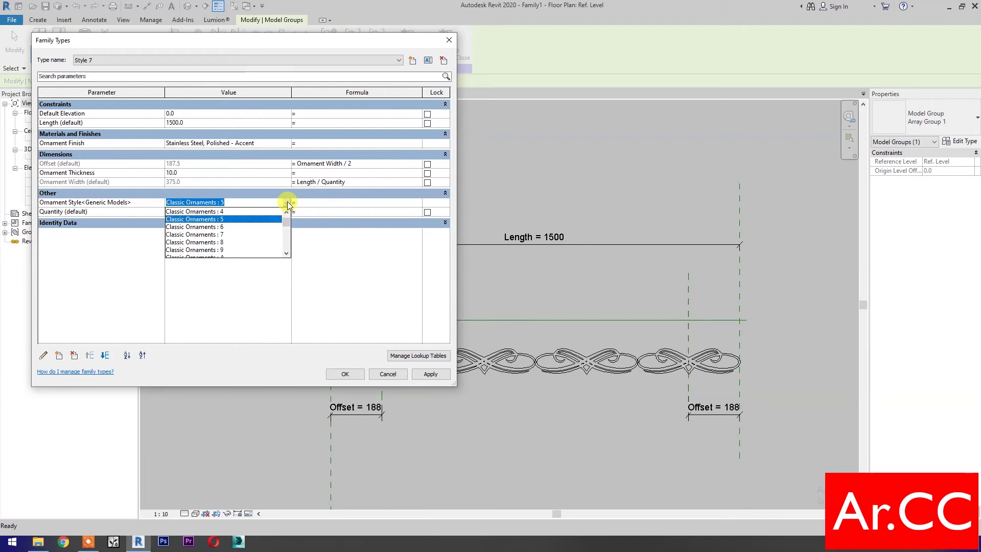
{"action": "left_click", "coordinate": [246, 234]}
{"action": "left_click", "coordinate": [430, 375]}
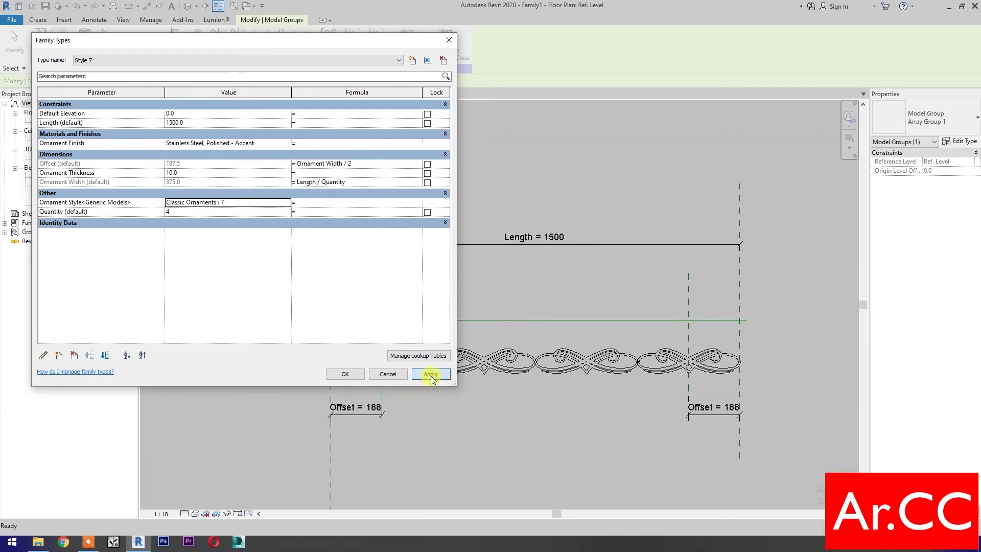
{"action": "left_click", "coordinate": [345, 374]}
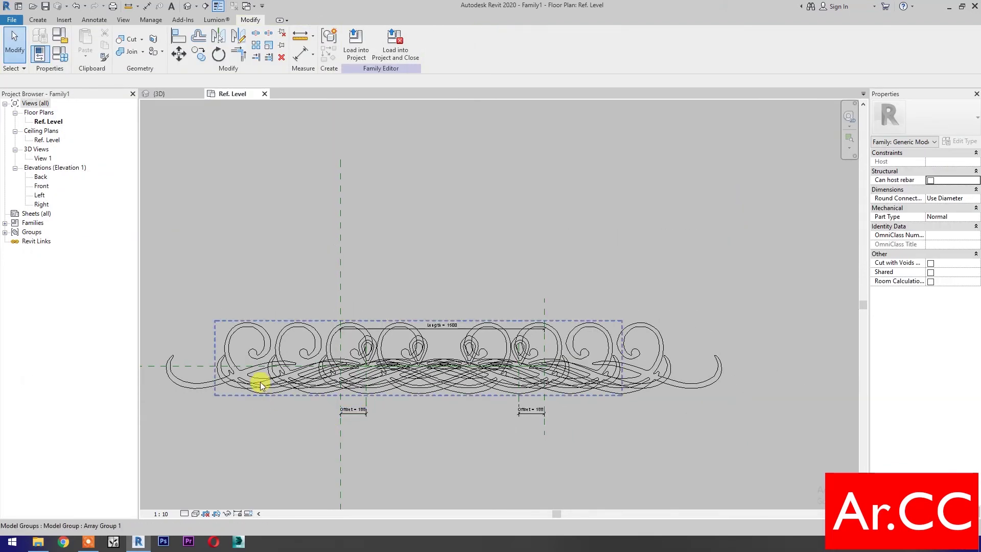
Edit the ornament array group and associate the type 7 ornament's Finish with the Ornament Finish parameter
{"action": "left_click", "coordinate": [259, 384]}
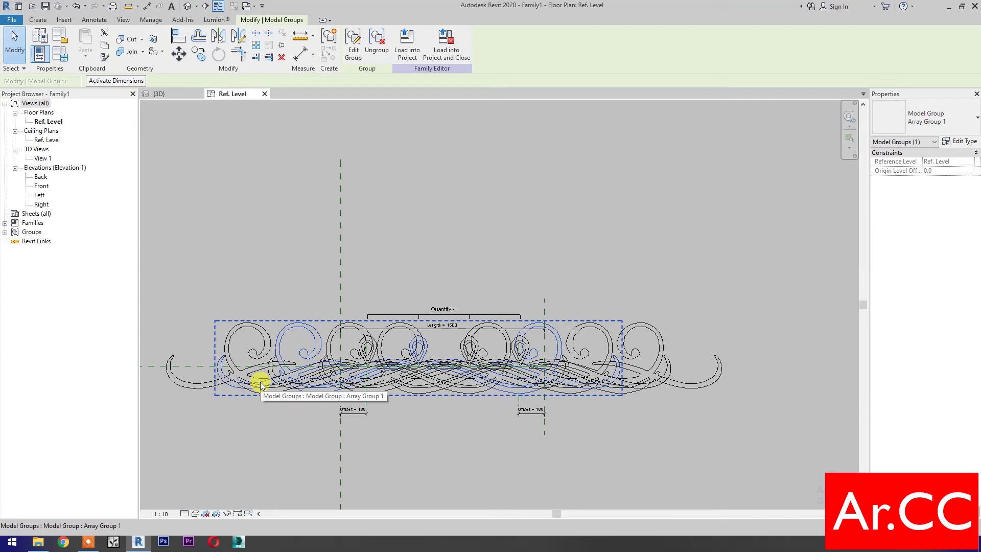
{"action": "left_click", "coordinate": [353, 48]}
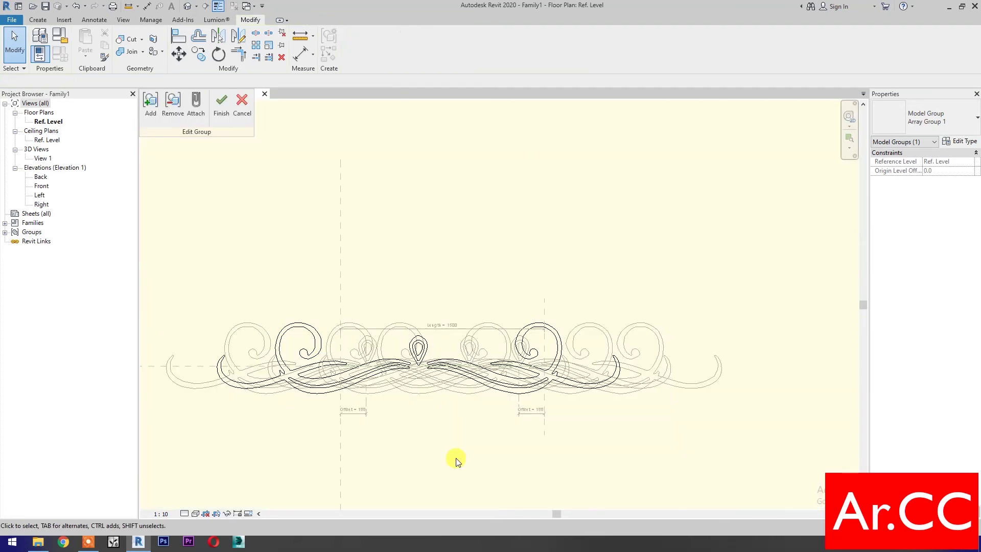
{"action": "scroll", "coordinate": [435, 453], "scroll_direction": "down", "scroll_amount": 1}
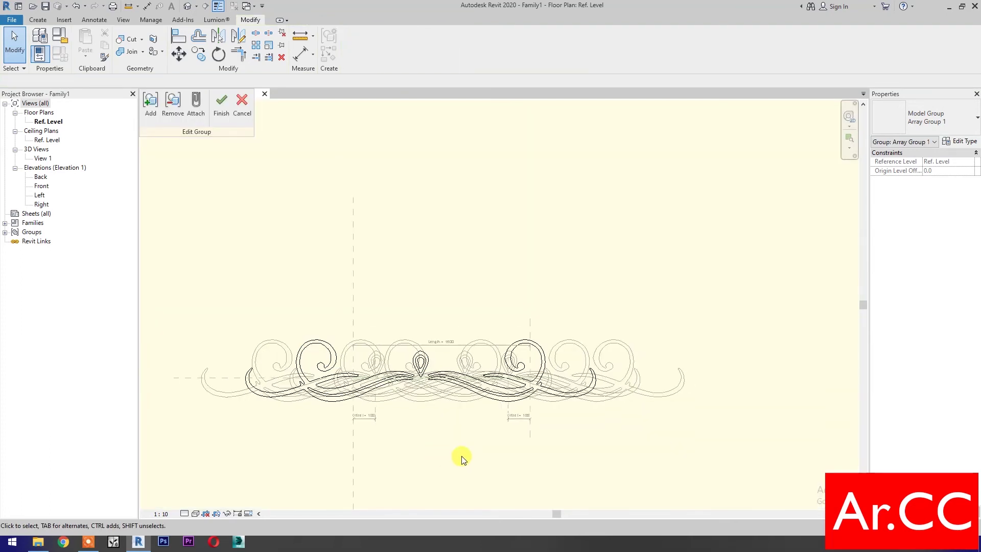
{"action": "left_click", "coordinate": [303, 390]}
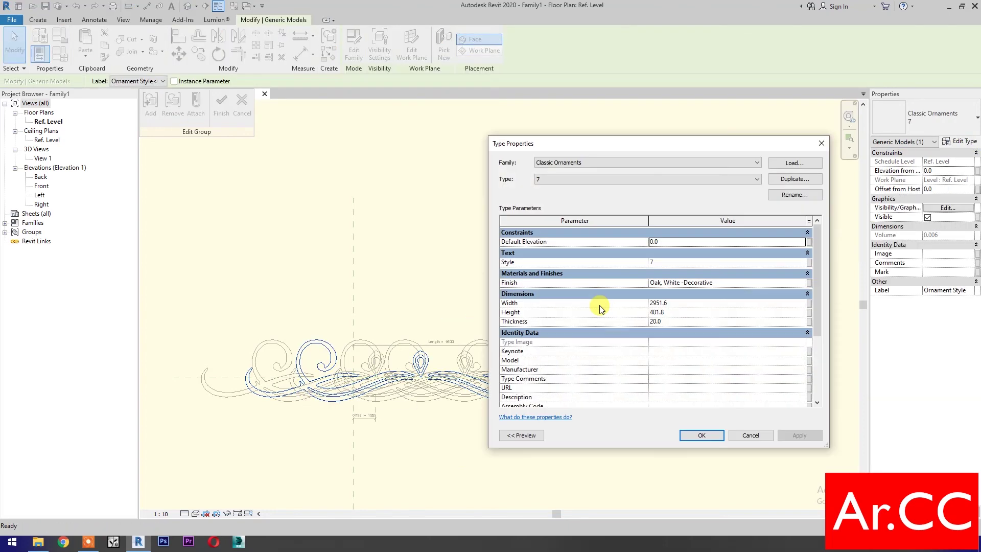
{"action": "left_click", "coordinate": [809, 283]}
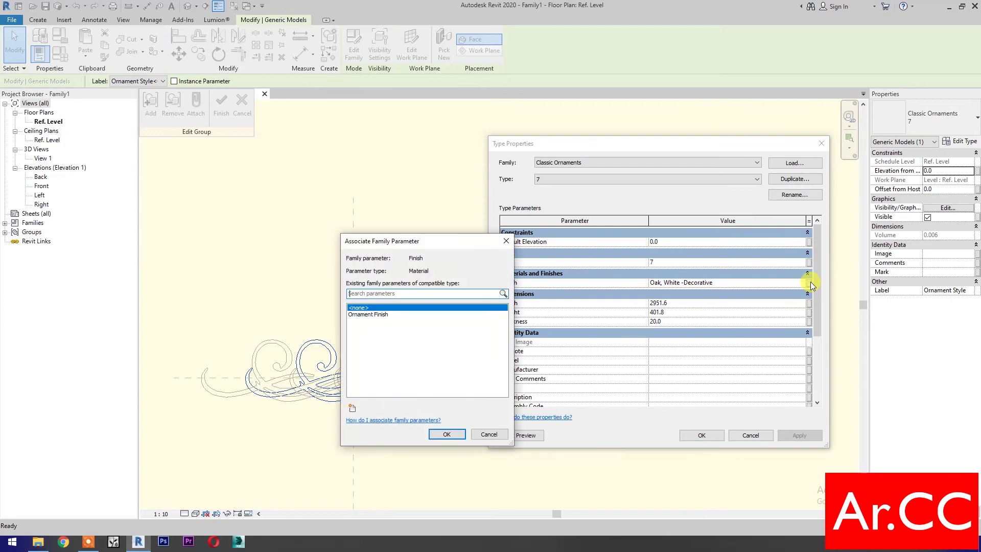
{"action": "left_click", "coordinate": [385, 315]}
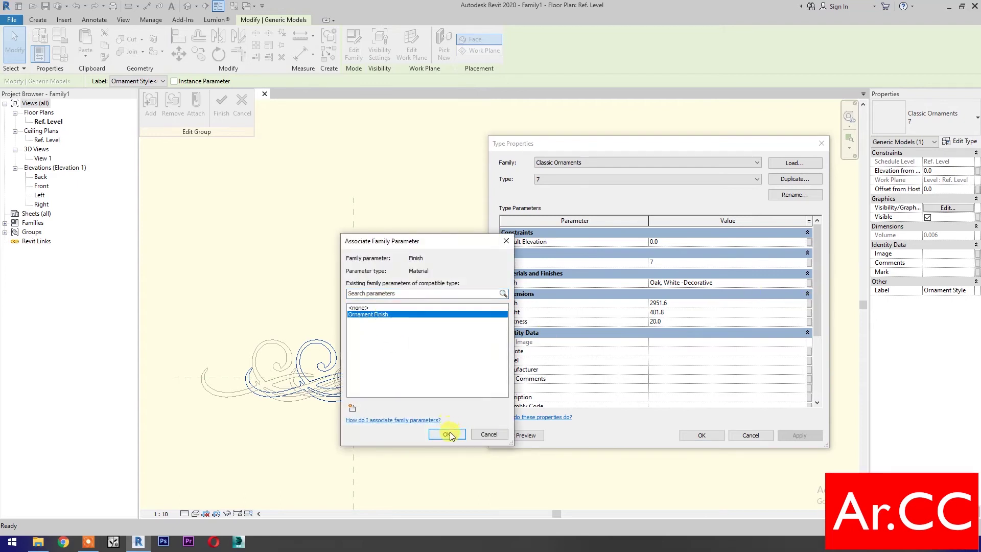
{"action": "left_click", "coordinate": [447, 434]}
Associate the type 7 ornament's Width with Ornament Width and its Thickness with Ornament Thickness, and finish editing the group
{"action": "left_click", "coordinate": [809, 303]}
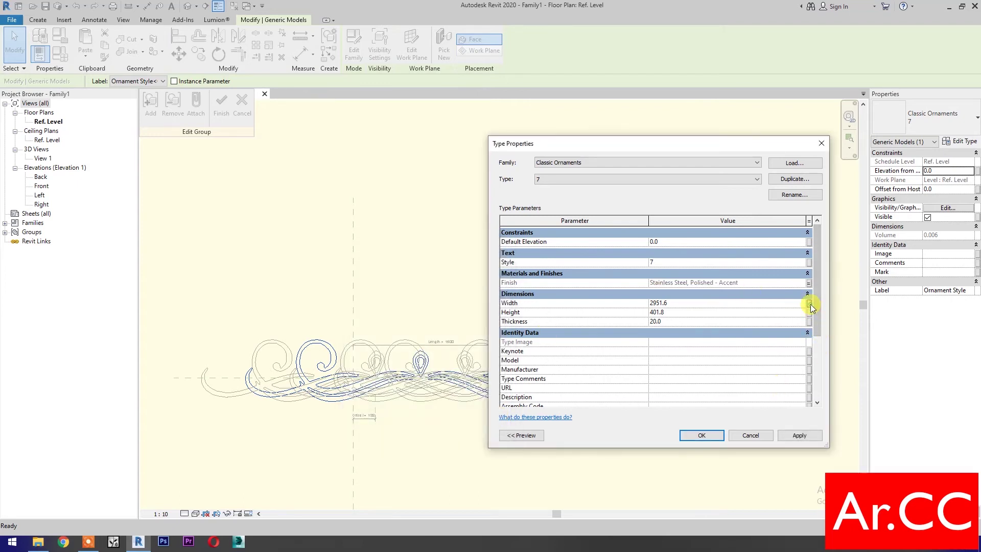
{"action": "left_click", "coordinate": [381, 341]}
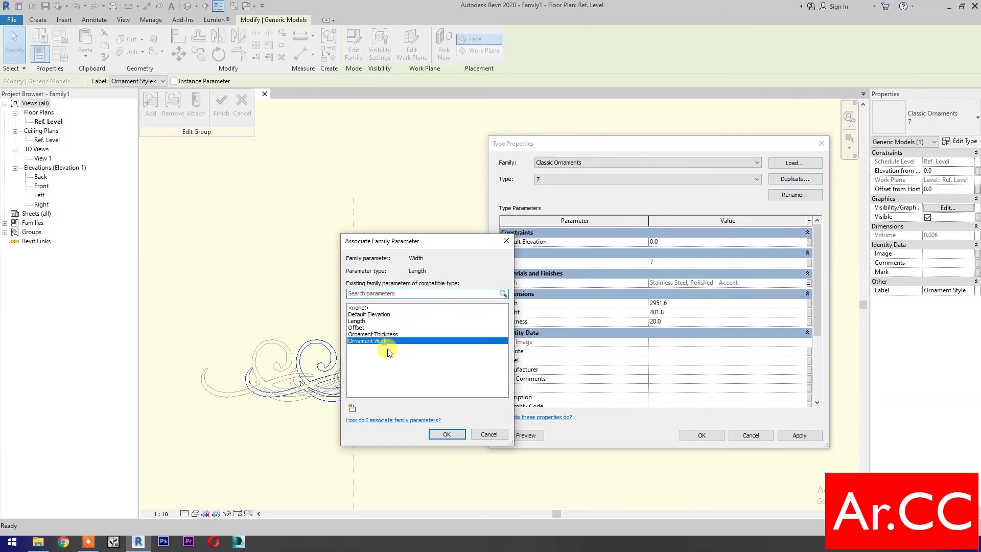
{"action": "left_click", "coordinate": [447, 434]}
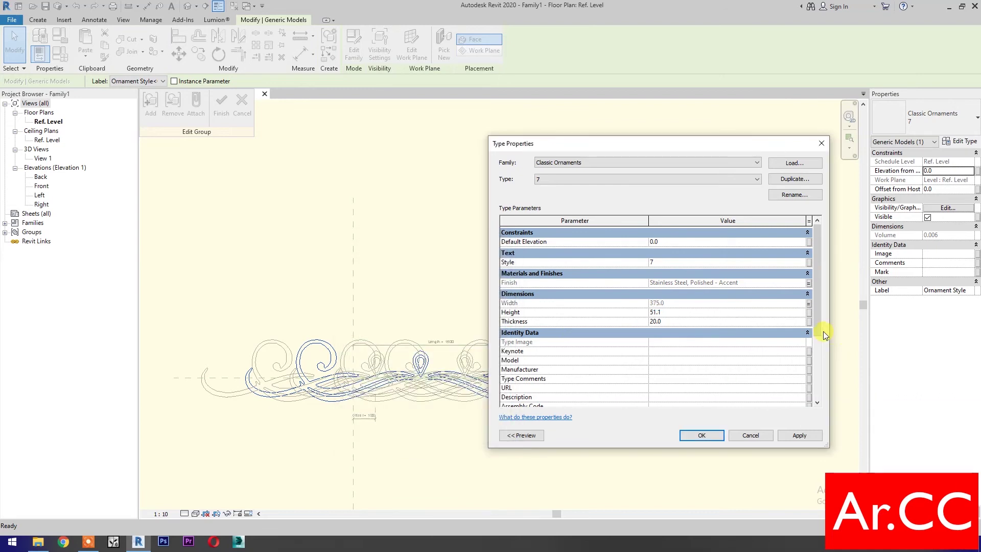
{"action": "left_click", "coordinate": [810, 322]}
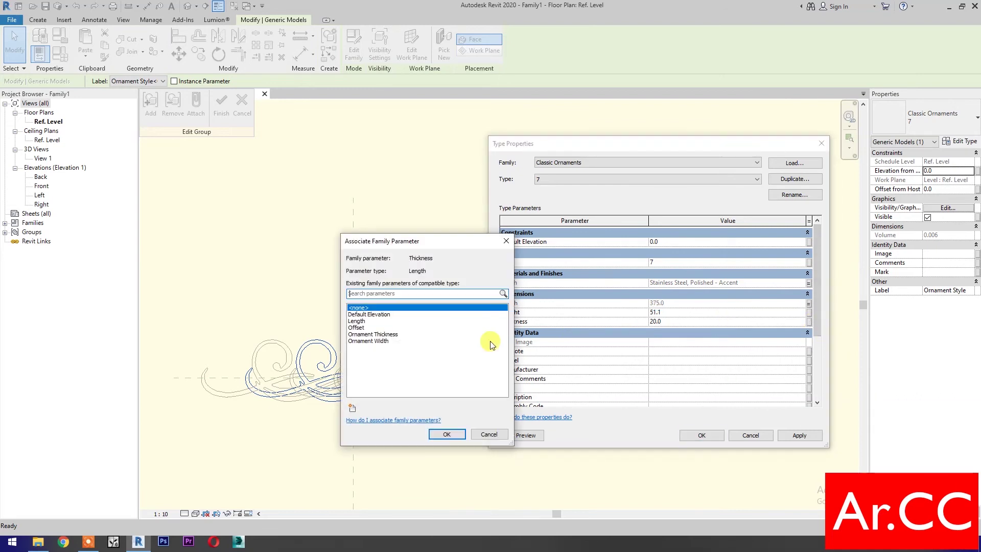
{"action": "left_click", "coordinate": [382, 335]}
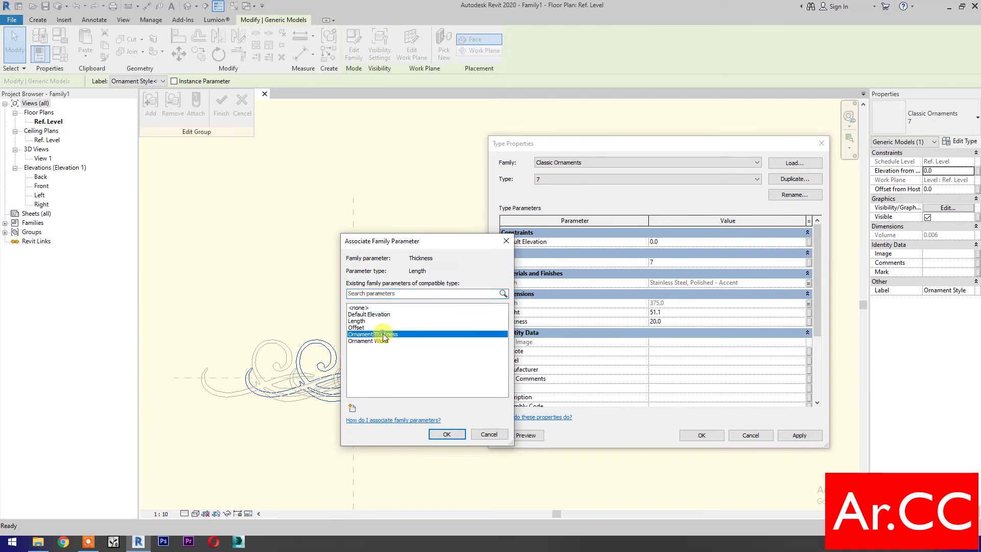
{"action": "left_click", "coordinate": [448, 434]}
{"action": "left_click", "coordinate": [798, 436]}
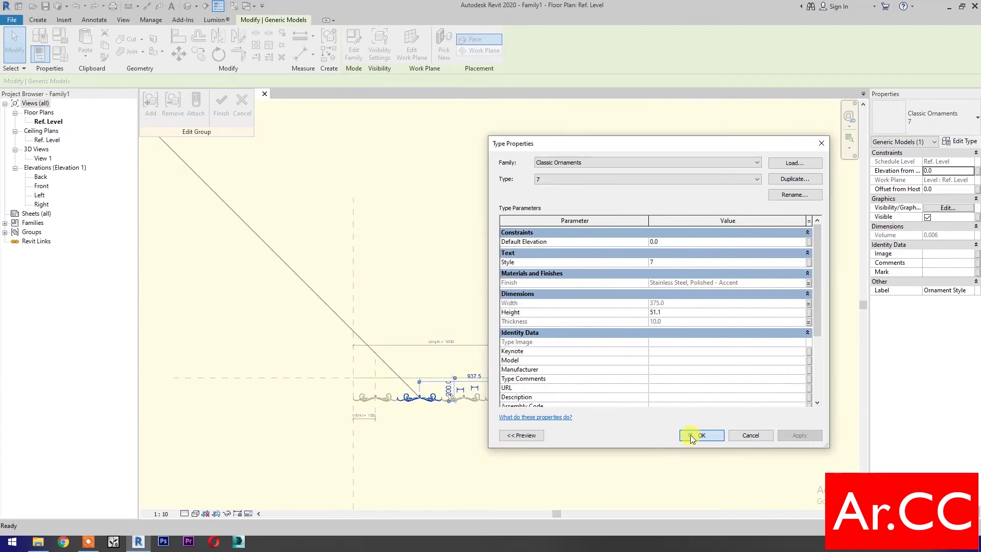
{"action": "left_click", "coordinate": [691, 435]}
{"action": "left_click", "coordinate": [564, 453]}
{"action": "left_click", "coordinate": [217, 98]}
{"action": "scroll", "coordinate": [455, 429], "scroll_direction": "up", "scroll_amount": 5}
{"action": "scroll", "coordinate": [460, 439], "scroll_direction": "up", "scroll_amount": 2}
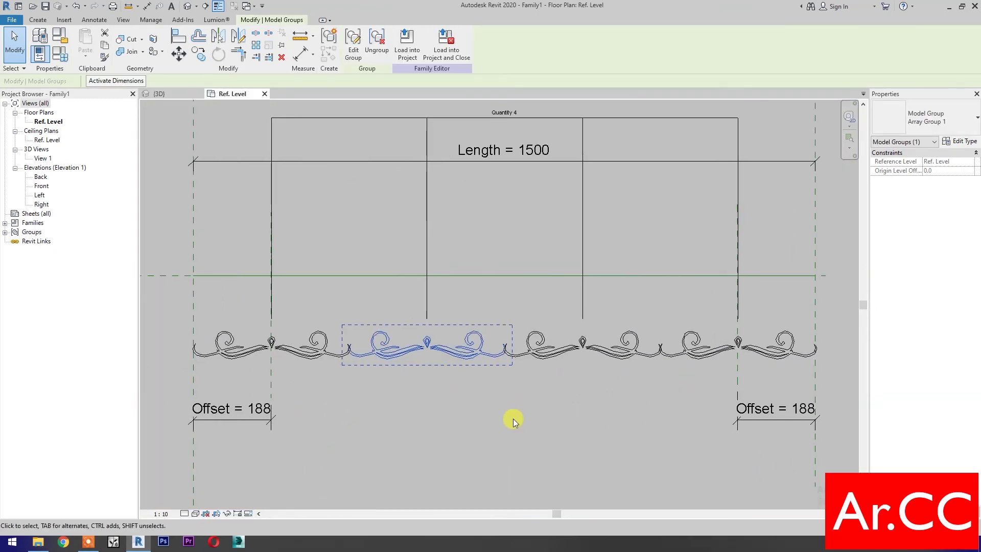
{"action": "key", "text": "Escape"}
In the default 3D view, set the Style 7 type's Quantity to 3 and switch the view to a shaded display
{"action": "left_click", "coordinate": [188, 6]}
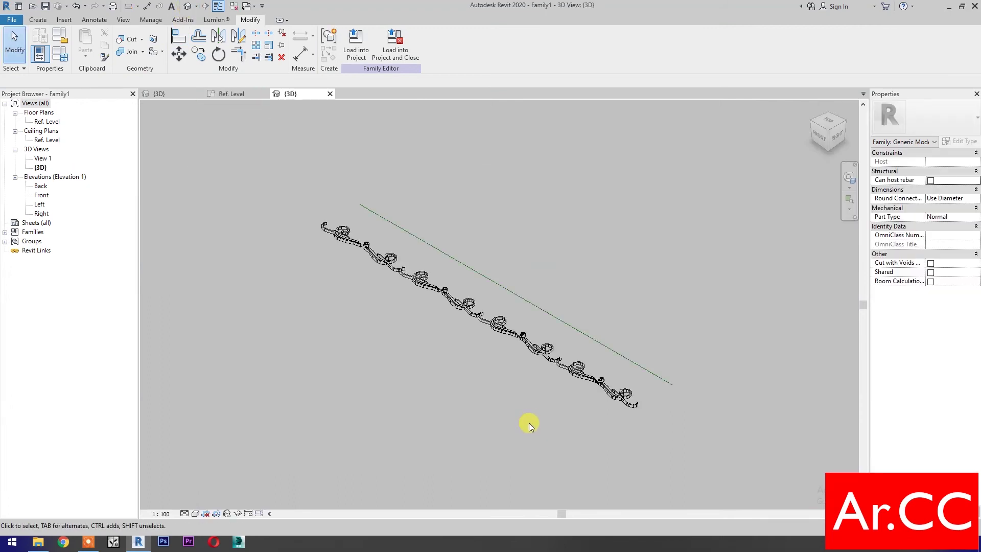
{"action": "scroll", "coordinate": [529, 422], "scroll_direction": "up", "scroll_amount": 2}
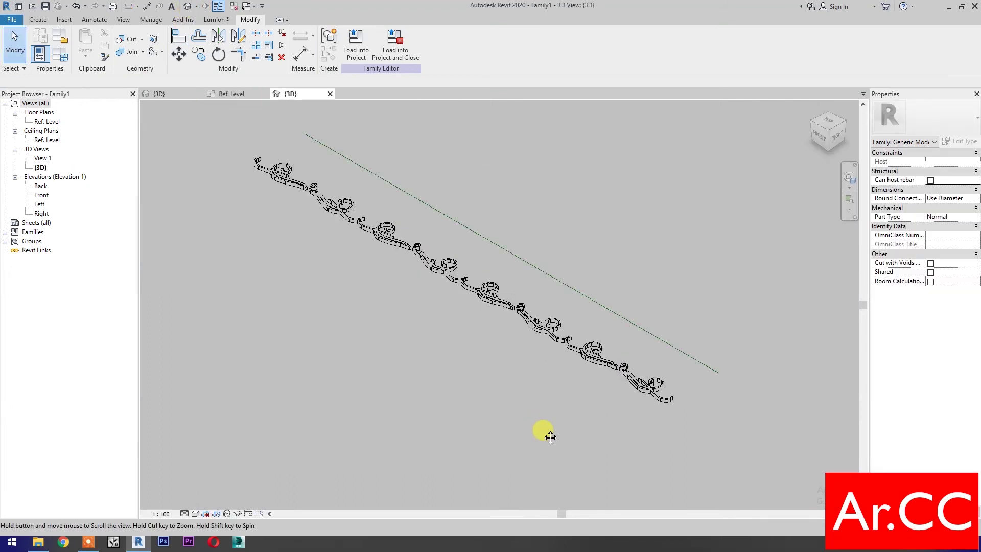
{"action": "scroll", "coordinate": [543, 431], "scroll_direction": "down", "scroll_amount": 1}
{"action": "left_click", "coordinate": [60, 56]}
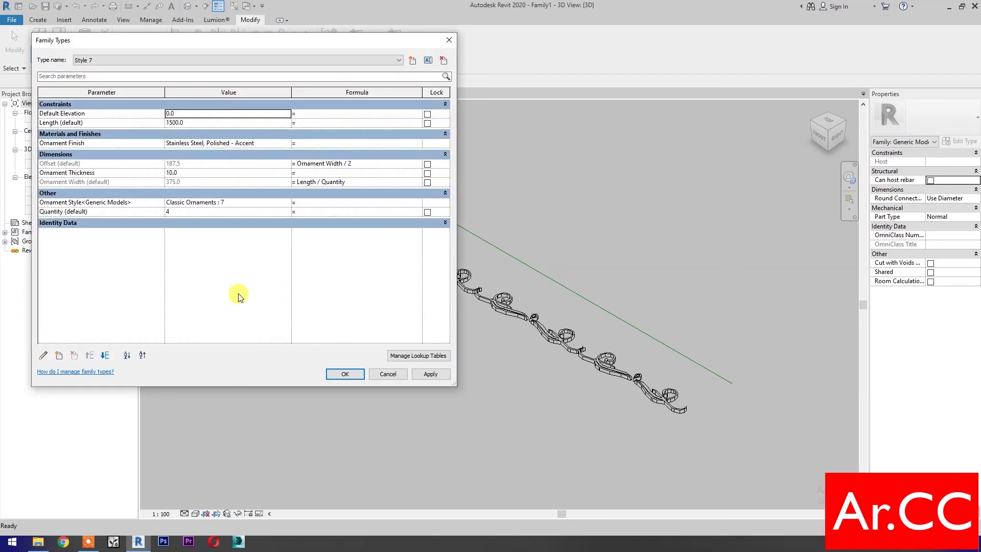
{"action": "left_click", "coordinate": [213, 212]}
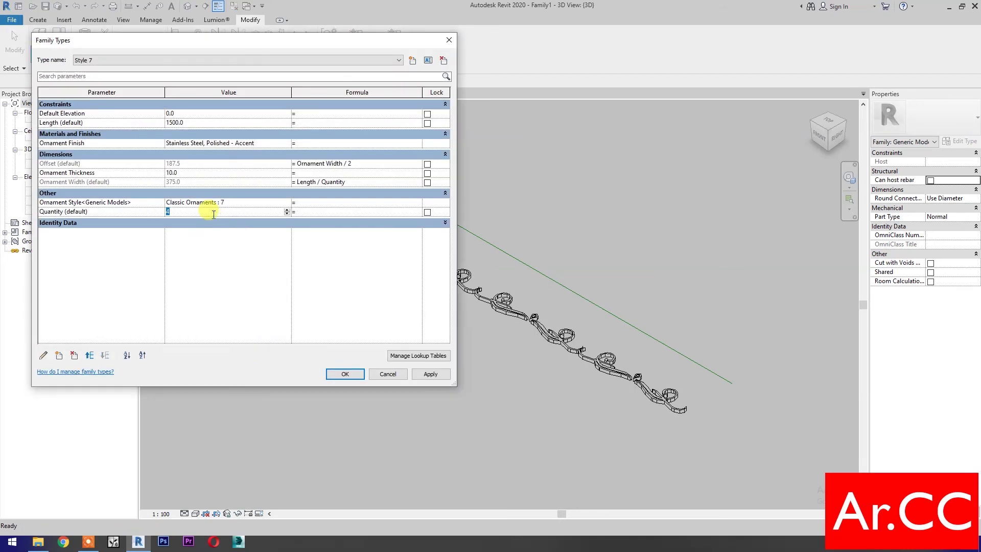
{"action": "type", "text": "3"}
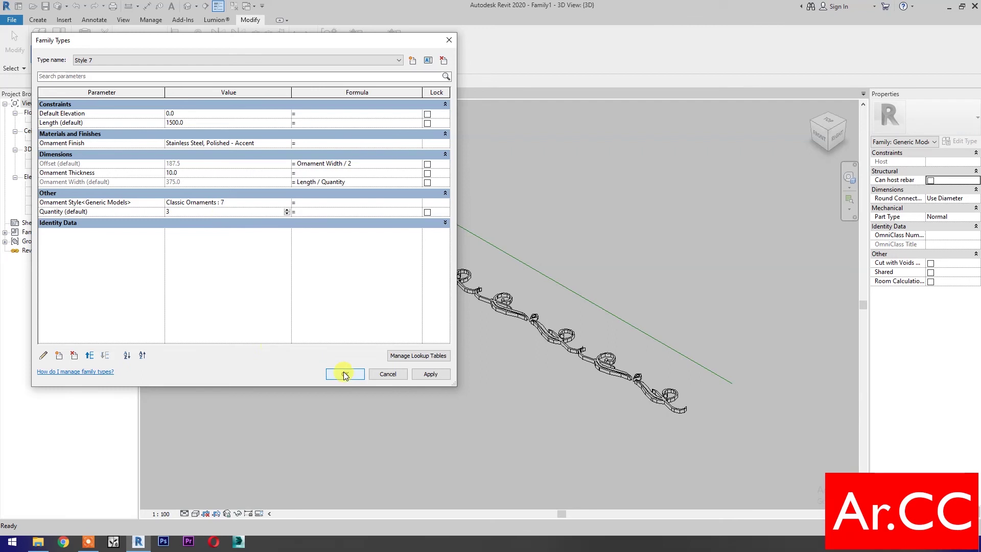
{"action": "left_click", "coordinate": [335, 374]}
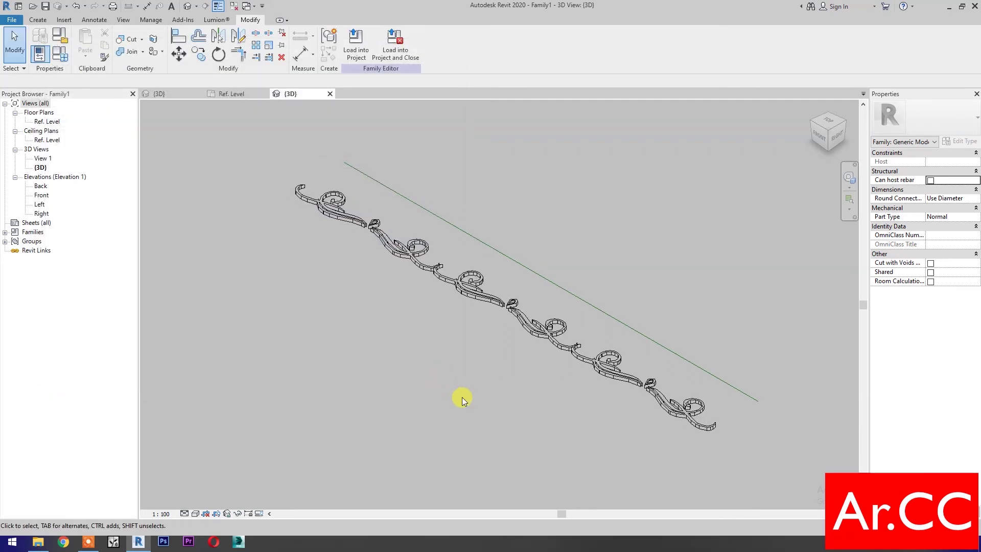
{"action": "left_click", "coordinate": [193, 514]}
{"action": "left_click", "coordinate": [246, 482]}
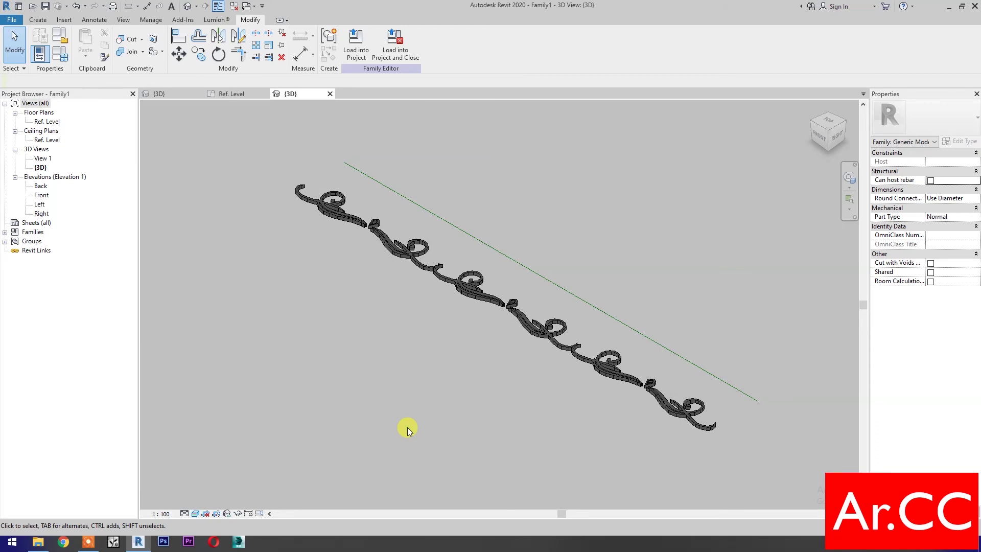
Save the family to the Desktop as Classic Ornaments Line Based
{"action": "left_click", "coordinate": [45, 6]}
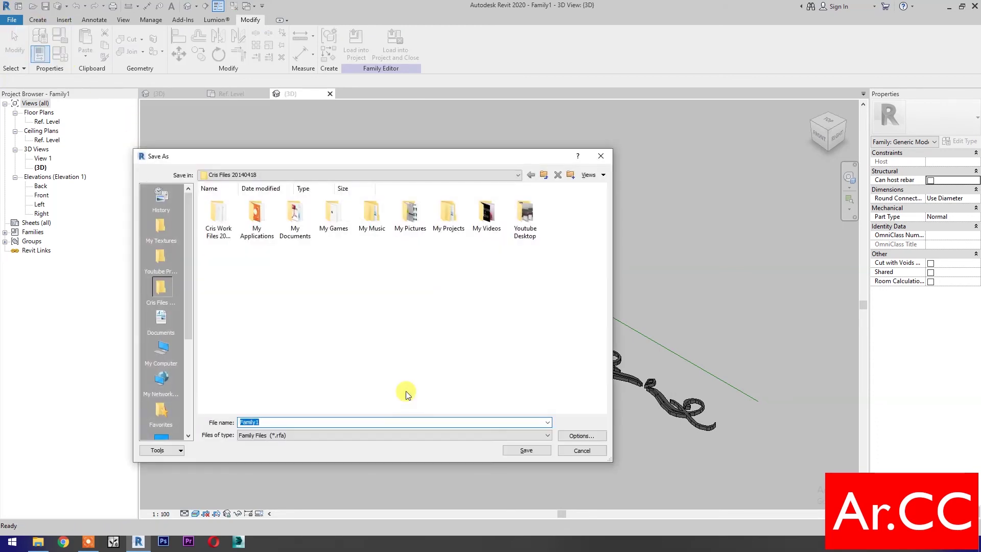
{"action": "left_click", "coordinate": [332, 175]}
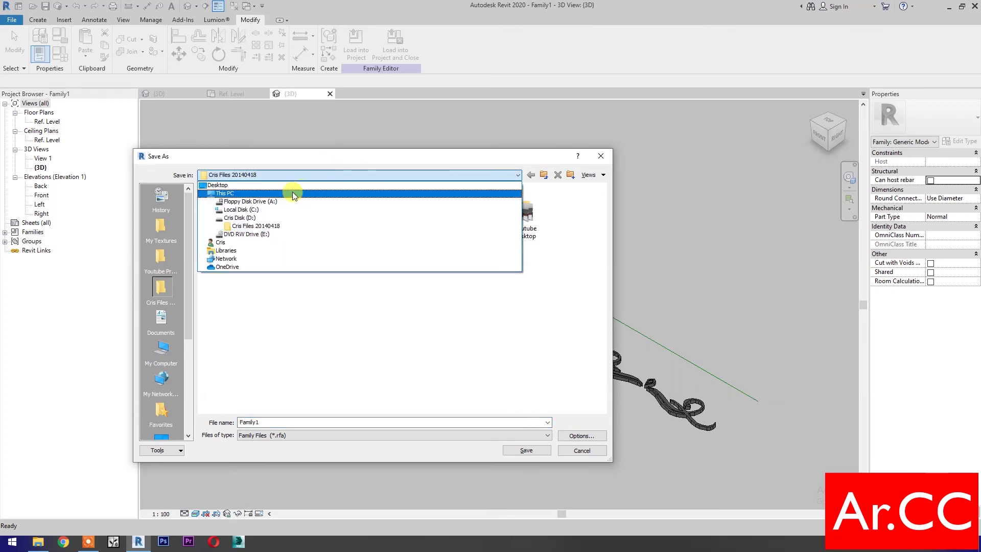
{"action": "left_click", "coordinate": [297, 185]}
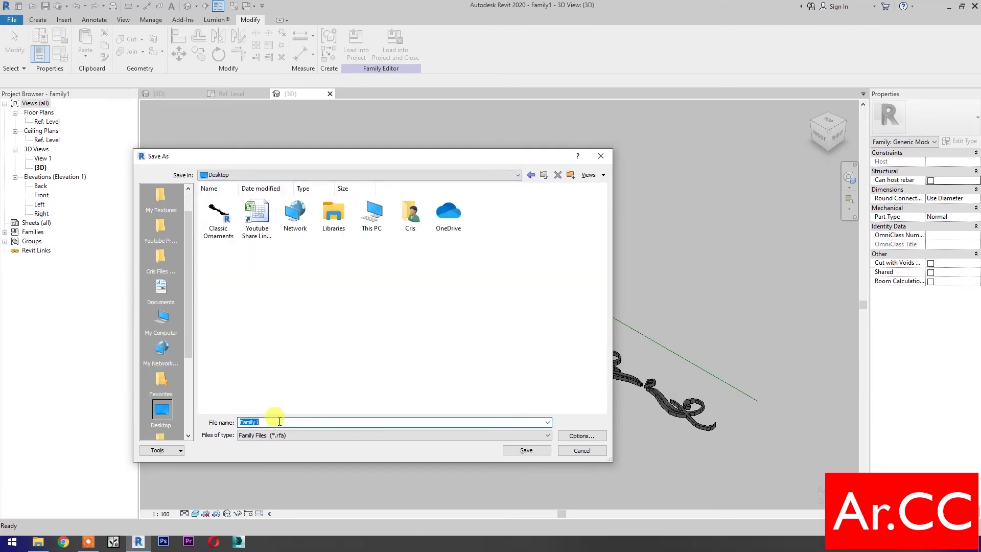
{"action": "type", "text": "Classic Ornaments Line Based"}
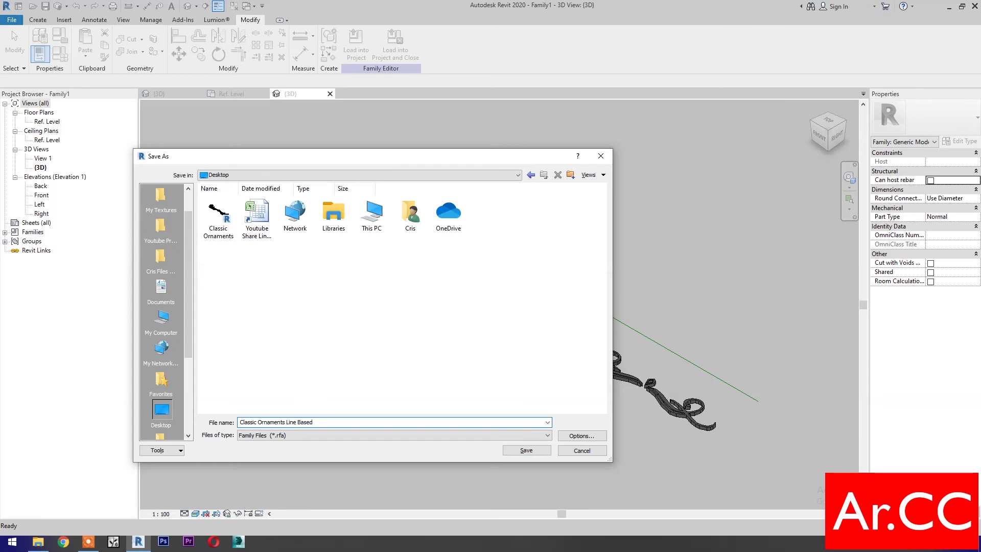
{"action": "left_click", "coordinate": [528, 453]}
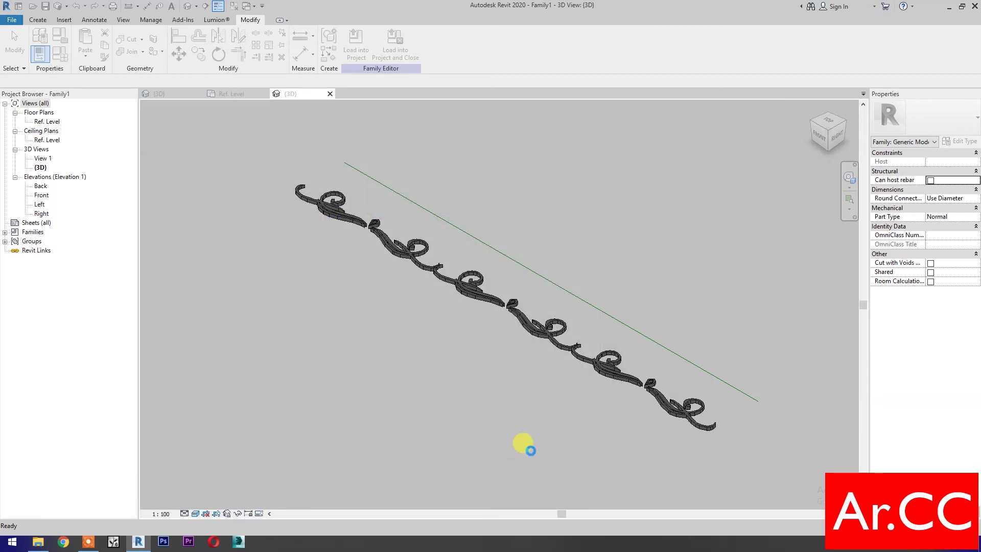
Load the family into the project, closing it, and place a Style 3 ornament about 3.46 m long on the wall above the wood panel
{"action": "left_click", "coordinate": [409, 48]}
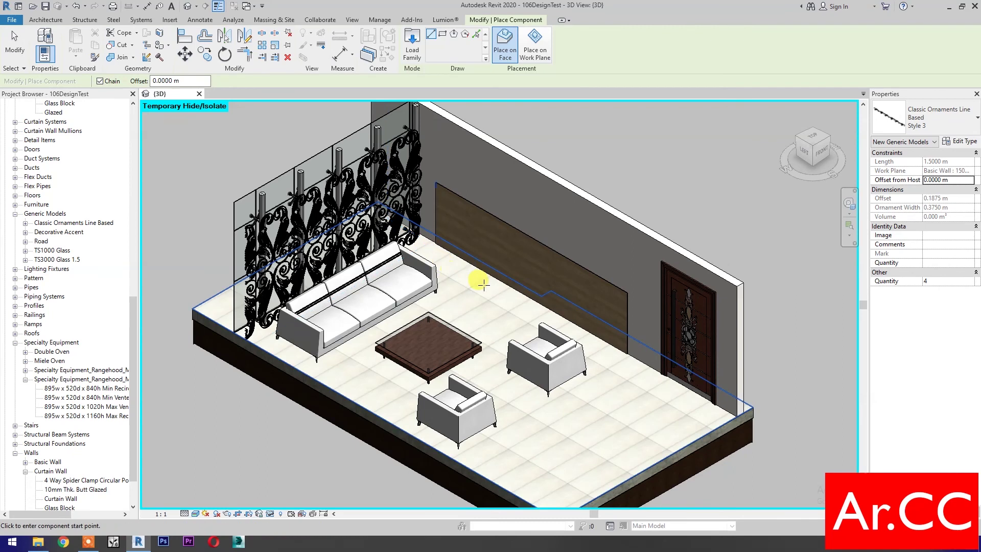
{"action": "scroll", "coordinate": [460, 332], "scroll_direction": "up", "scroll_amount": 5}
{"action": "middle_click_drag", "start_coordinate": [455, 398], "coordinate": [438, 339]}
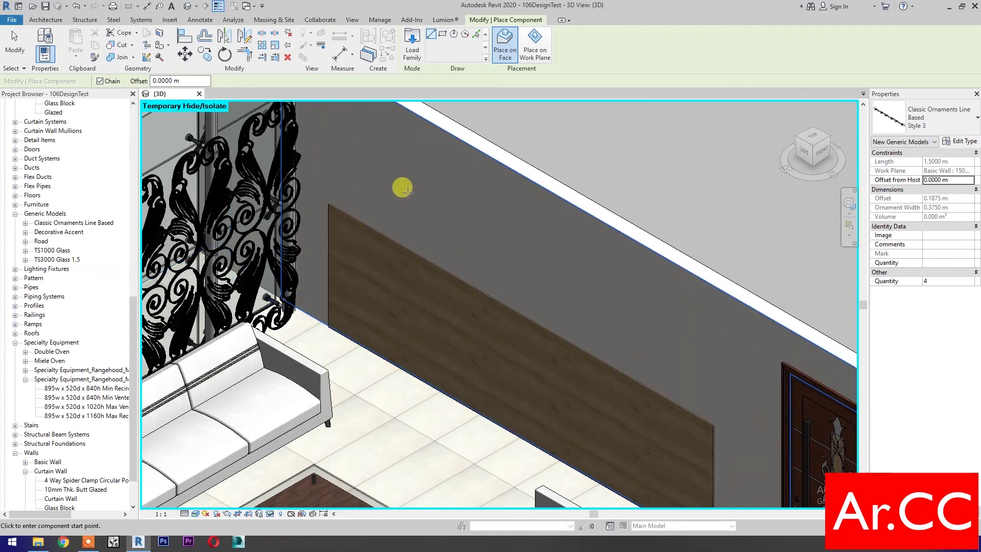
{"action": "left_click", "coordinate": [378, 171]}
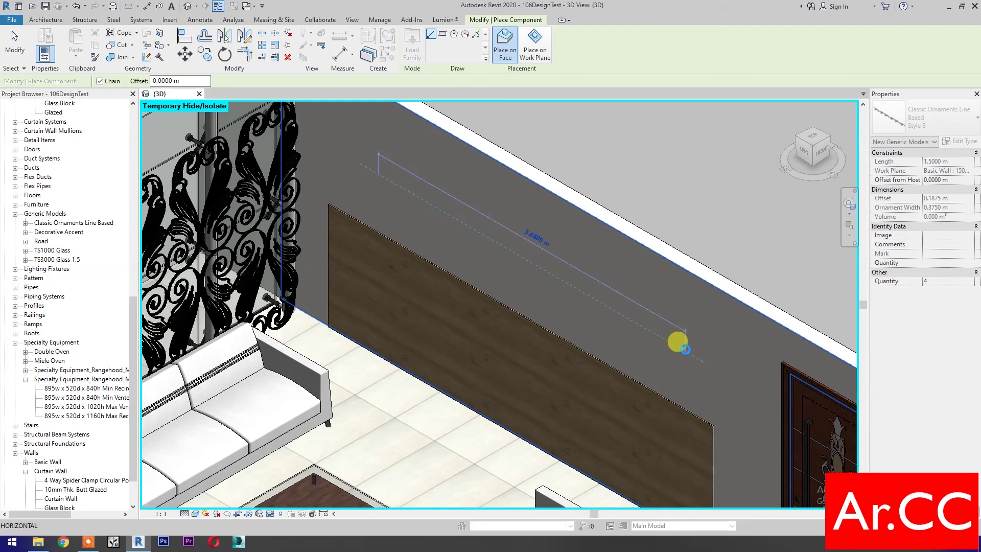
{"action": "left_click", "coordinate": [685, 349]}
{"action": "key", "text": "Escape"}
{"action": "key", "text": "Escape"}
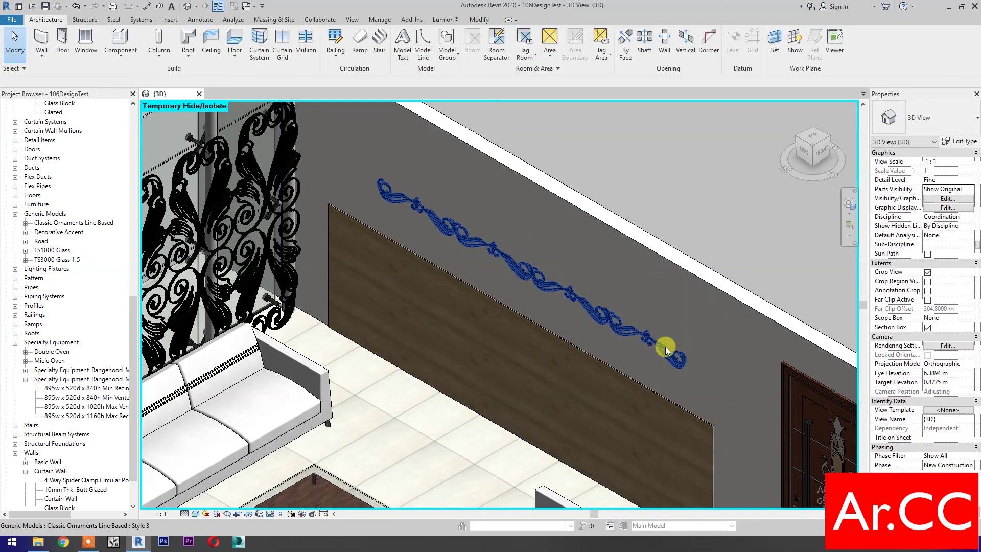
Set the placed wall ornament's Quantity to 6
{"action": "left_click", "coordinate": [665, 347]}
{"action": "left_click", "coordinate": [935, 308]}
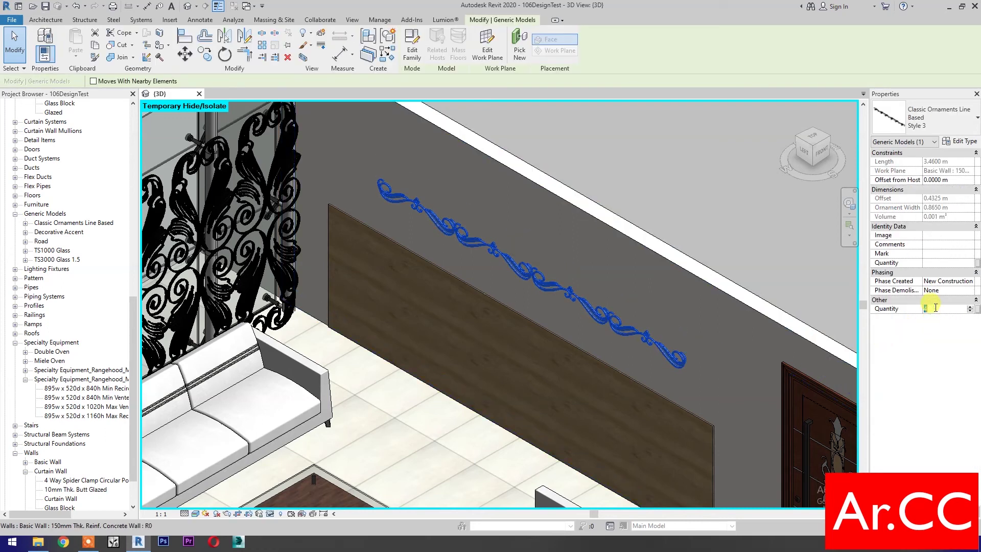
{"action": "left_click", "coordinate": [644, 210]}
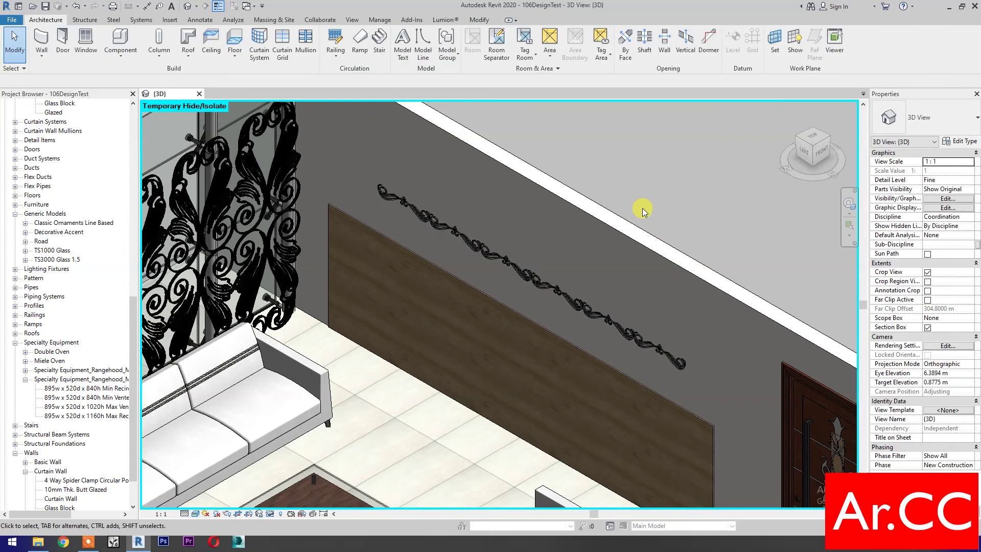
Create a similar ornament from the one on the wall, placing it as Style 5 about 3.62 m long on the wood panel
{"action": "left_click", "coordinate": [578, 310]}
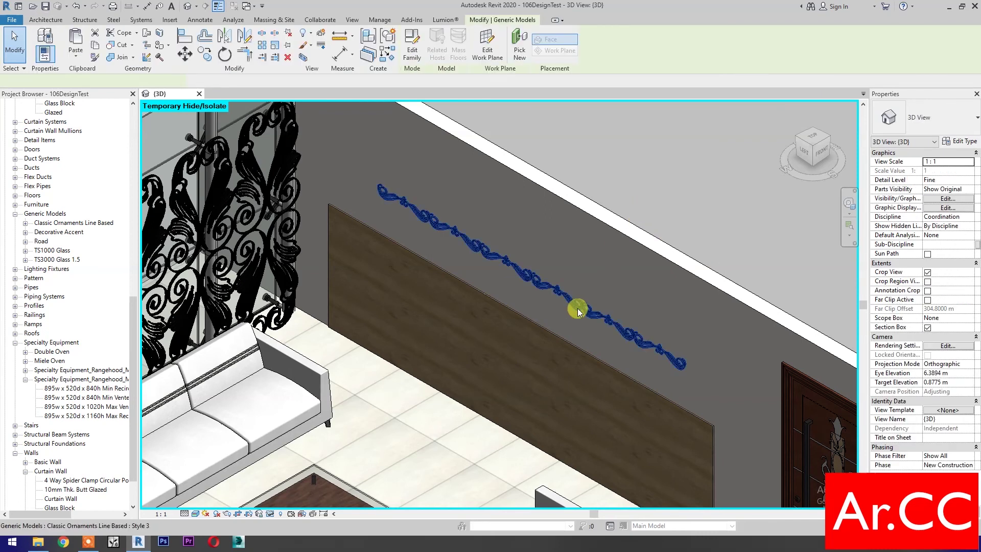
{"action": "right_click", "coordinate": [577, 310]}
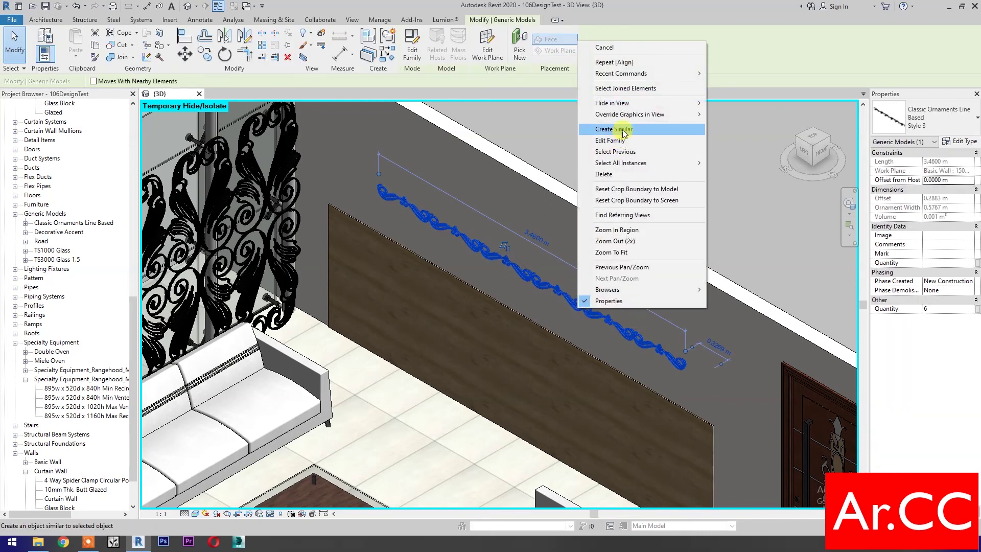
{"action": "left_click", "coordinate": [621, 129]}
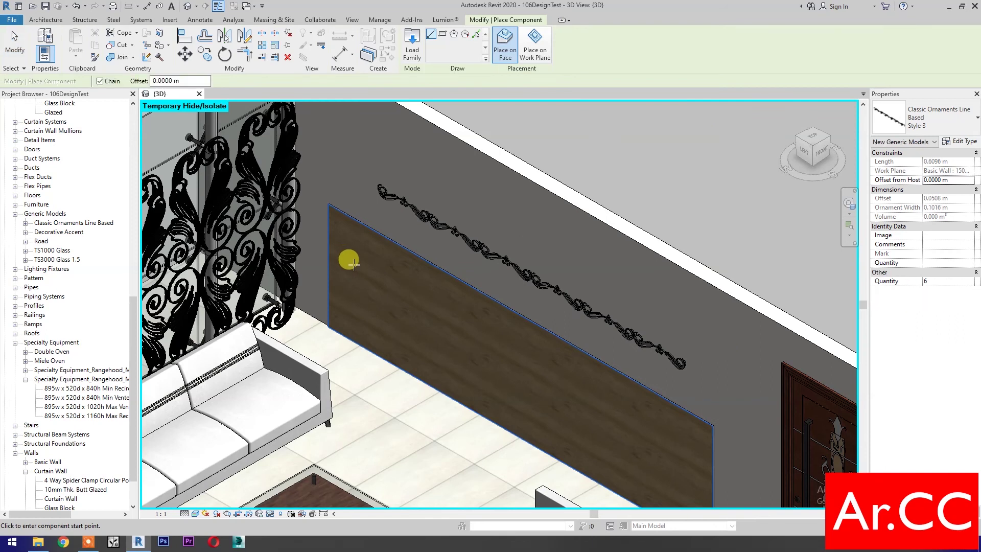
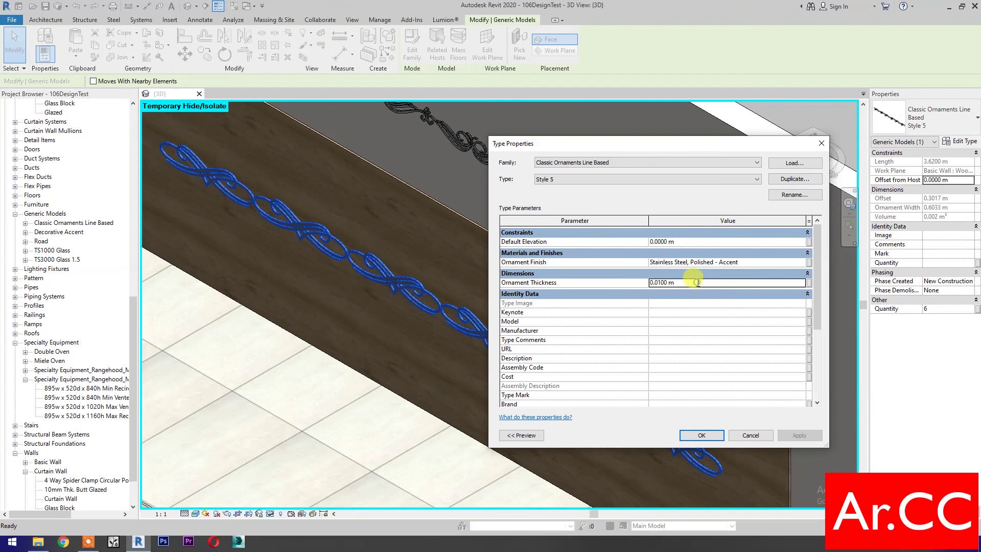
Set the Style 5 type's Ornament Thickness to 0.05 m
{"action": "type", "text": ".05"}
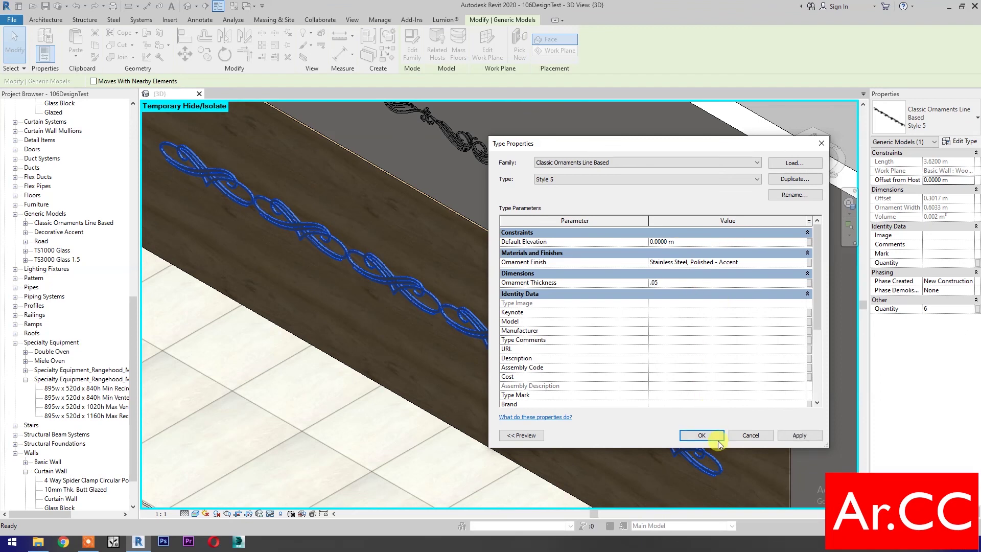
{"action": "left_click", "coordinate": [716, 438]}
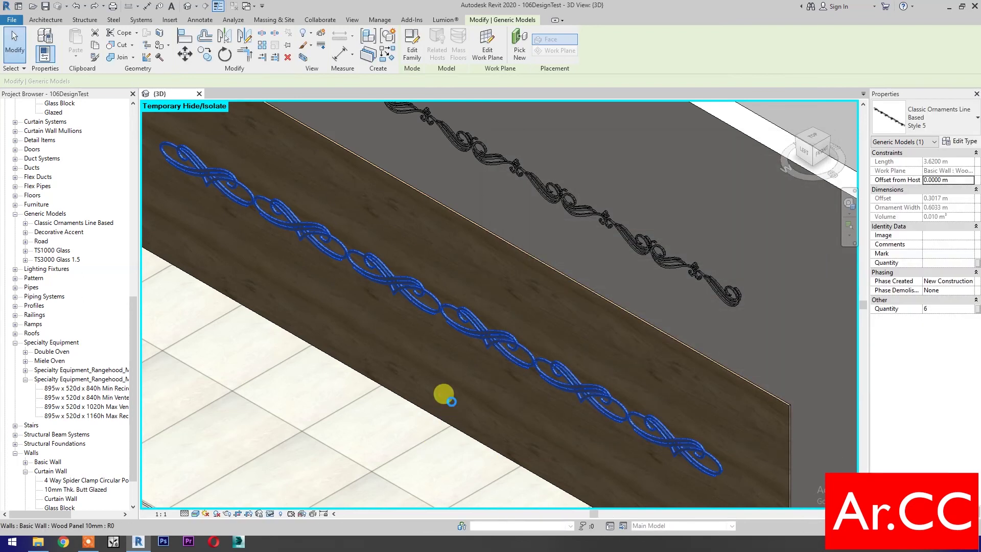
{"action": "key", "text": "Escape"}
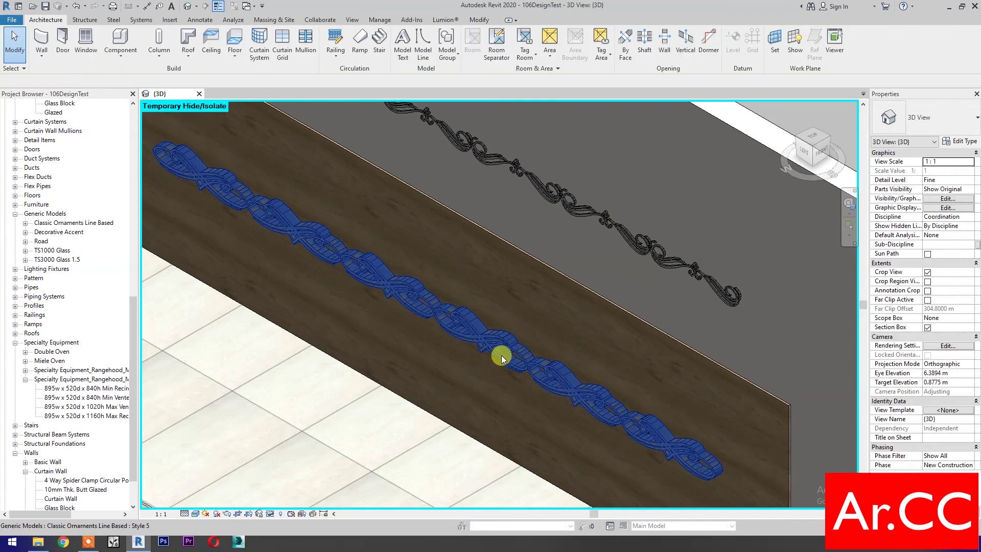
Edit the wood-panel ornament's work plane by picking a parallel plane behind the panel's front face
{"action": "left_click", "coordinate": [501, 355]}
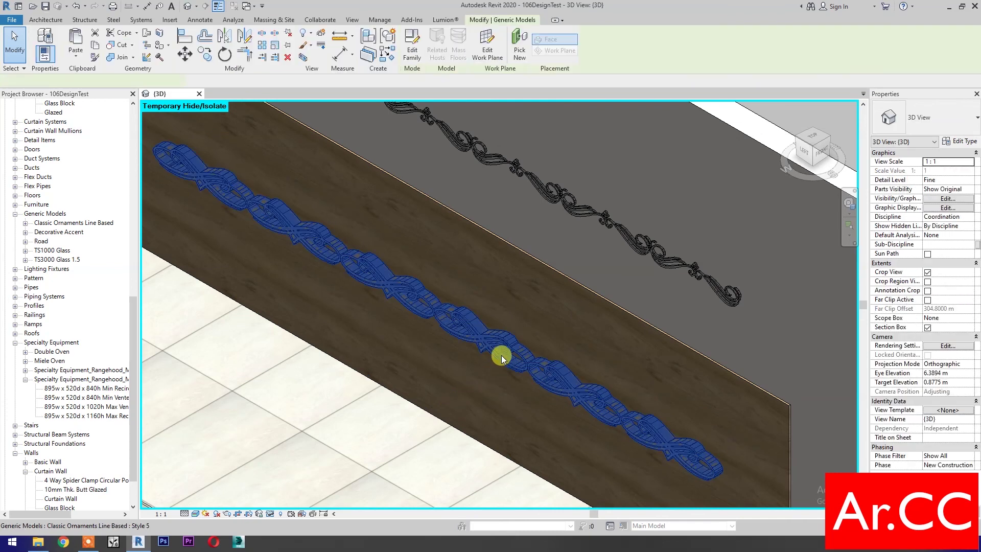
{"action": "left_click", "coordinate": [487, 53]}
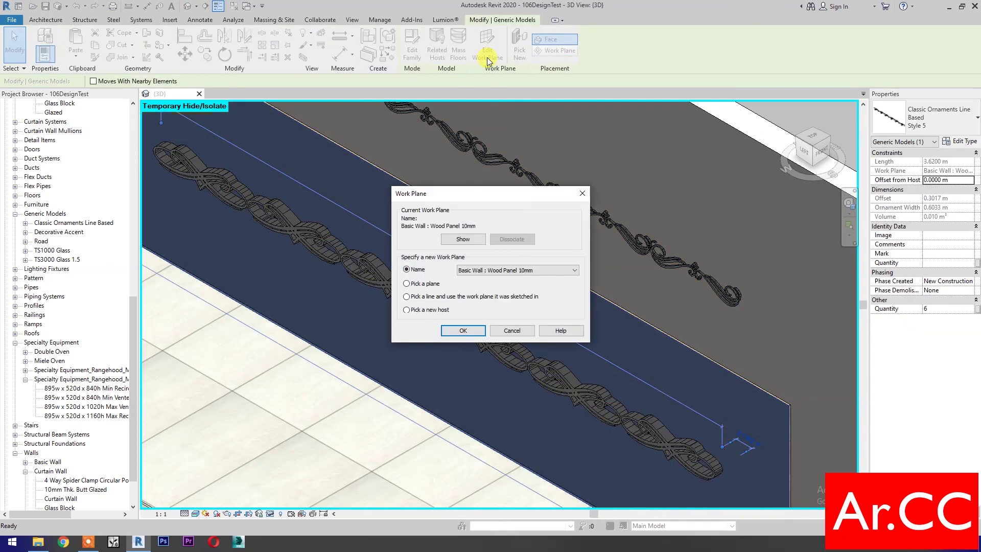
{"action": "left_click", "coordinate": [418, 287]}
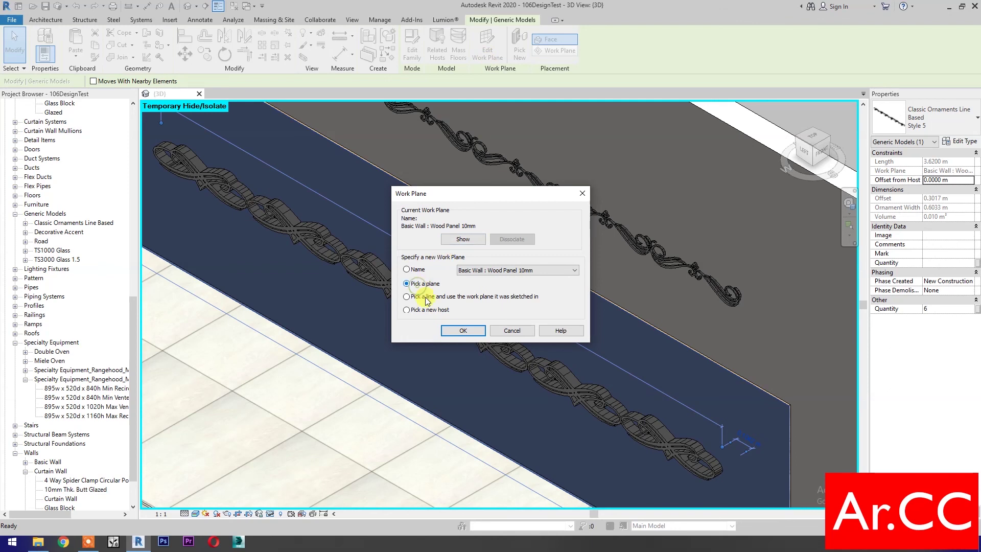
{"action": "left_click", "coordinate": [460, 331]}
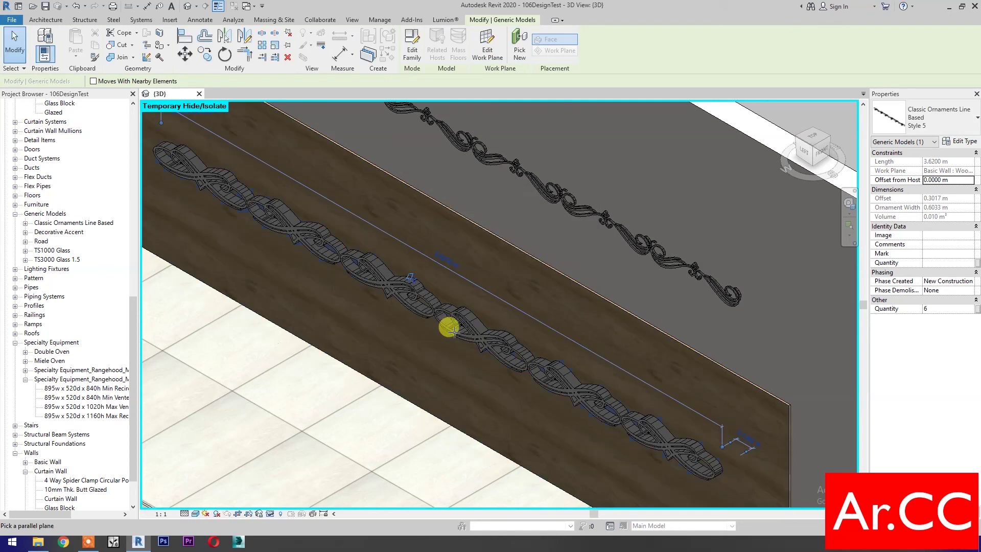
{"action": "left_click", "coordinate": [737, 133]}
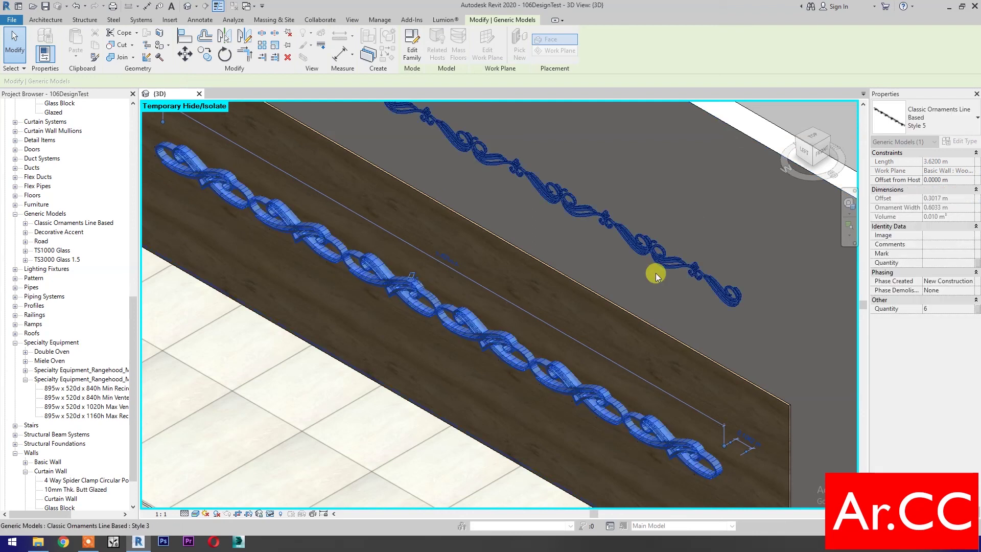
{"action": "key", "text": "Escape"}
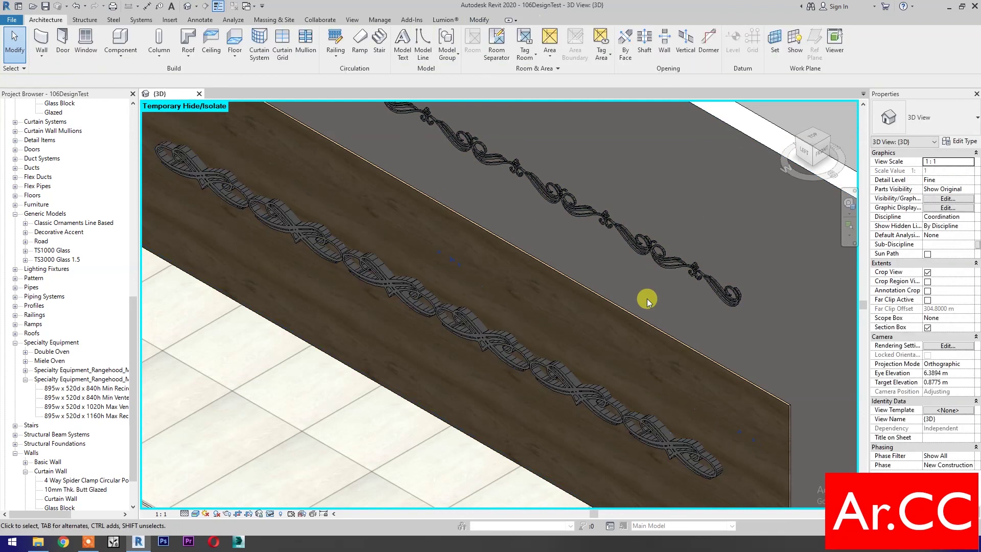
Join the geometry of the Style 5 ornament with the wood panel wall
{"action": "scroll", "coordinate": [647, 302], "scroll_direction": "up", "scroll_amount": 3}
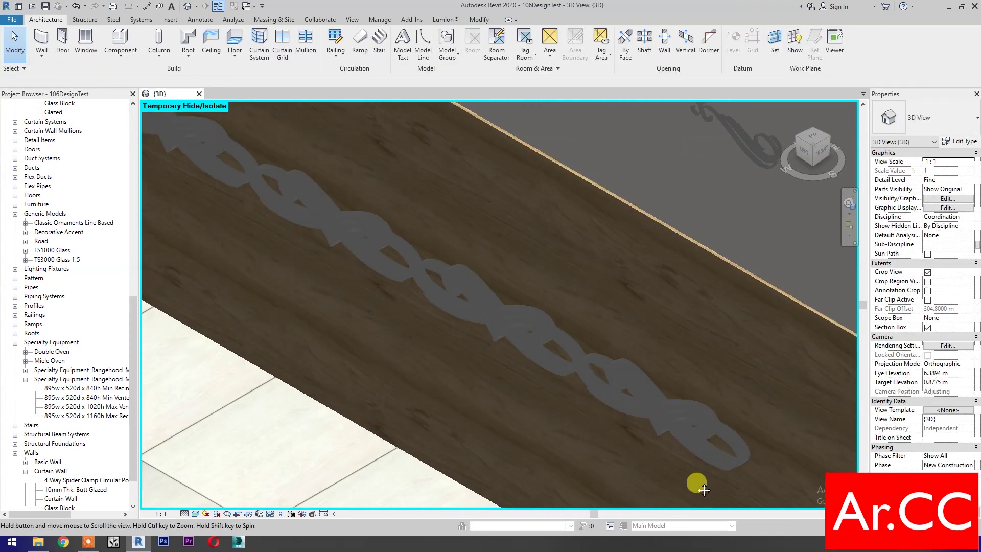
{"action": "middle_click_drag", "start_coordinate": [696, 484], "coordinate": [585, 419]}
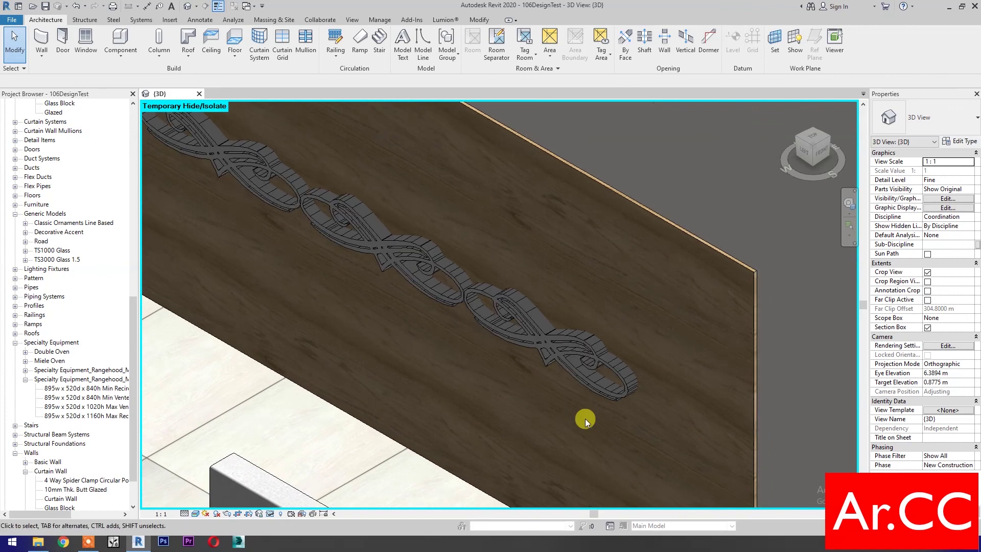
{"action": "left_click", "coordinate": [483, 20]}
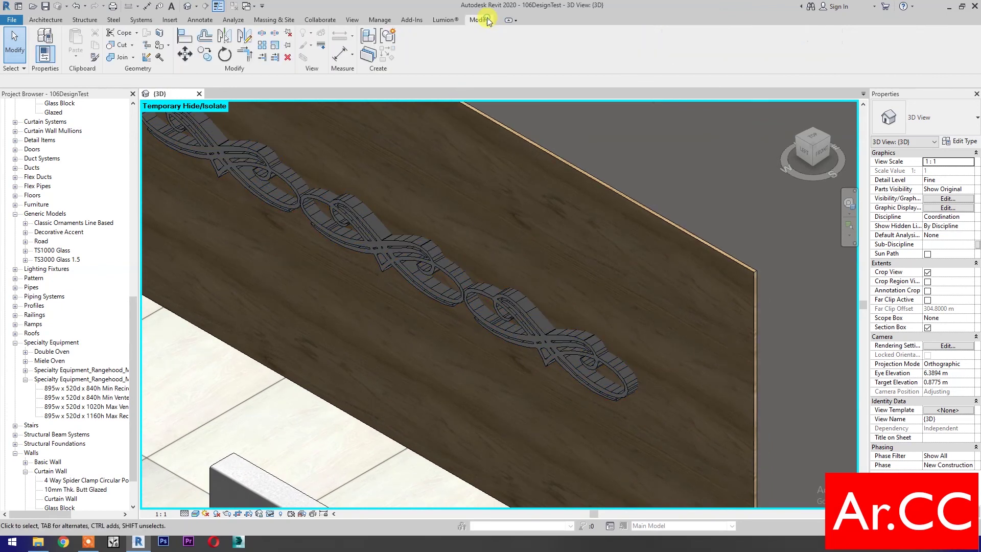
{"action": "left_click", "coordinate": [123, 58]}
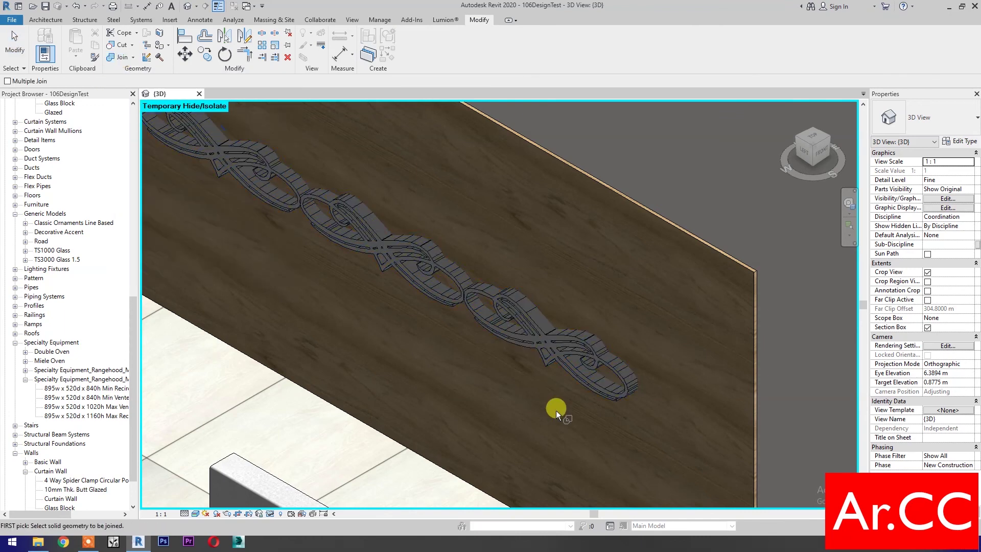
{"action": "left_click", "coordinate": [565, 350]}
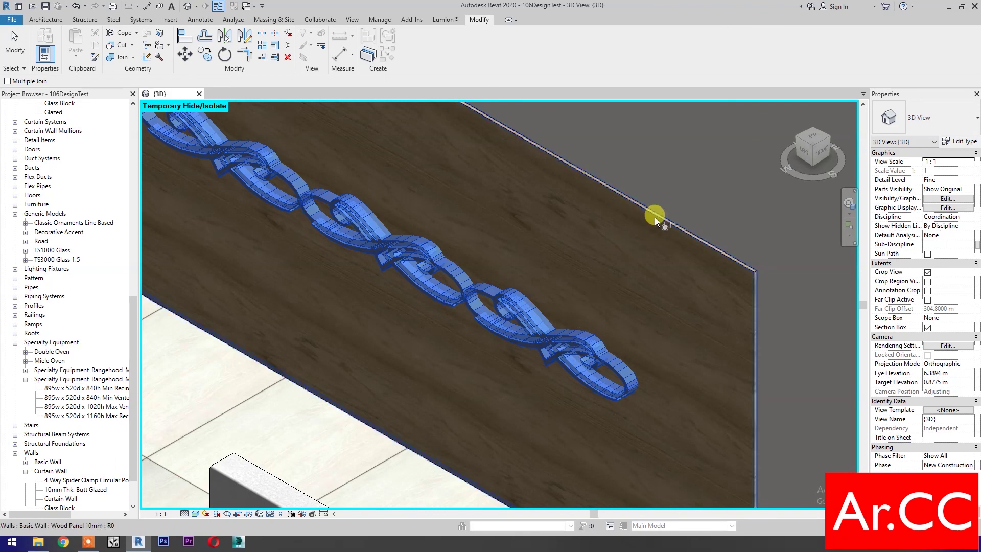
{"action": "left_click", "coordinate": [569, 385]}
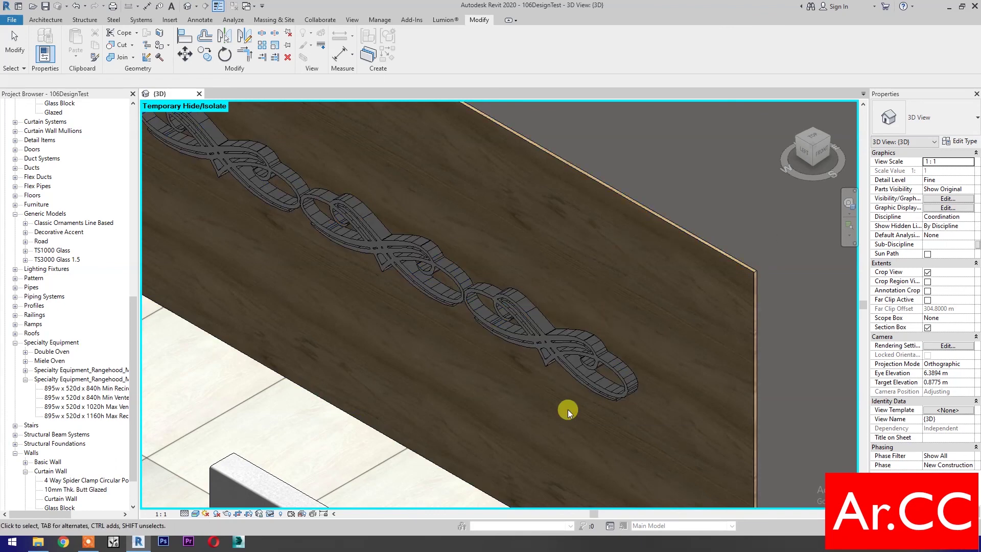
{"action": "key", "text": "Escape"}
Override the Style 5 ornament's graphics by element in this view, turning off its visibility
{"action": "left_click", "coordinate": [571, 372]}
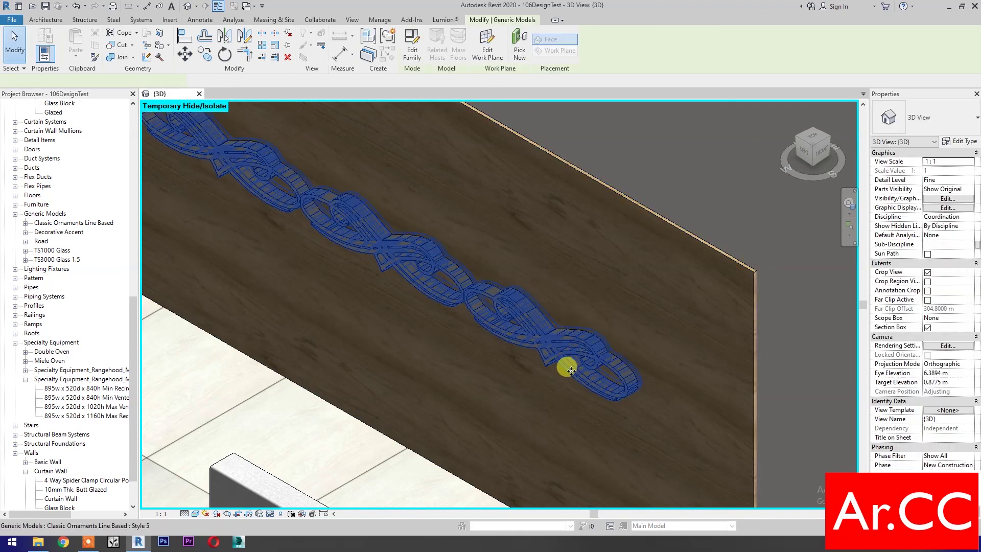
{"action": "right_click", "coordinate": [571, 371]}
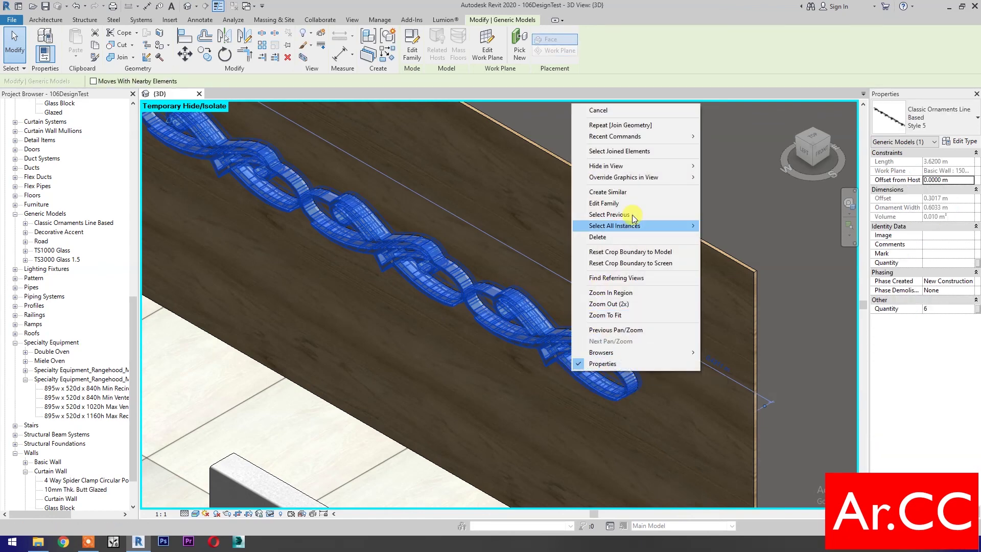
{"action": "mouse_move", "coordinate": [695, 180]}
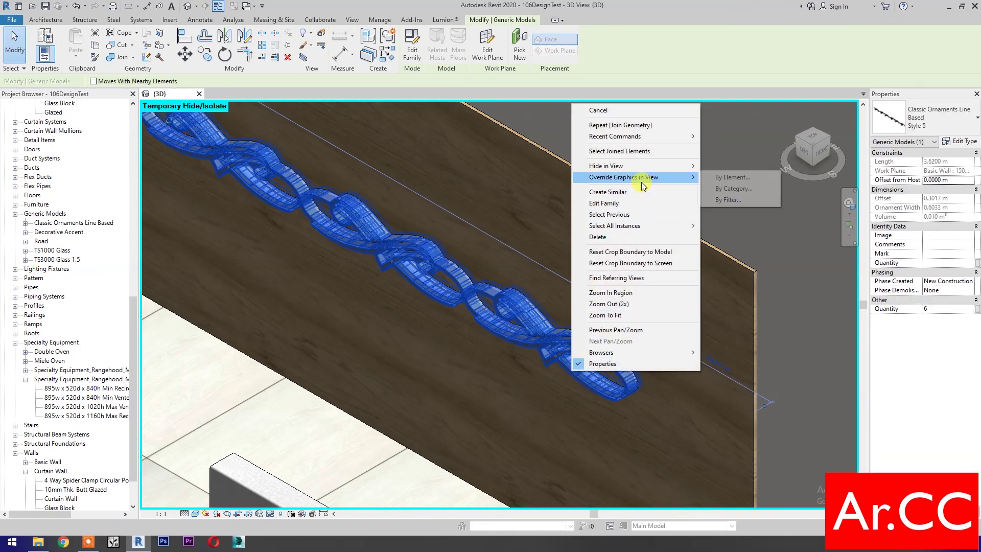
{"action": "left_click", "coordinate": [722, 178]}
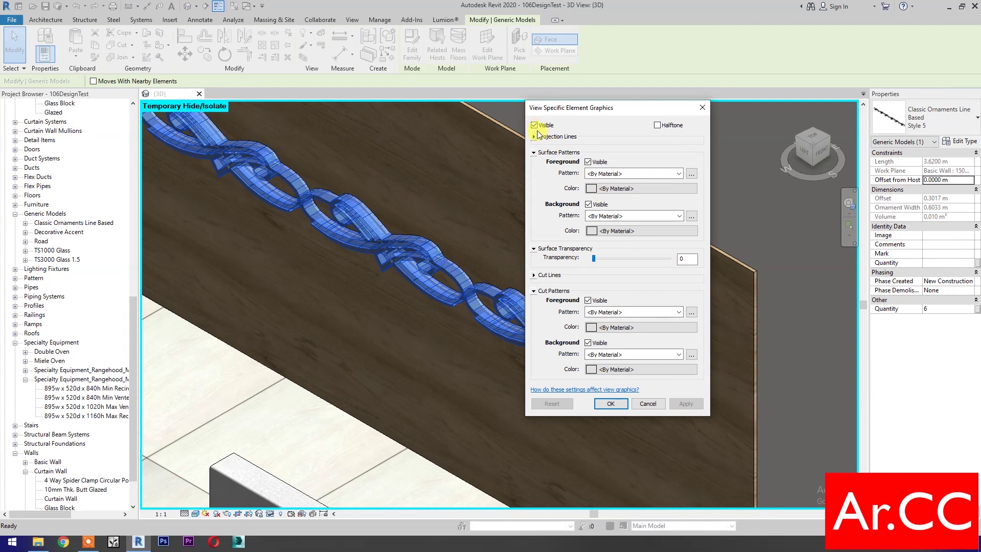
{"action": "left_click", "coordinate": [533, 125]}
{"action": "left_click", "coordinate": [608, 404]}
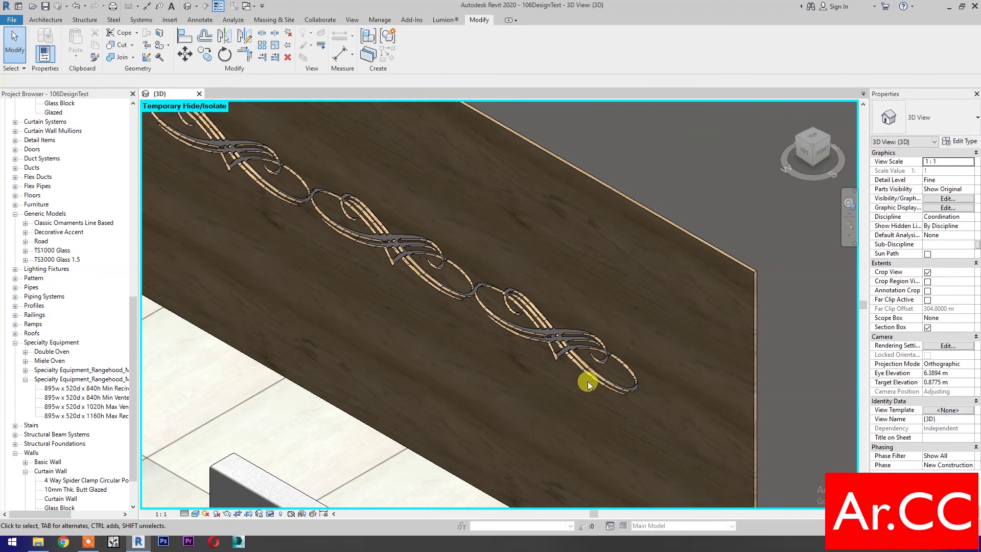
Examine the ornament's cut pattern in the wood panel up close and in the context of the whole room
{"action": "scroll", "coordinate": [587, 381], "scroll_direction": "up", "scroll_amount": 8}
{"action": "mouse_move", "coordinate": [408, 317]}
{"action": "middle_mouse_down"}
{"action": "mouse_move", "coordinate": [565, 470]}
{"action": "mouse_move", "coordinate": [406, 337]}
{"action": "middle_mouse_up"}
{"action": "scroll", "coordinate": [345, 336], "scroll_direction": "down", "scroll_amount": 3}
{"action": "middle_click_drag", "start_coordinate": [452, 388], "coordinate": [456, 392]}
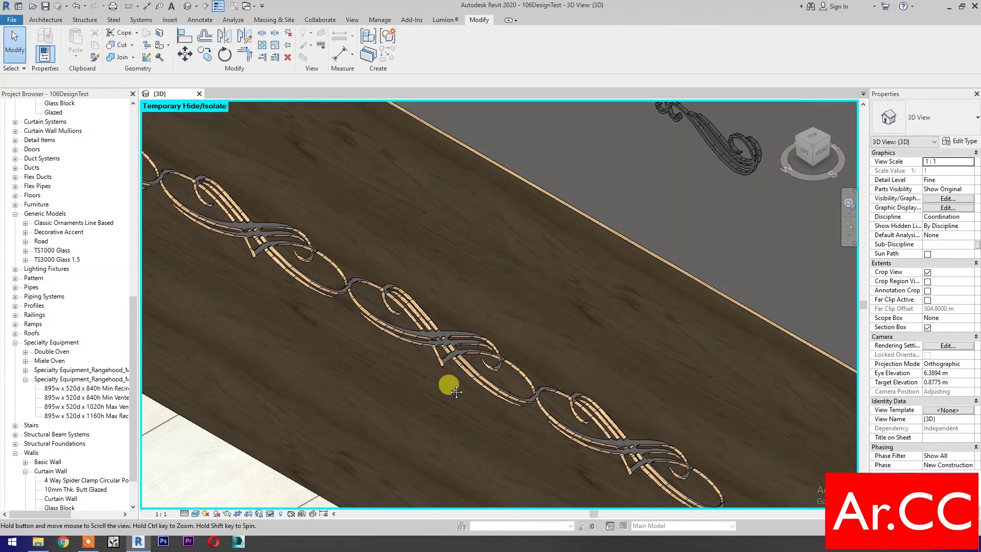
{"action": "scroll", "coordinate": [456, 392], "scroll_direction": "down", "scroll_amount": 6}
{"action": "scroll", "coordinate": [593, 390], "scroll_direction": "down", "scroll_amount": 5}
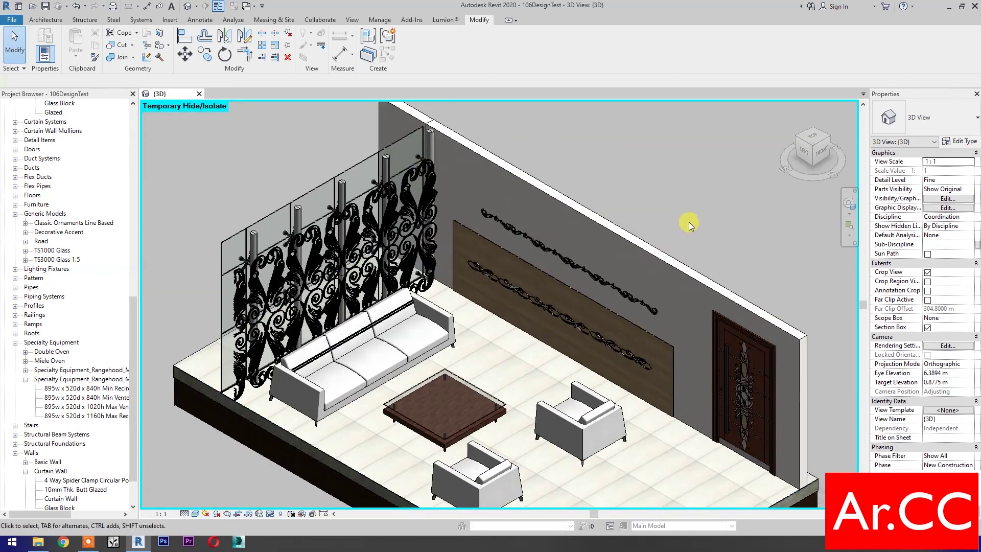